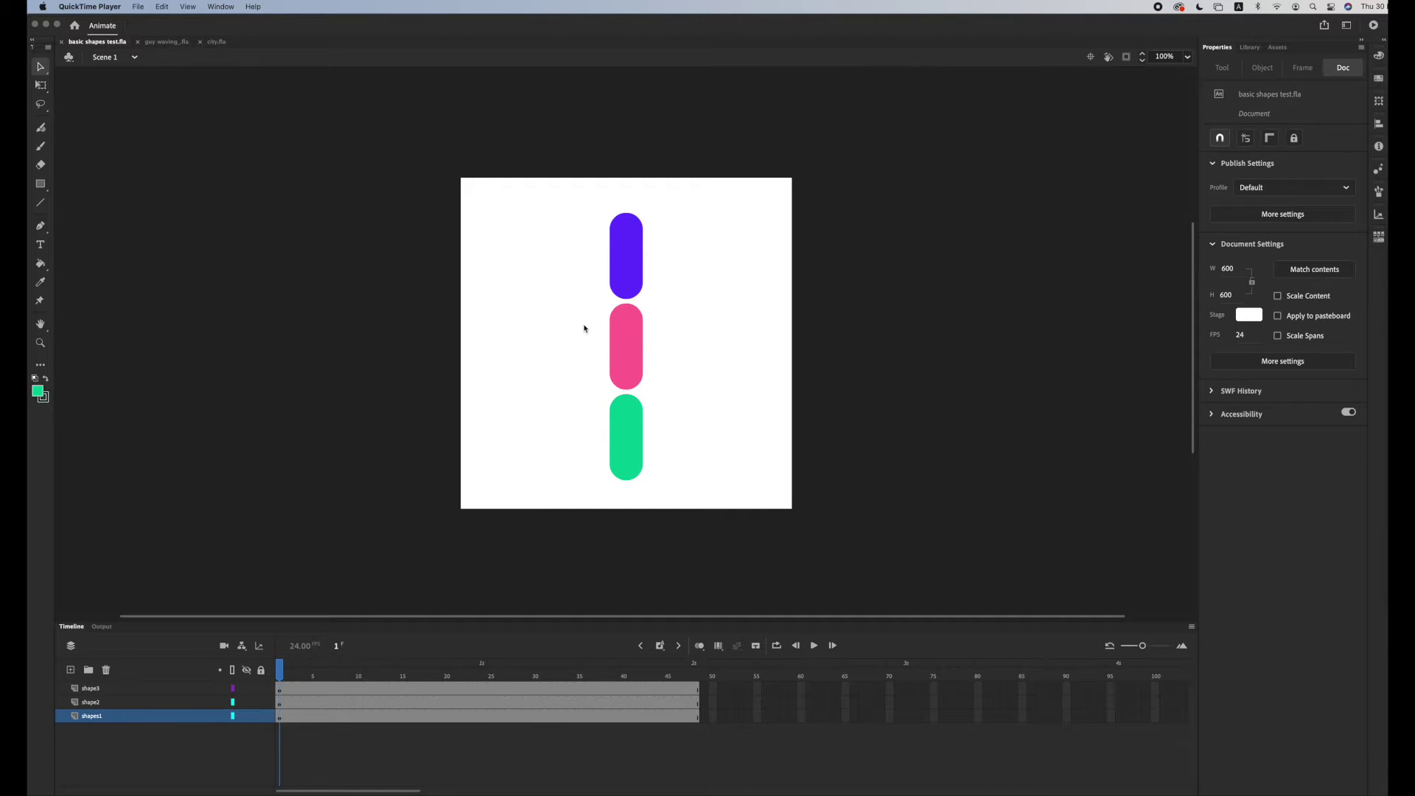
Inspect the properties of the purple, pink and green bars, then select the purple bar
{"action": "left_click", "coordinate": [616, 261]}
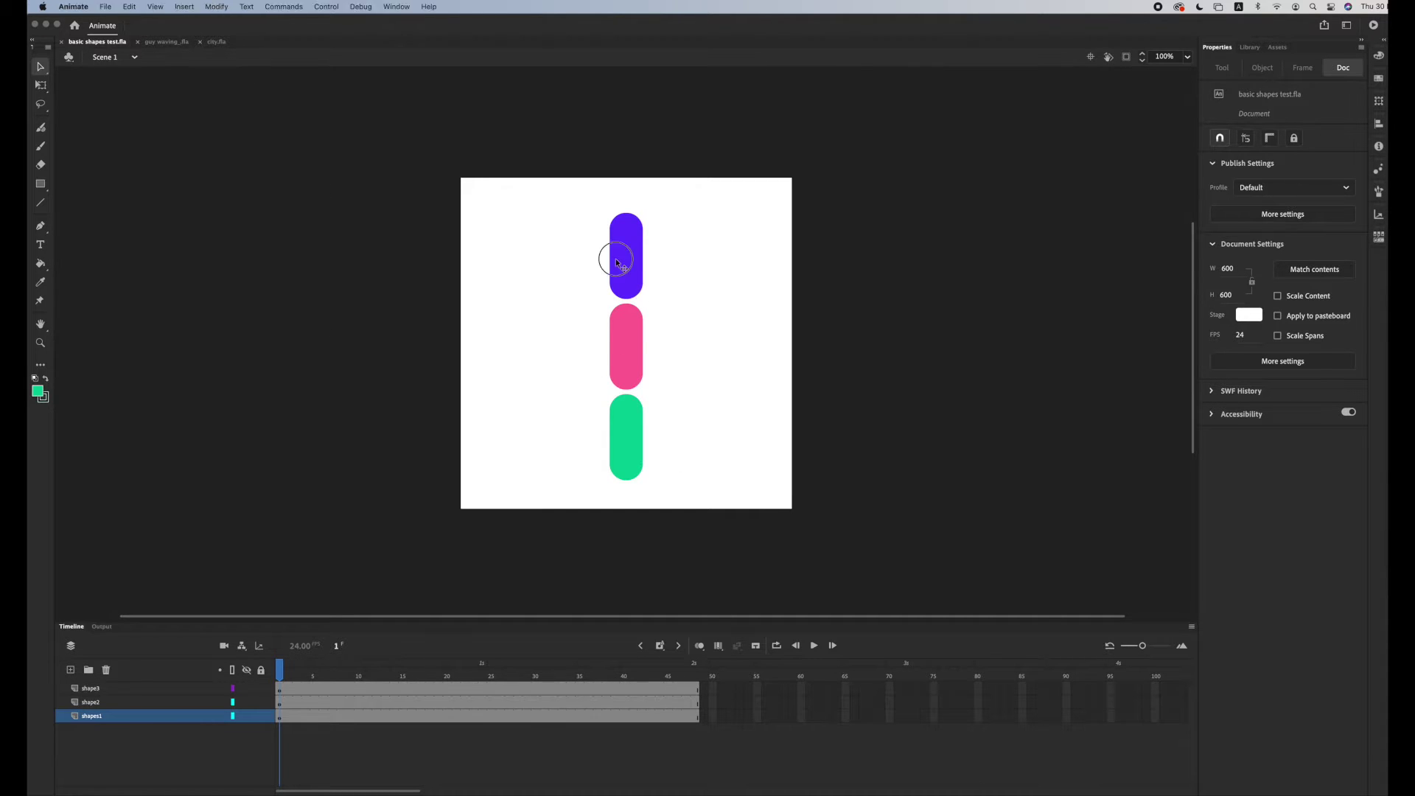
{"action": "left_click", "coordinate": [625, 326]}
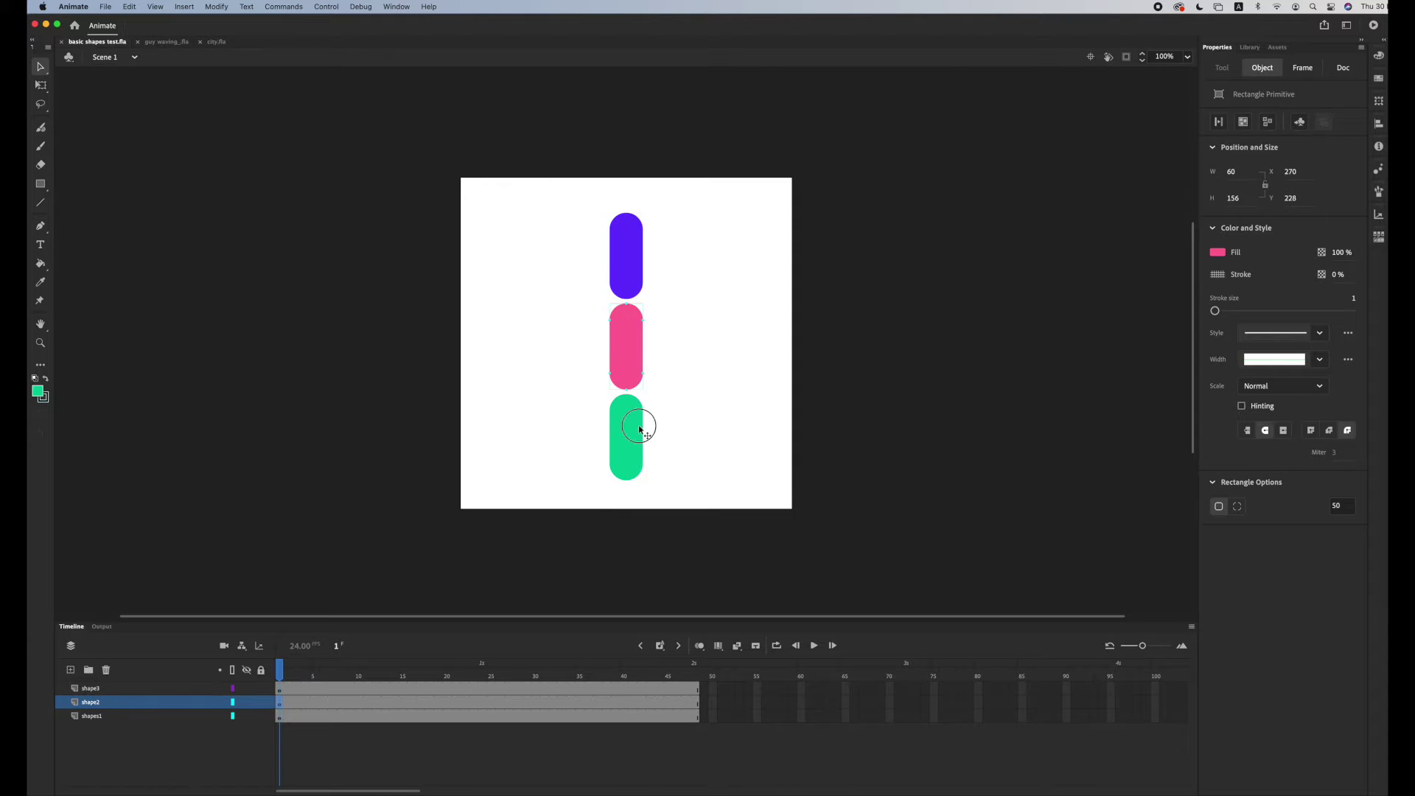
{"action": "left_click", "coordinate": [639, 424]}
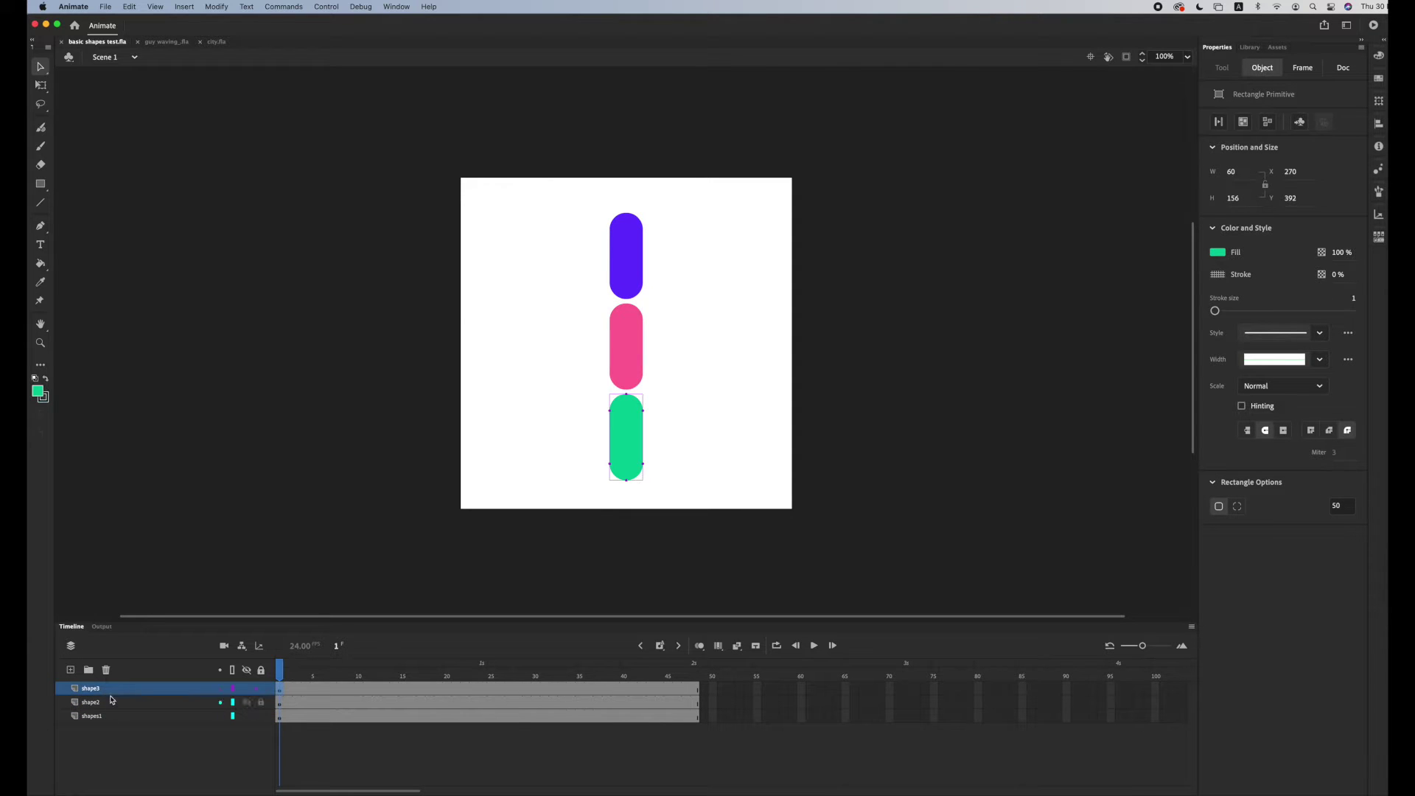
{"action": "left_click", "coordinate": [564, 367]}
{"action": "left_click", "coordinate": [628, 247]}
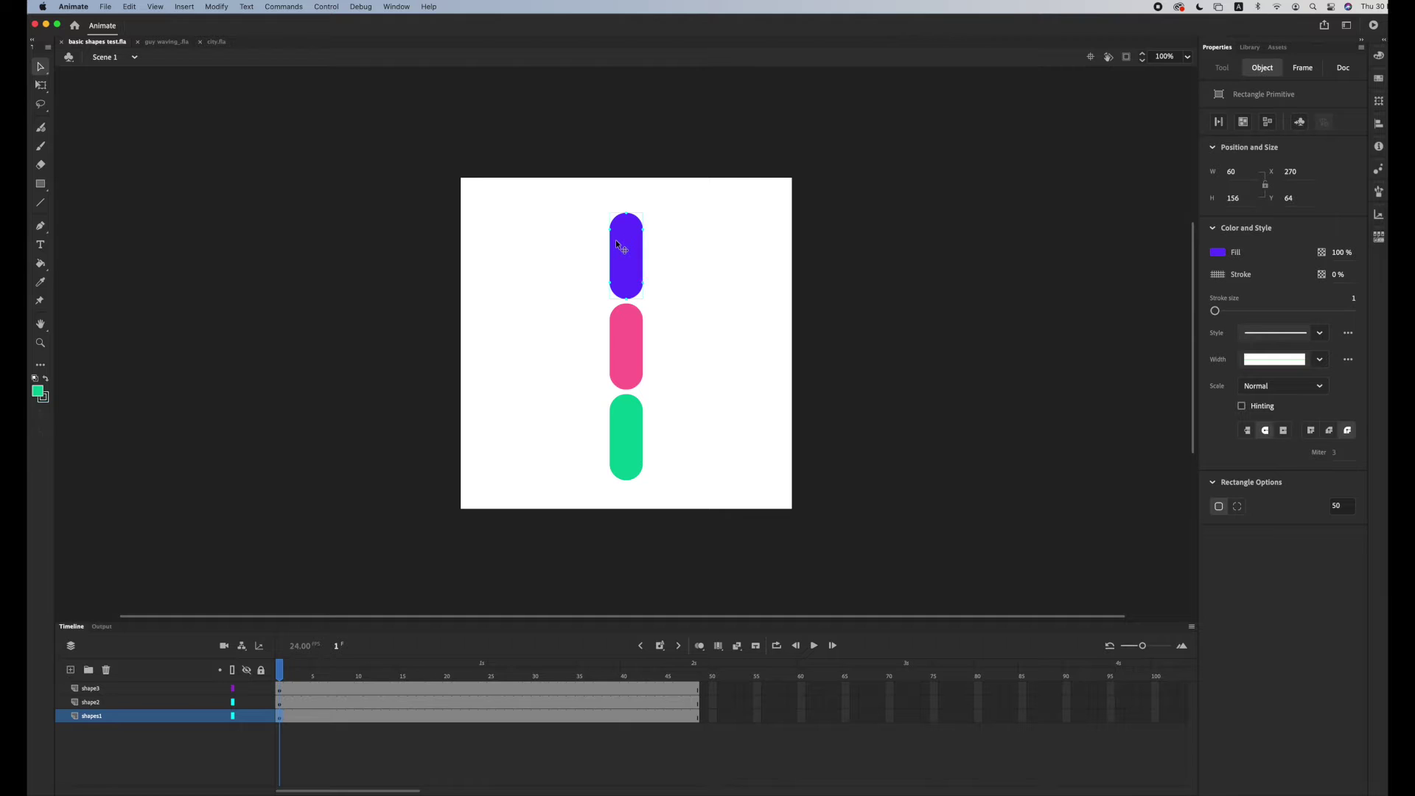
{"action": "left_click", "coordinate": [629, 329]}
{"action": "left_click", "coordinate": [628, 441]}
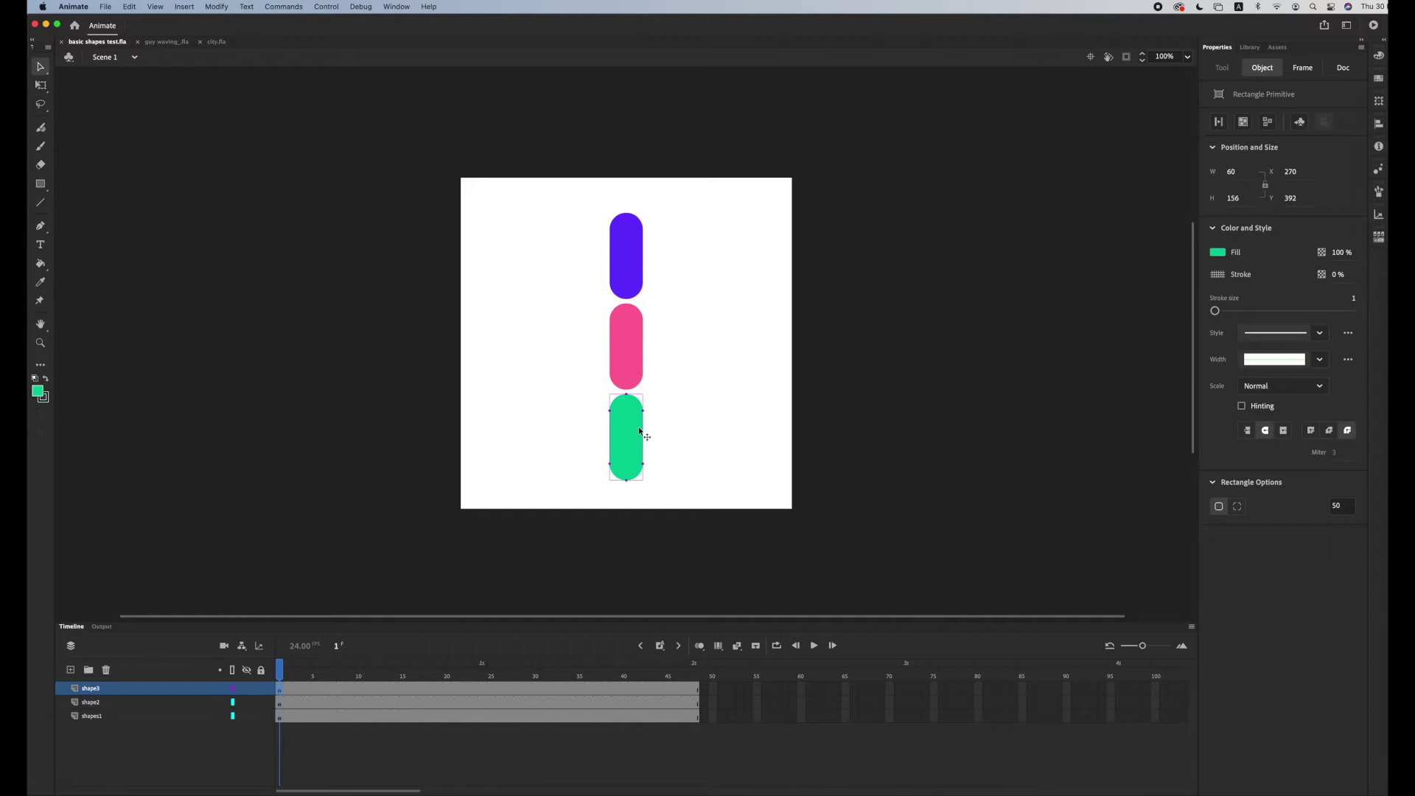
{"action": "left_click", "coordinate": [648, 236]}
{"action": "left_click", "coordinate": [627, 236]}
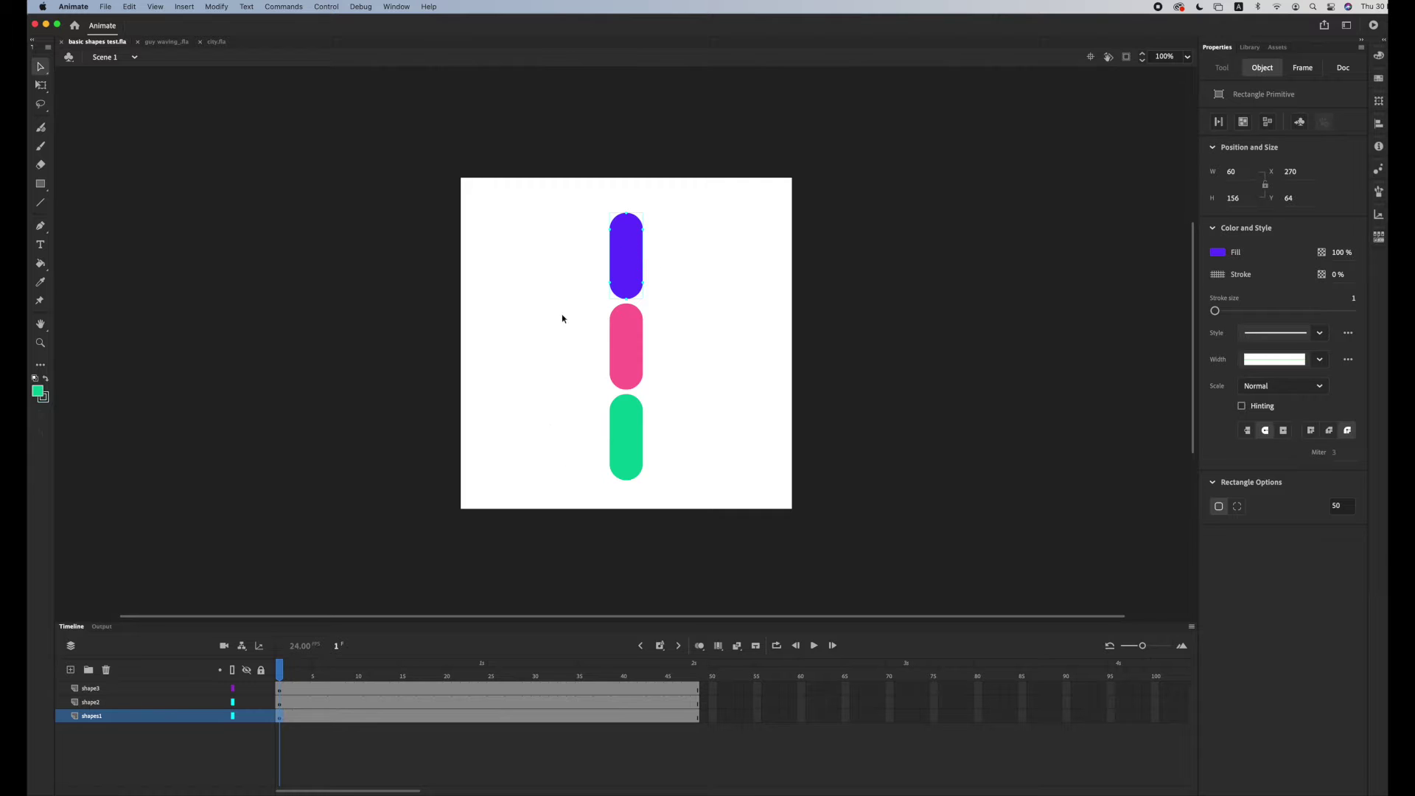
Convert the purple, pink and green bars to Graphic symbols Symbol 1, Symbol 2 and Symbol 3
{"action": "right_click", "coordinate": [618, 253]}
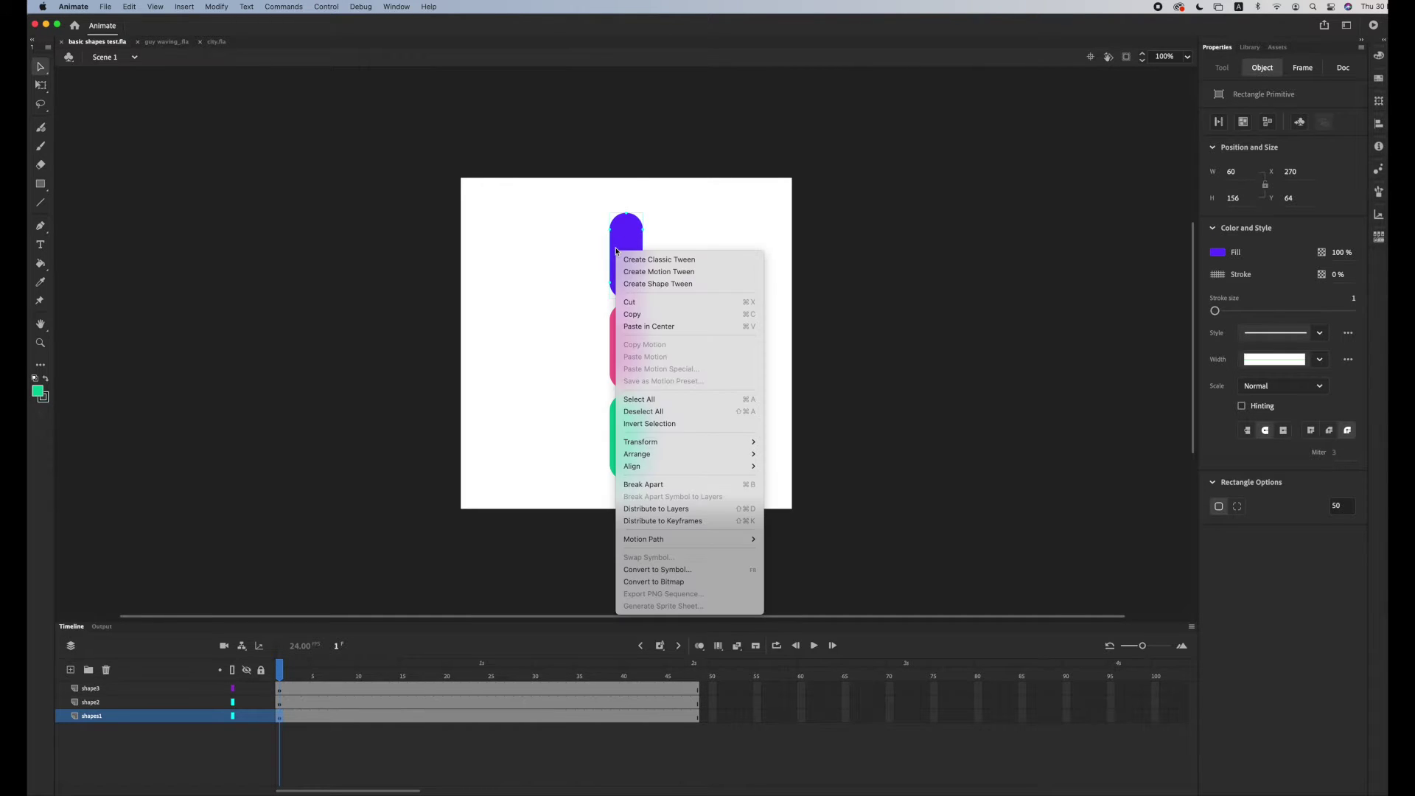
{"action": "left_click", "coordinate": [679, 571]}
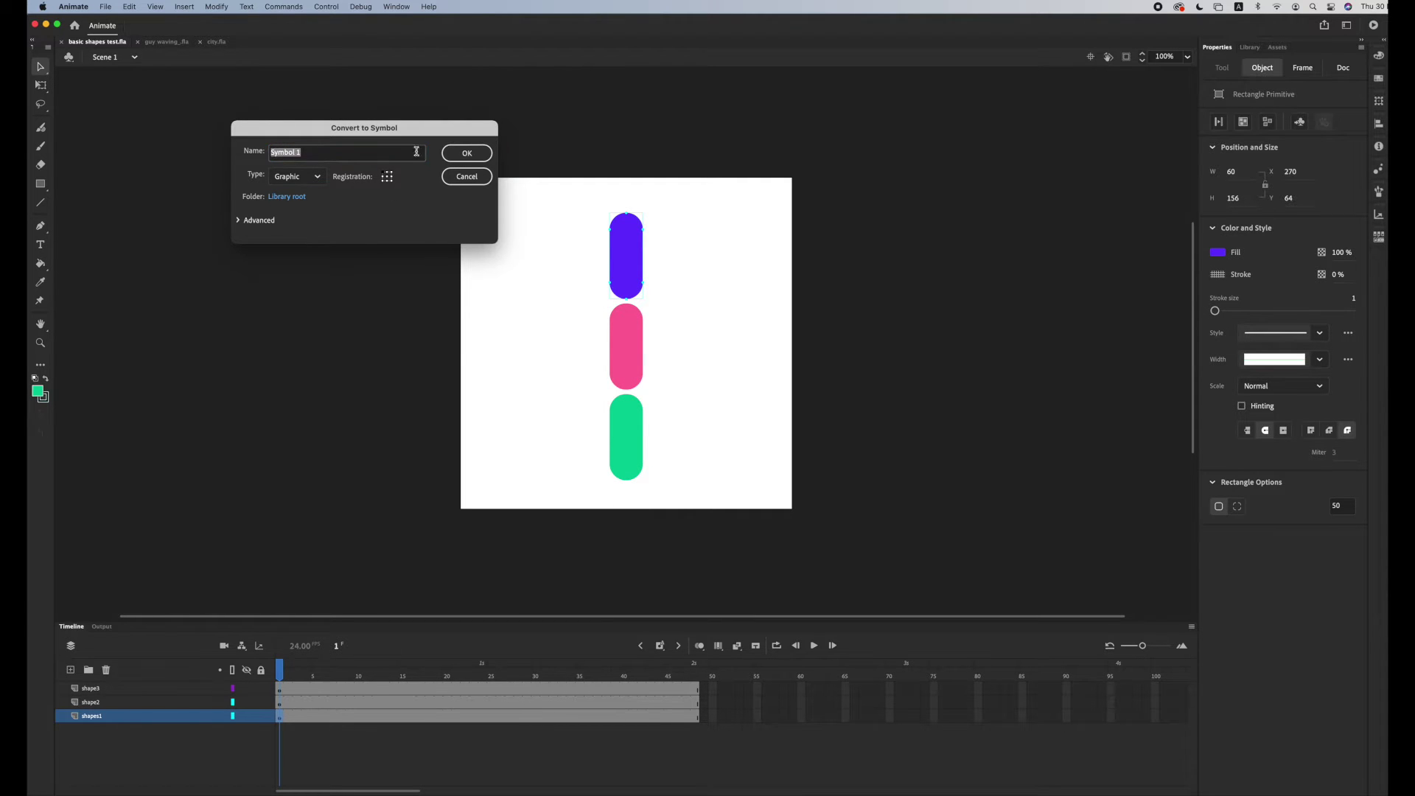
{"action": "left_click", "coordinate": [468, 153]}
{"action": "right_click", "coordinate": [628, 348]}
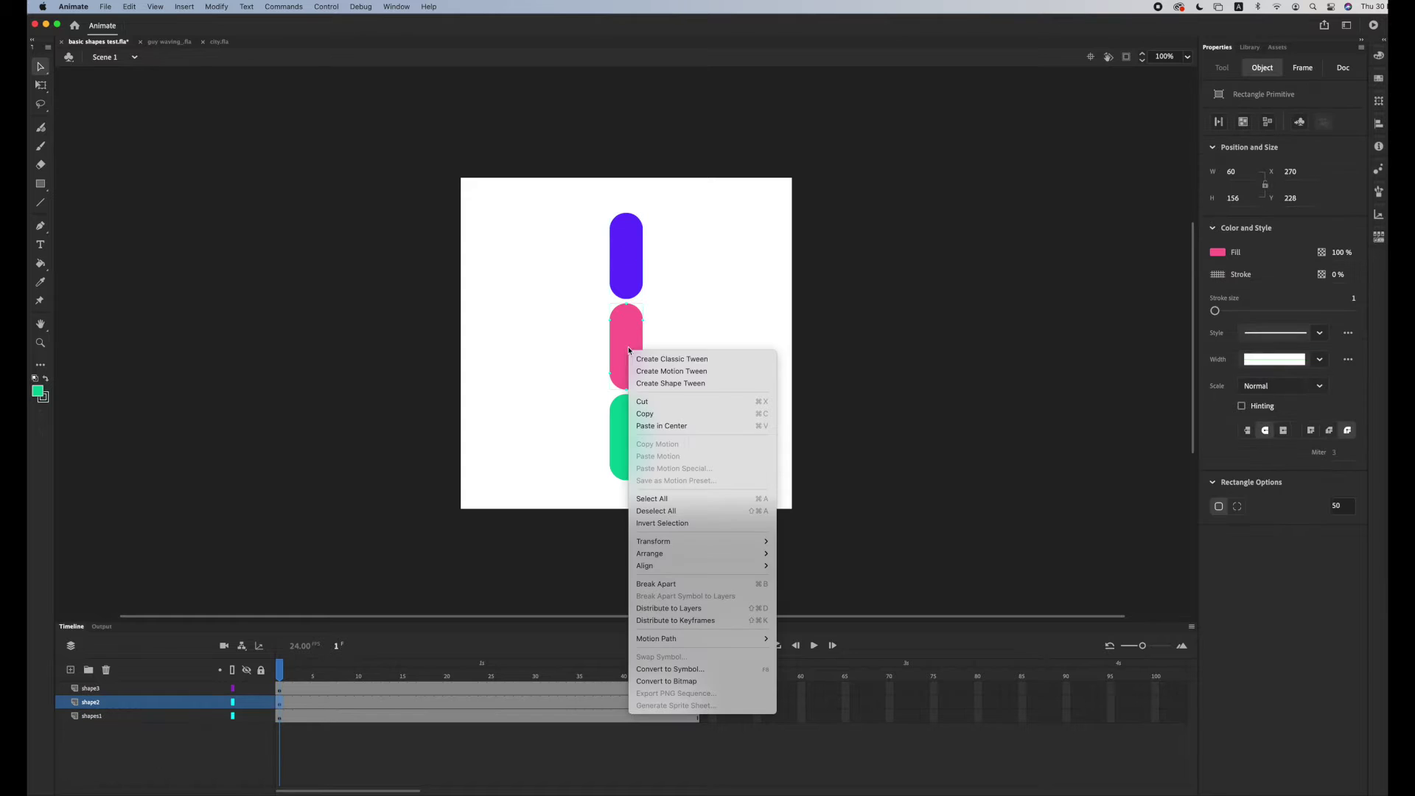
{"action": "left_click", "coordinate": [693, 669]}
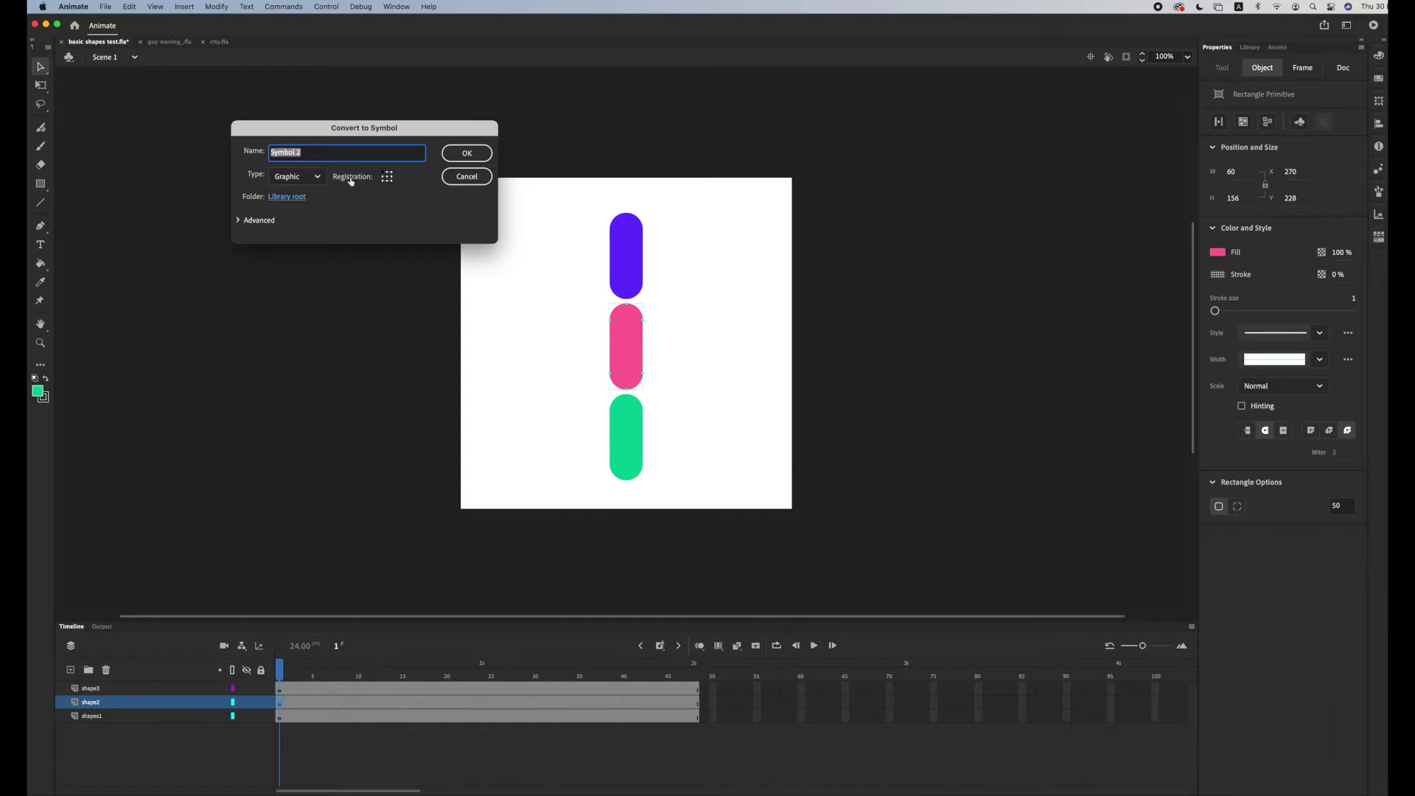
{"action": "left_click", "coordinate": [467, 153]}
{"action": "left_click", "coordinate": [623, 449]}
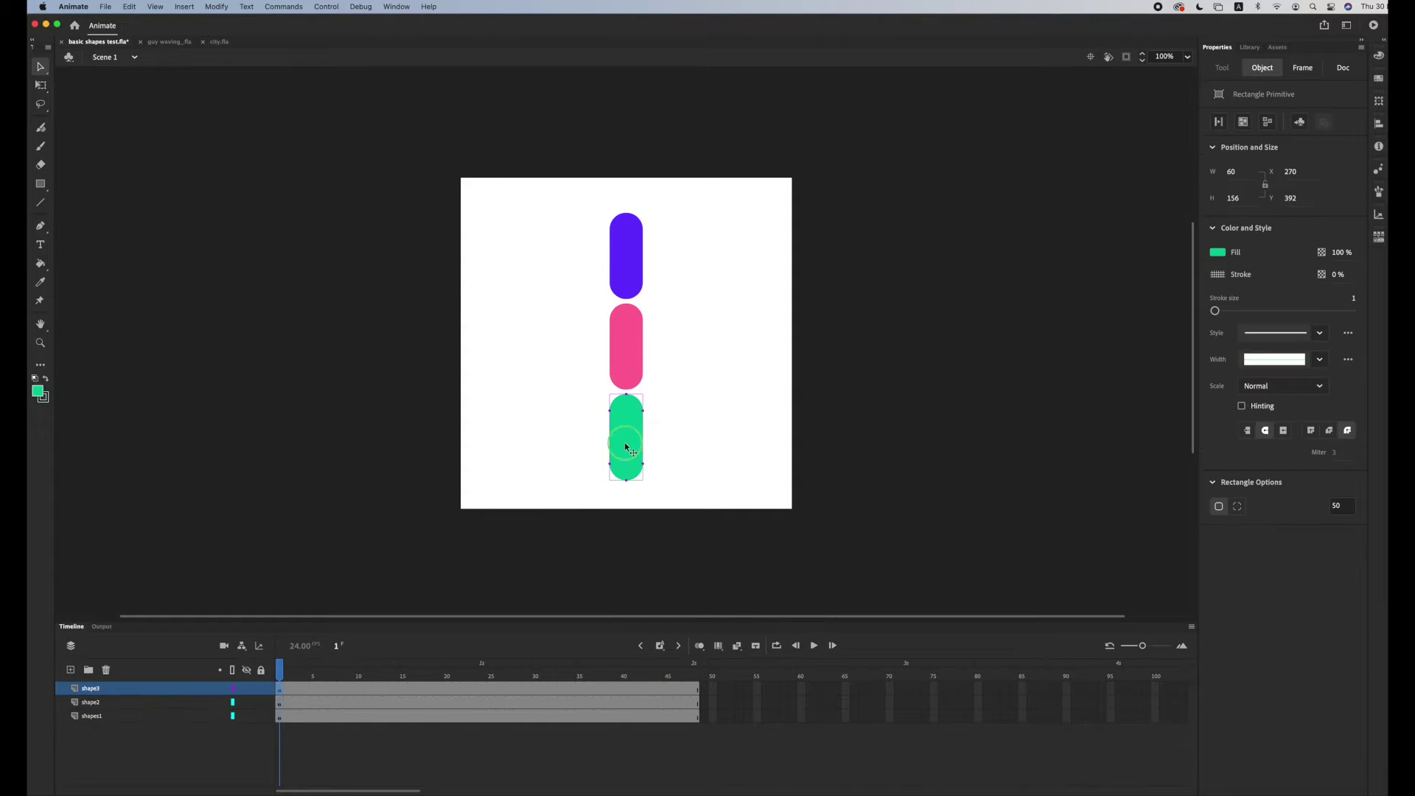
{"action": "right_click", "coordinate": [627, 430]}
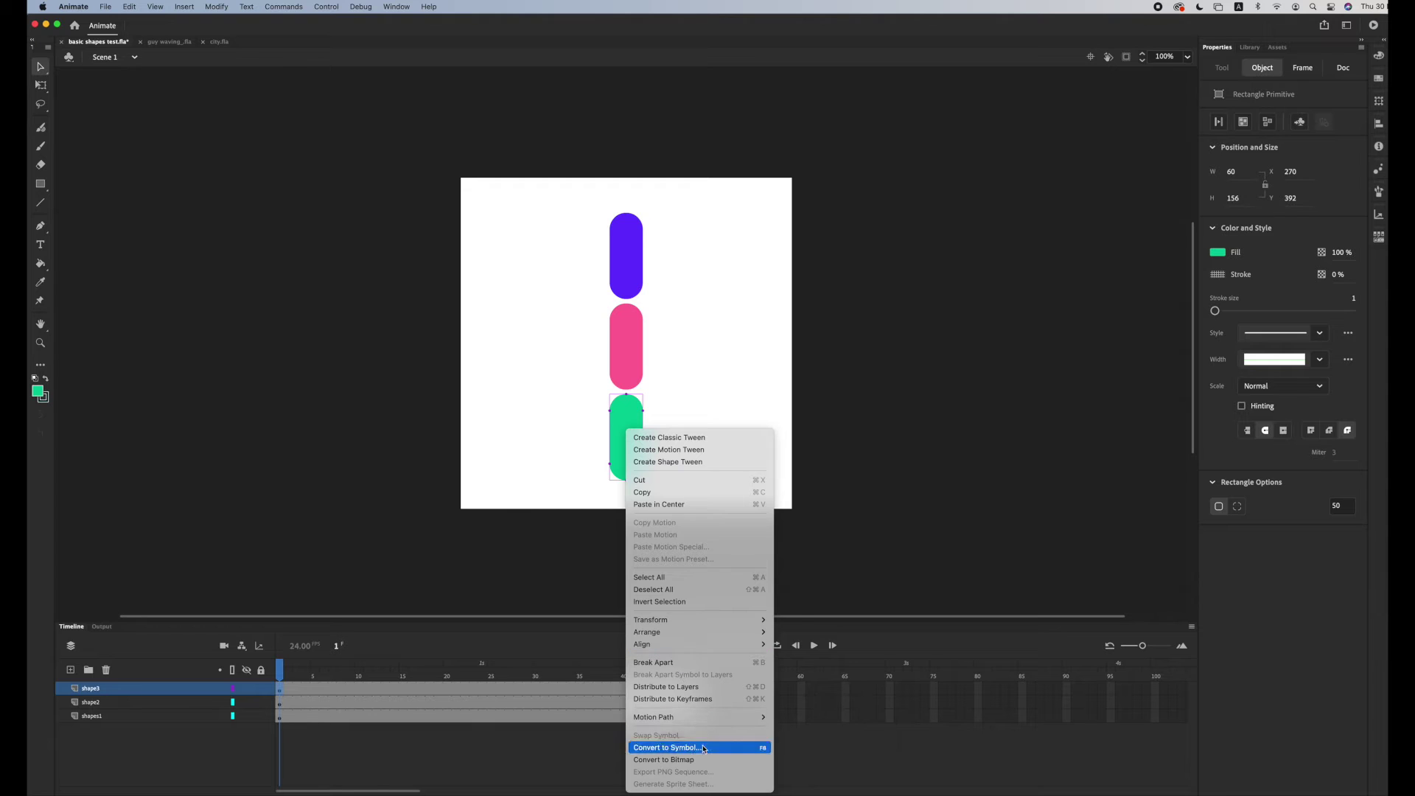
{"action": "left_click", "coordinate": [667, 748]}
{"action": "left_click", "coordinate": [467, 152]}
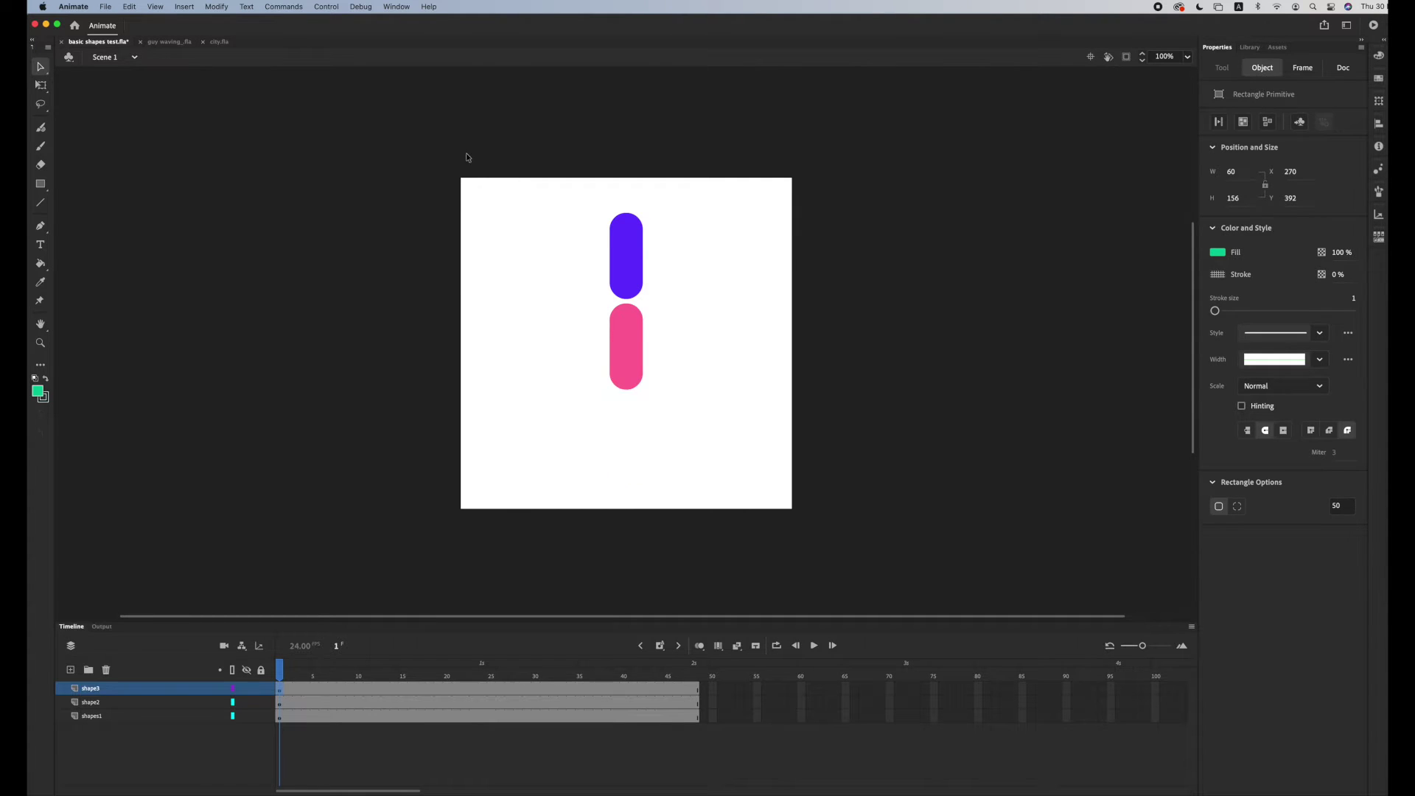
Check that each bar is now a symbol instance, leaving the purple bar selected
{"action": "left_click", "coordinate": [565, 377]}
{"action": "left_click", "coordinate": [627, 249]}
{"action": "left_click", "coordinate": [621, 328]}
{"action": "left_click", "coordinate": [620, 450]}
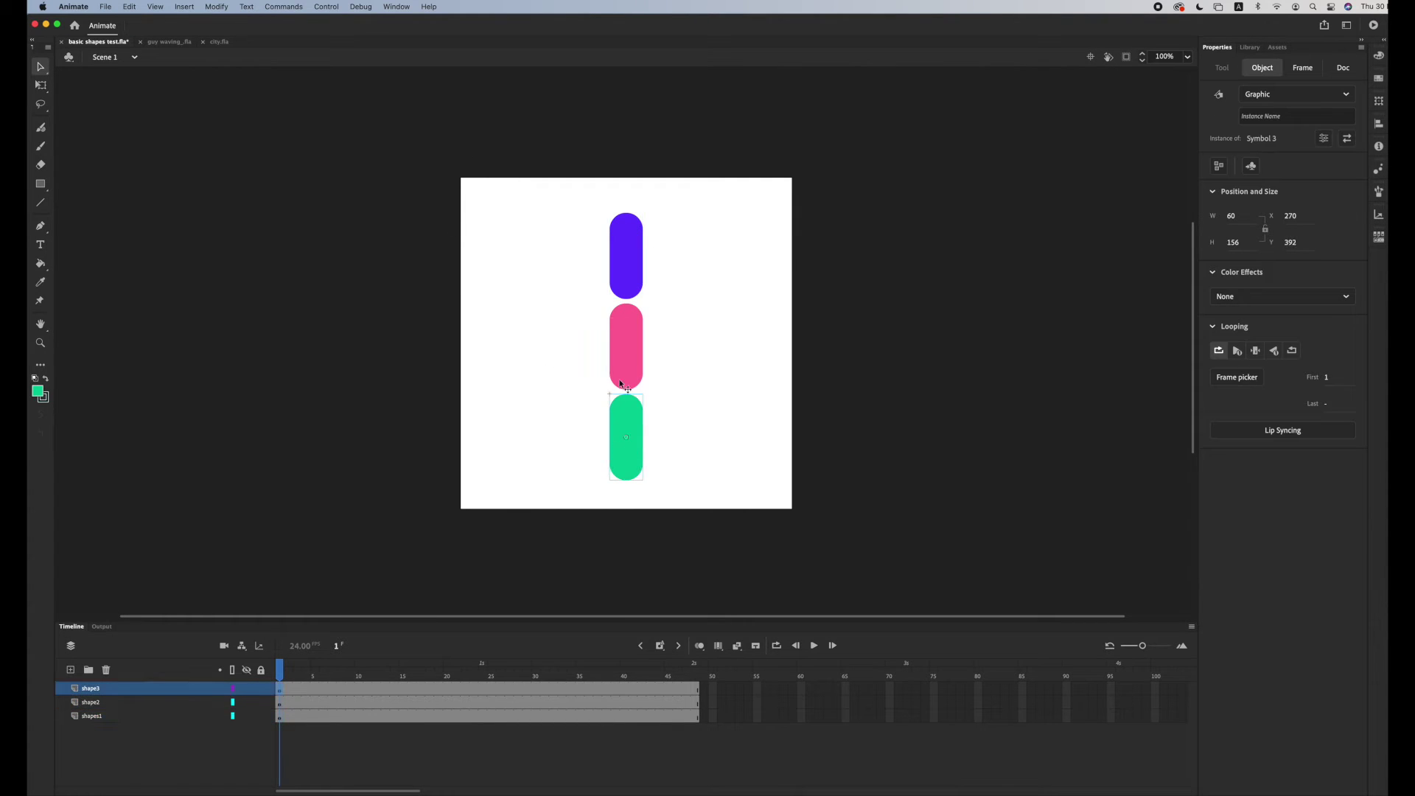
{"action": "left_click", "coordinate": [619, 263]}
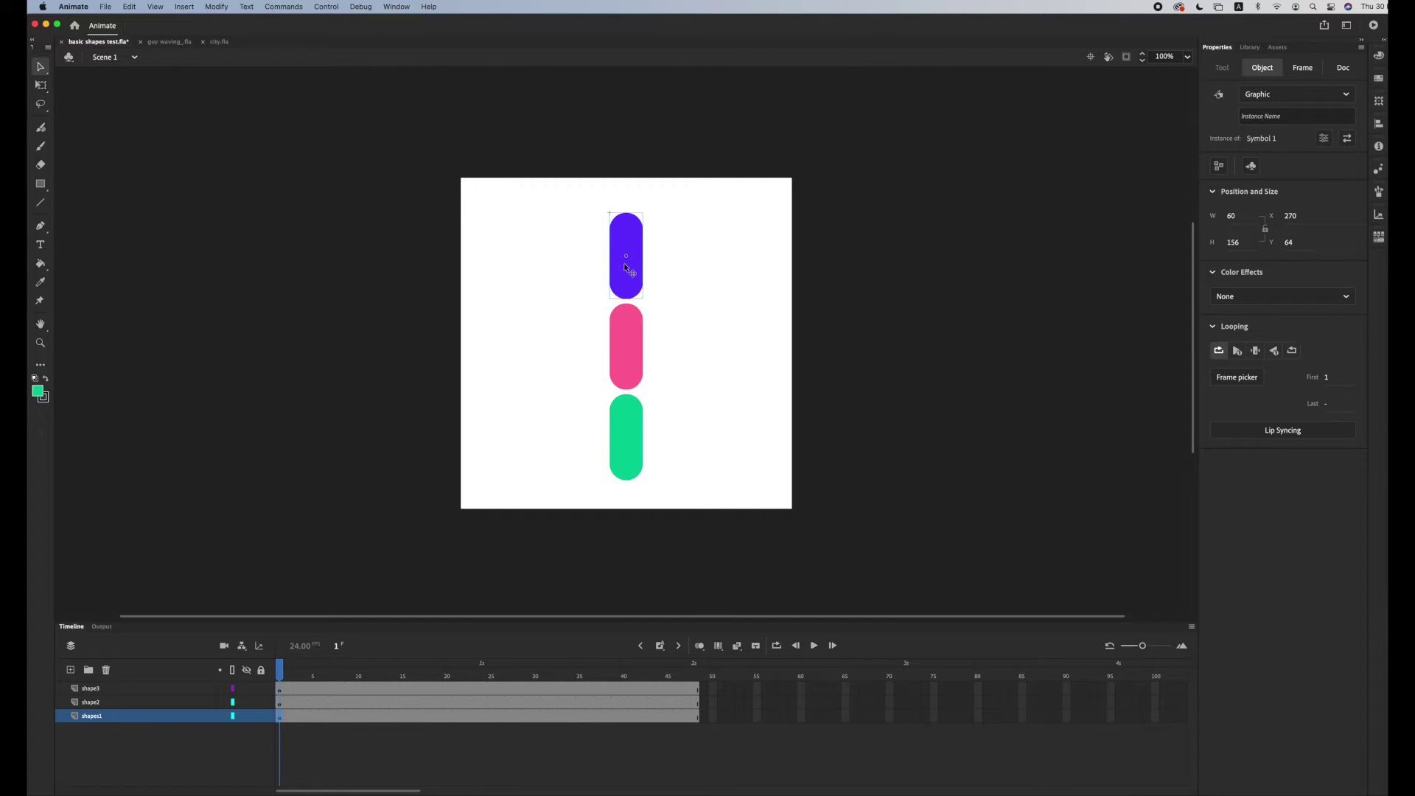
With Free Transform, test a 45-degree rotation of the purple bar and undo it
{"action": "key", "text": "super+equal"}
{"action": "scroll", "coordinate": [625, 267], "scroll_direction": "down", "scroll_amount": 5}
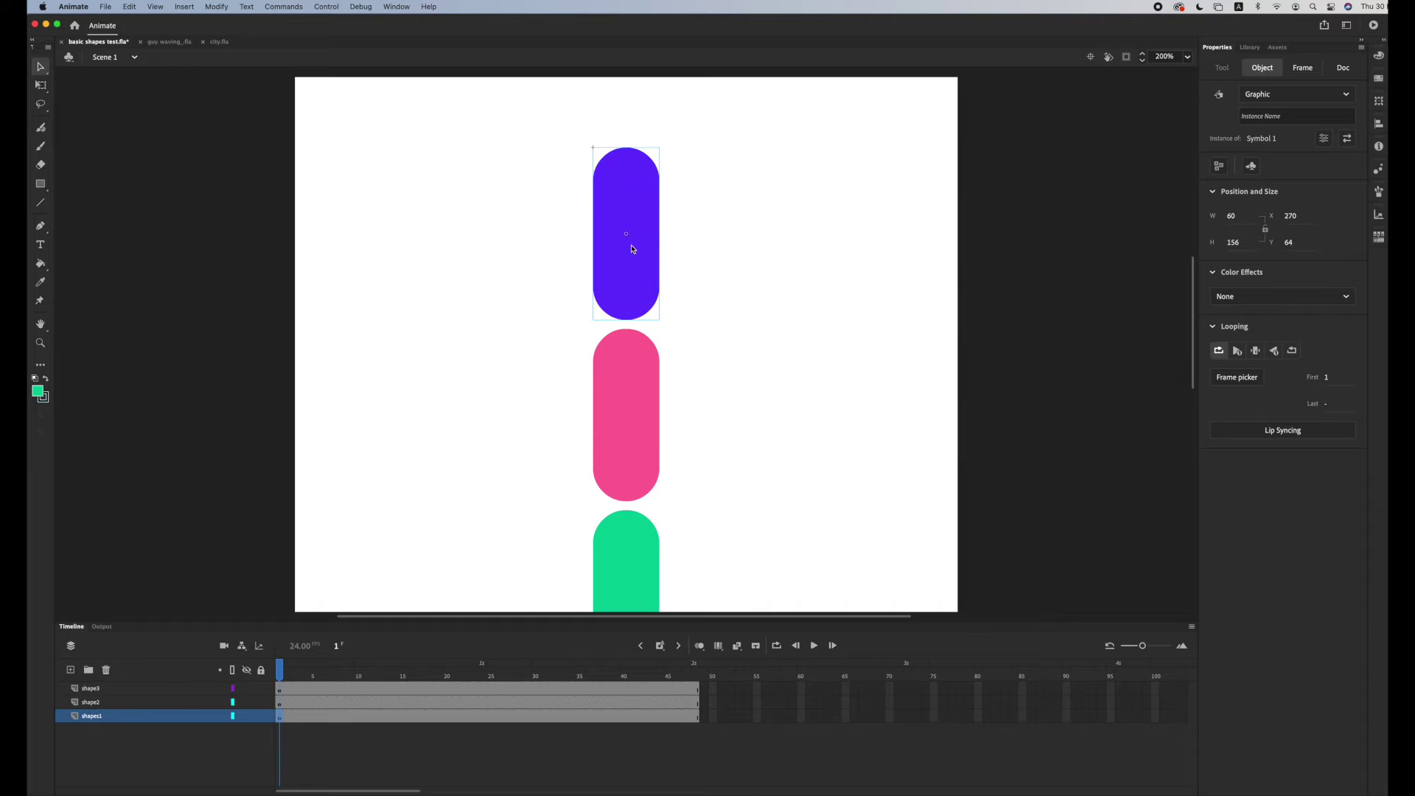
{"action": "key", "text": "super+minus"}
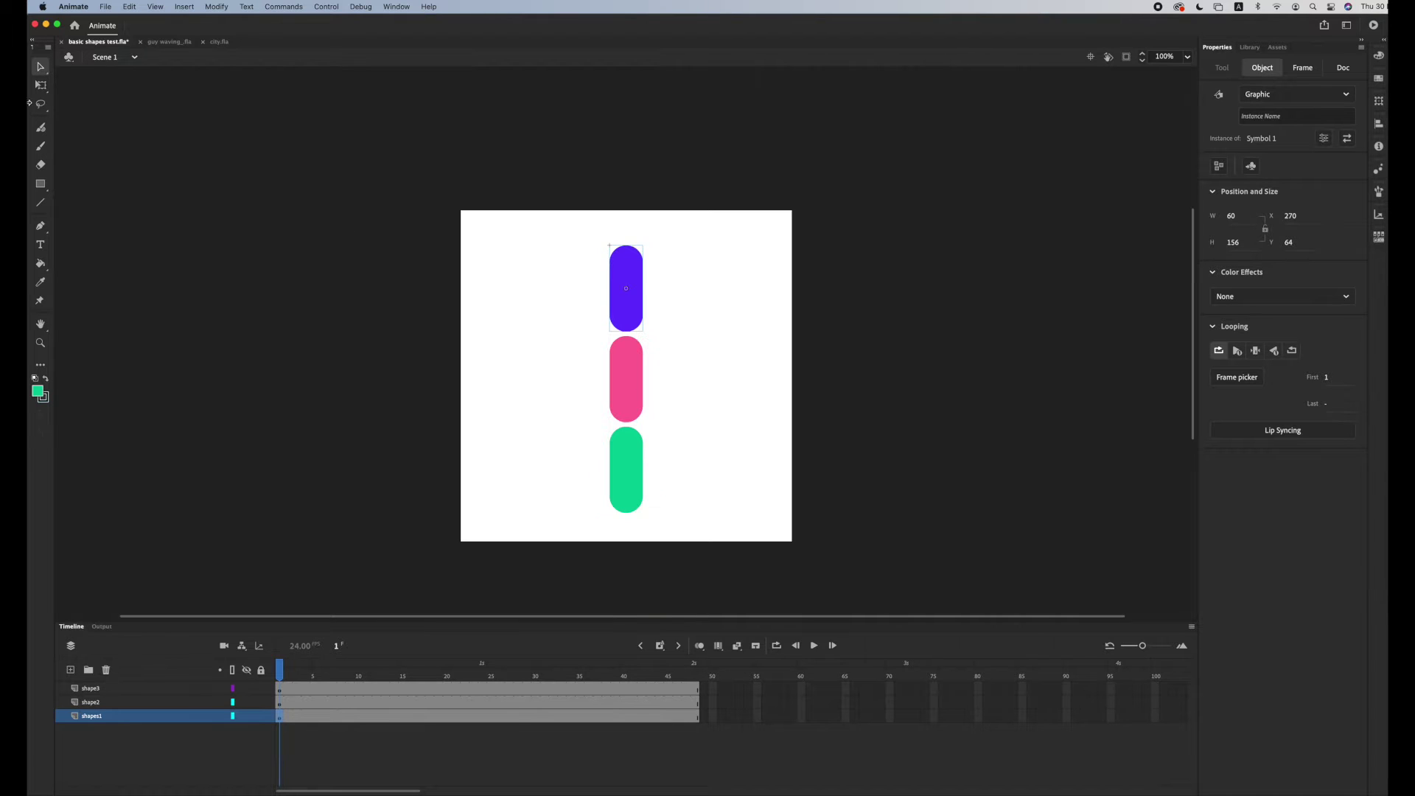
{"action": "left_click", "coordinate": [40, 85]}
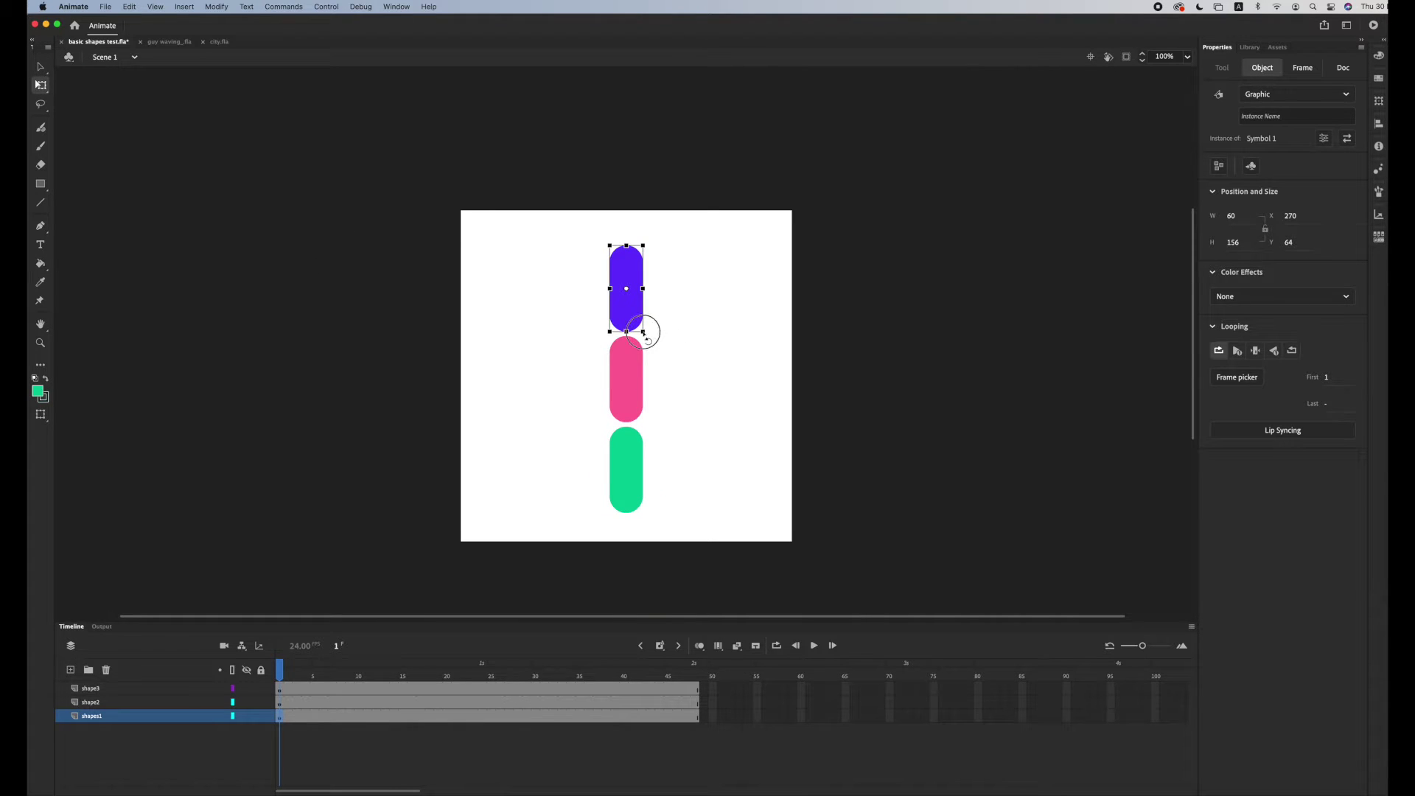
{"action": "left_click_drag", "start_coordinate": [644, 333], "coordinate": [707, 311]}
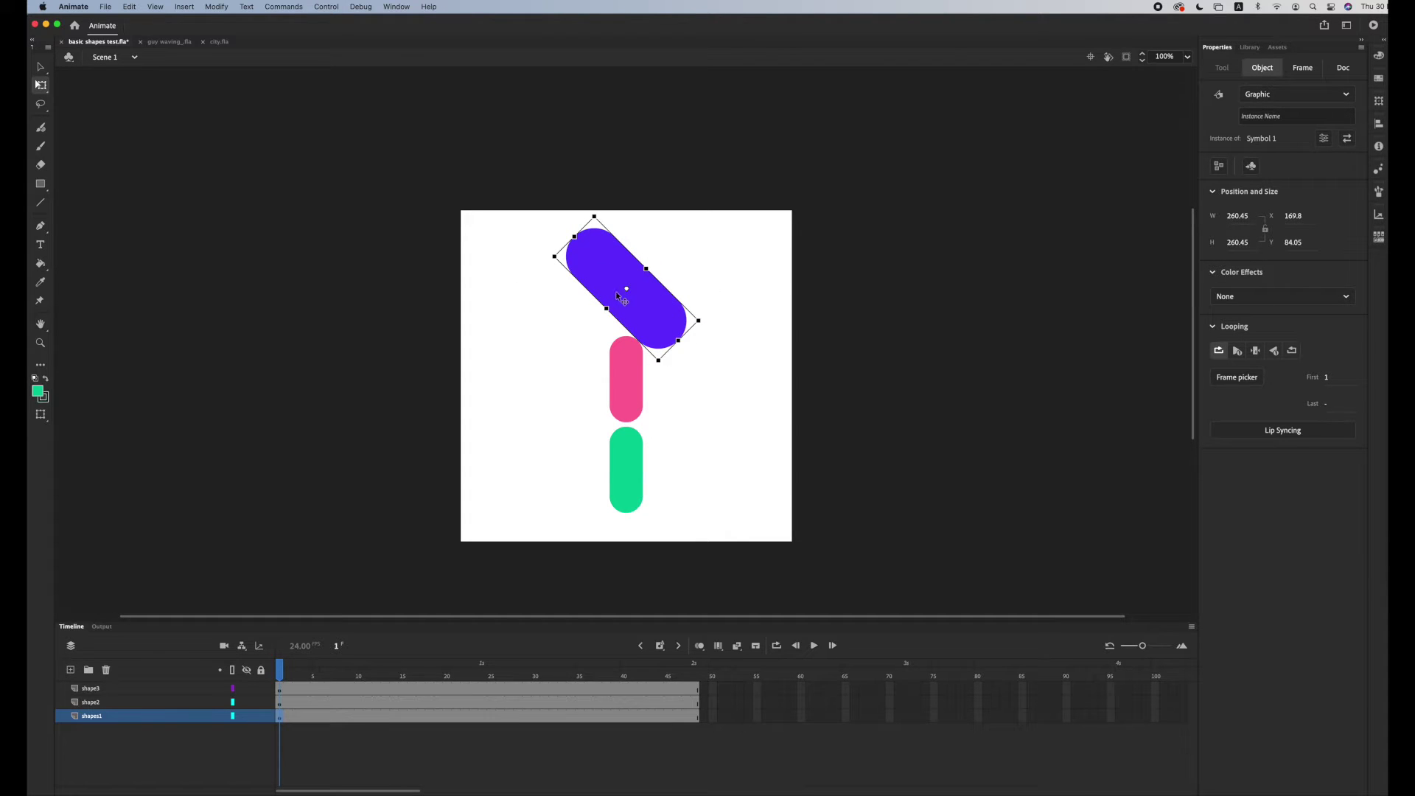
{"action": "key", "text": "super+z"}
{"action": "key", "text": "super+z"}
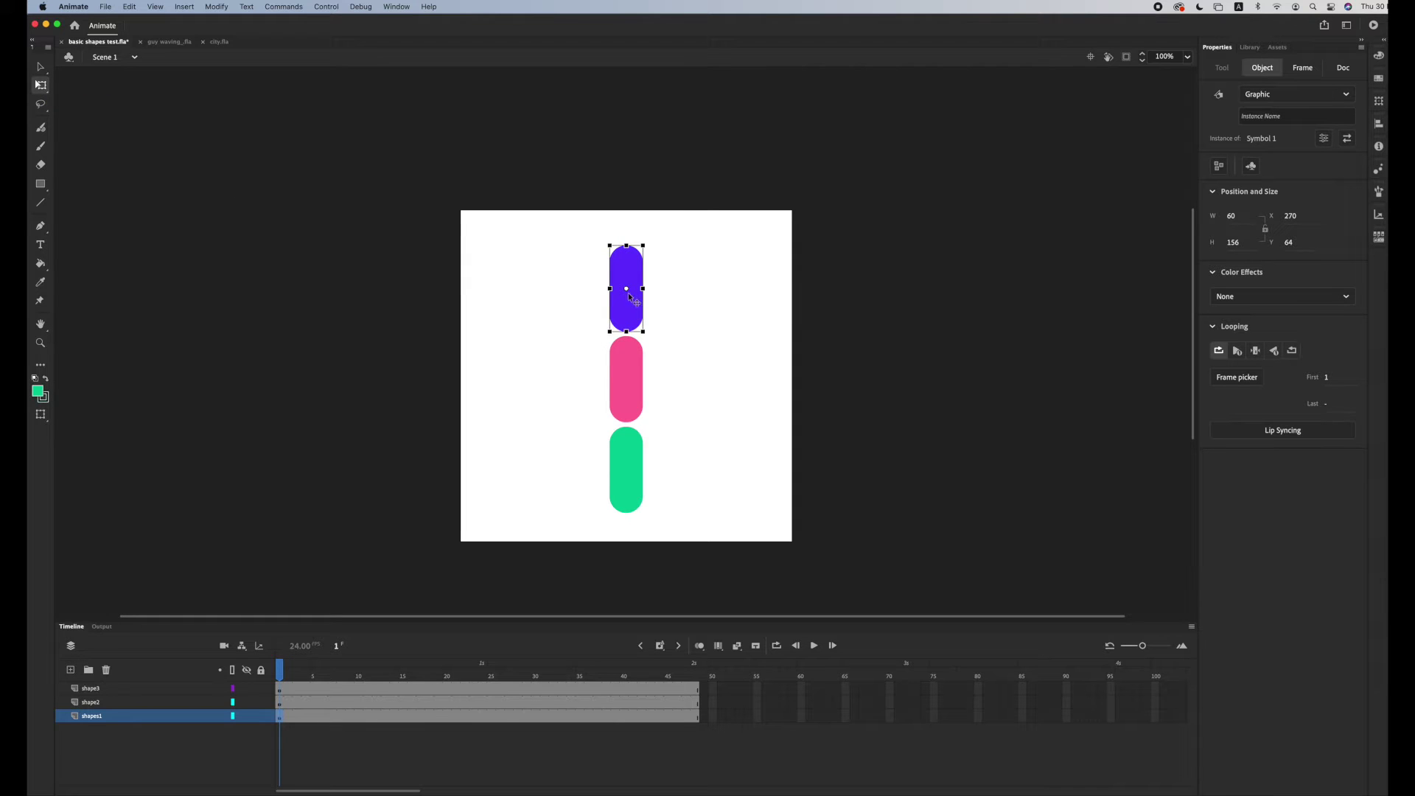
Drag the purple and green bars' transform points up to their top edges
{"action": "left_click_drag", "start_coordinate": [629, 295], "coordinate": [628, 252]}
{"action": "left_click", "coordinate": [625, 389]}
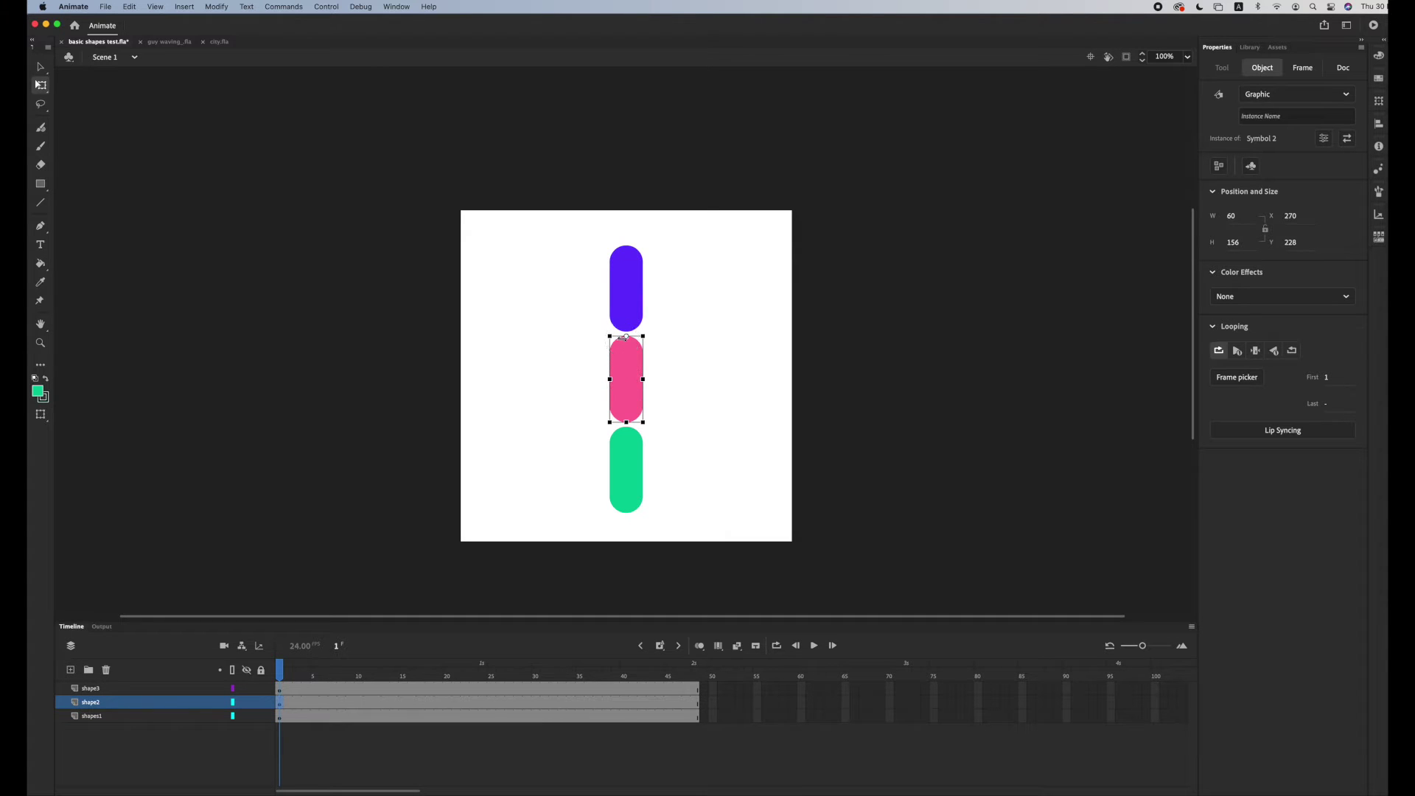
{"action": "left_click", "coordinate": [631, 472]}
{"action": "left_click_drag", "start_coordinate": [626, 471], "coordinate": [627, 428]}
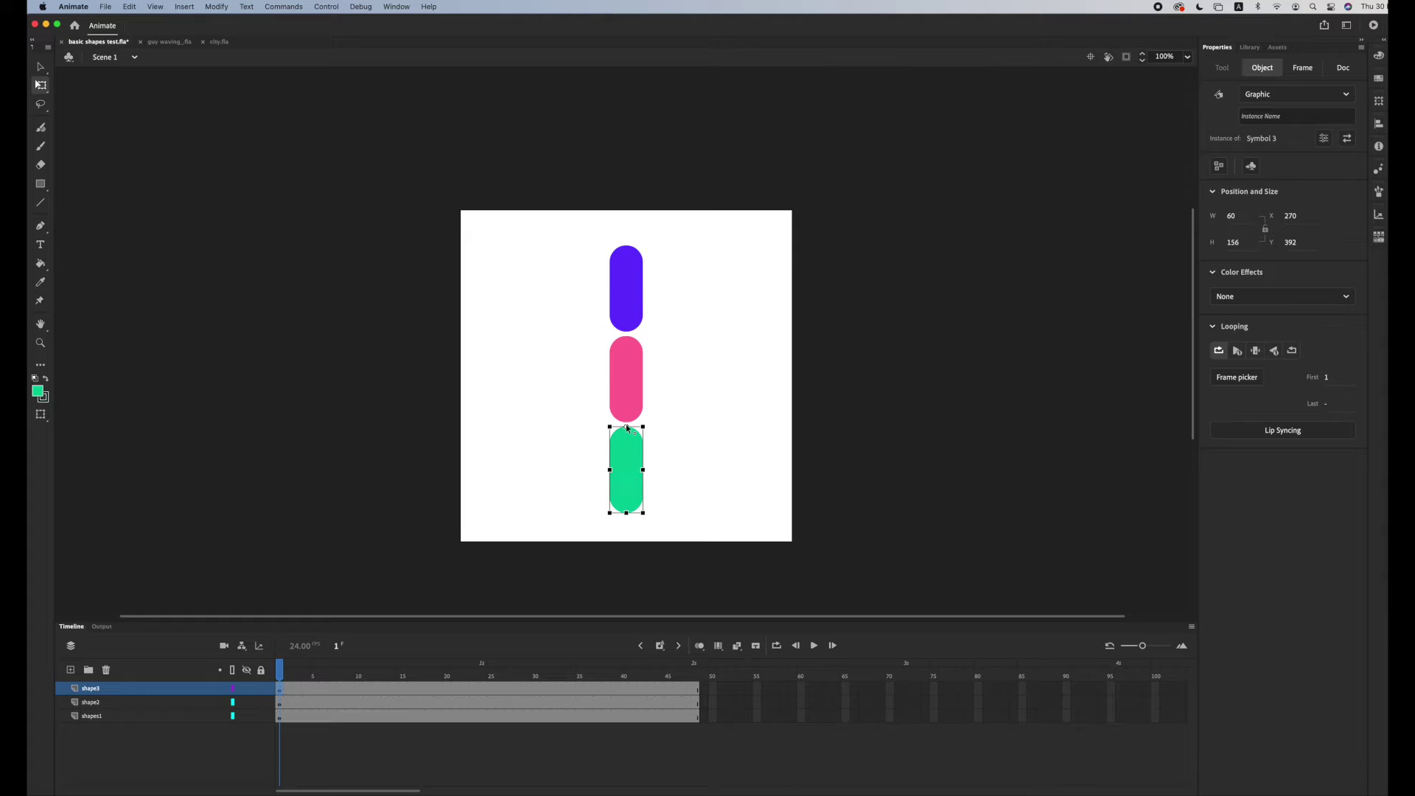
{"action": "left_click", "coordinate": [712, 312]}
{"action": "left_click", "coordinate": [631, 286]}
{"action": "left_click", "coordinate": [642, 368]}
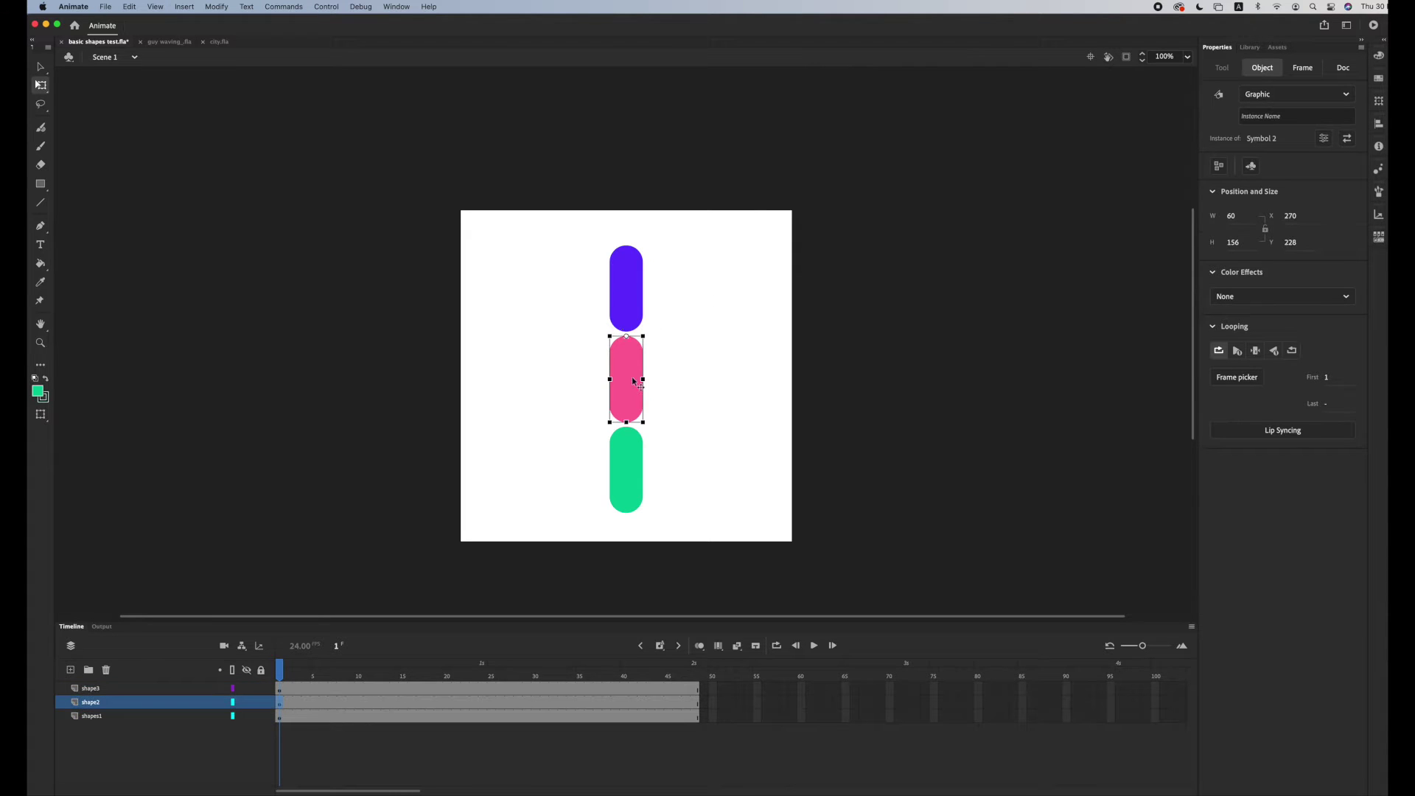
Turn on the timeline's parenting view and widen the layer list area
{"action": "left_click", "coordinate": [638, 486]}
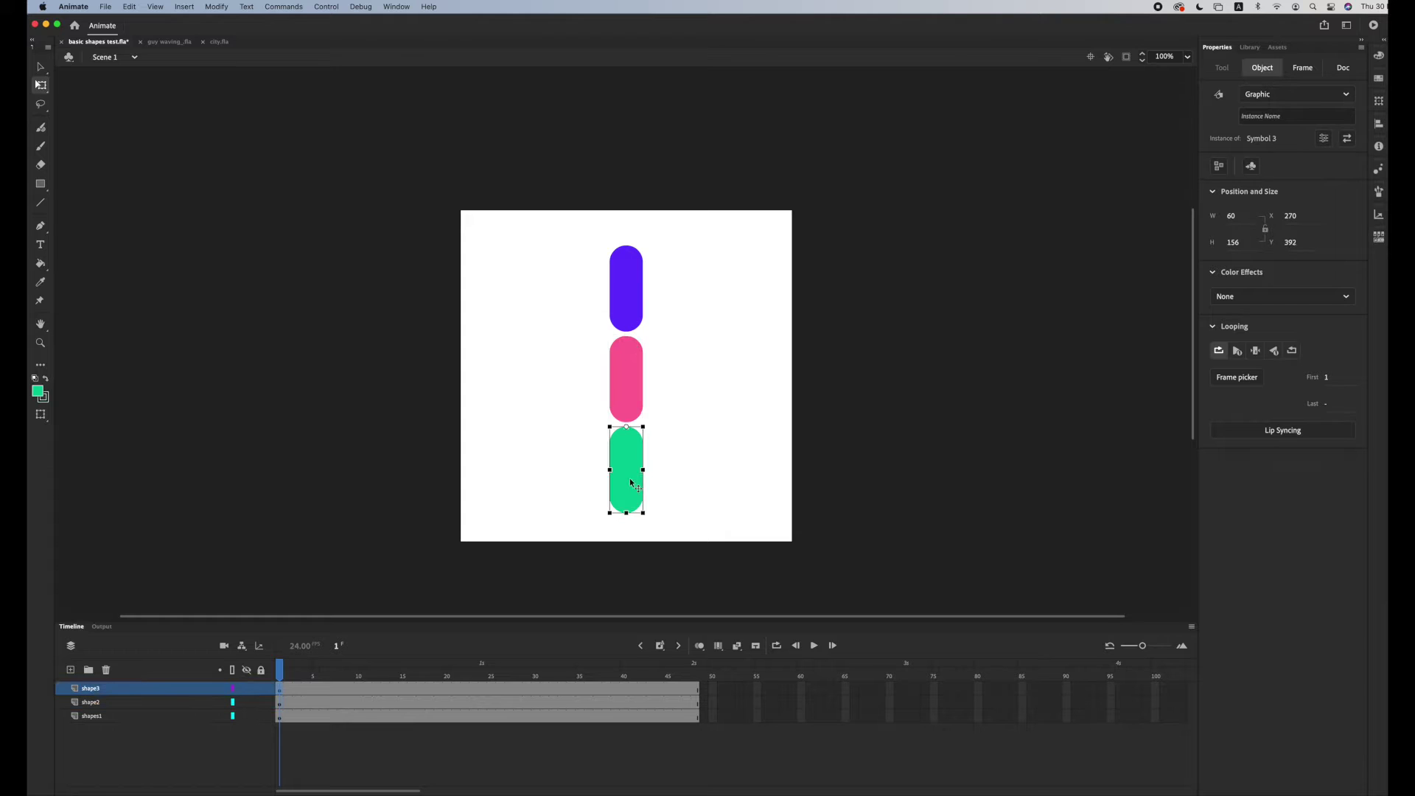
{"action": "left_click", "coordinate": [243, 647]}
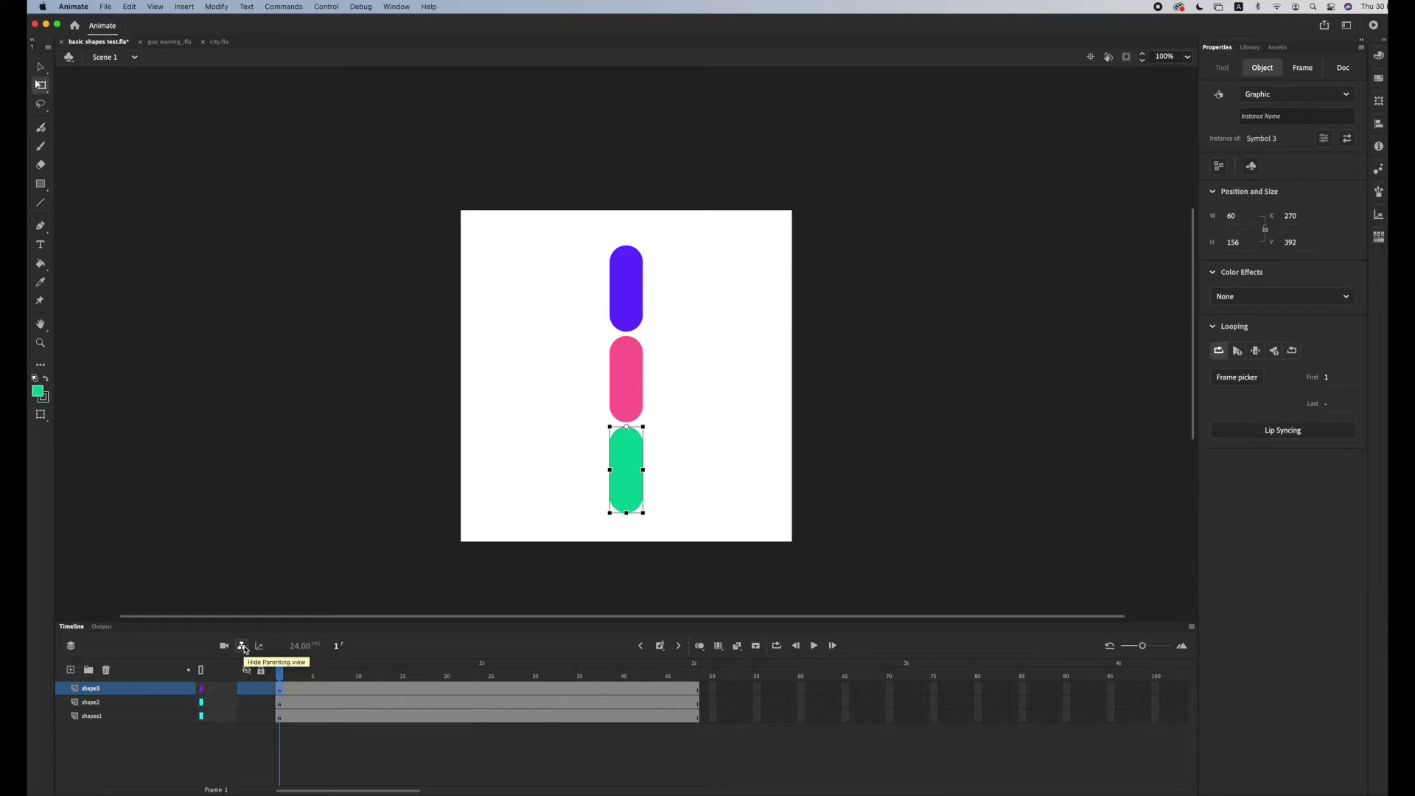
{"action": "left_click_drag", "start_coordinate": [277, 652], "coordinate": [344, 674]}
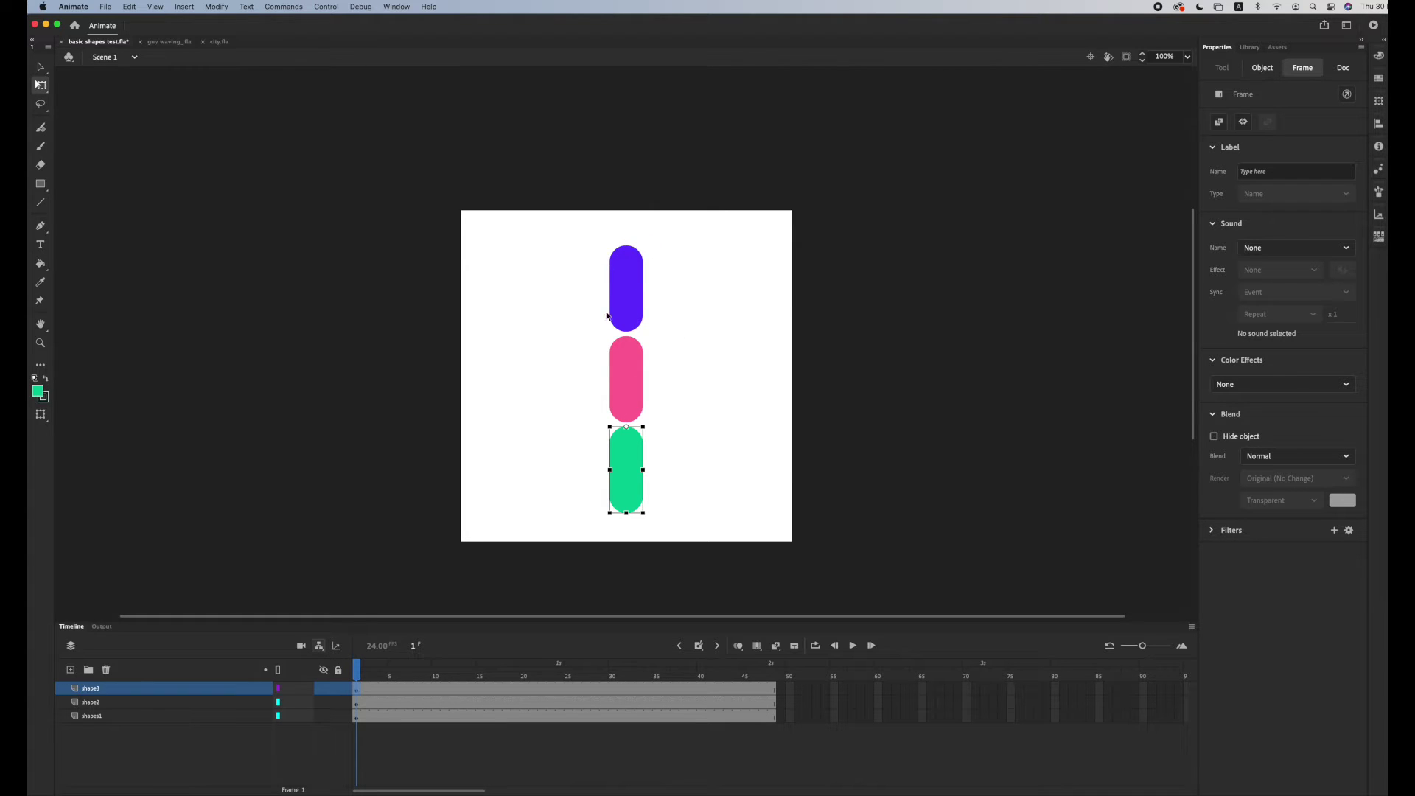
Parent shape3 to shape2 and shape2 to shapes1, forming a chained hierarchy
{"action": "left_click", "coordinate": [622, 470]}
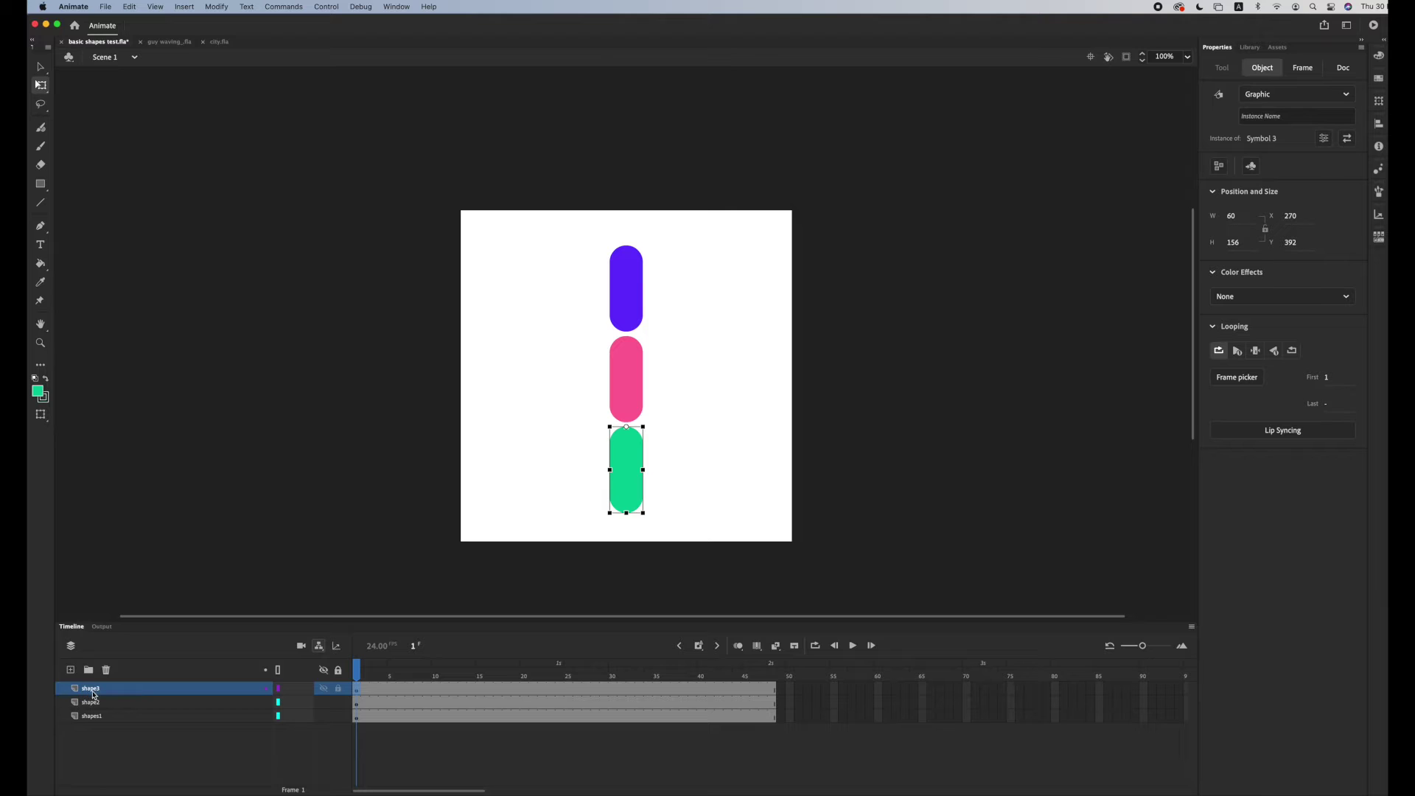
{"action": "left_click_drag", "start_coordinate": [307, 689], "coordinate": [302, 703]}
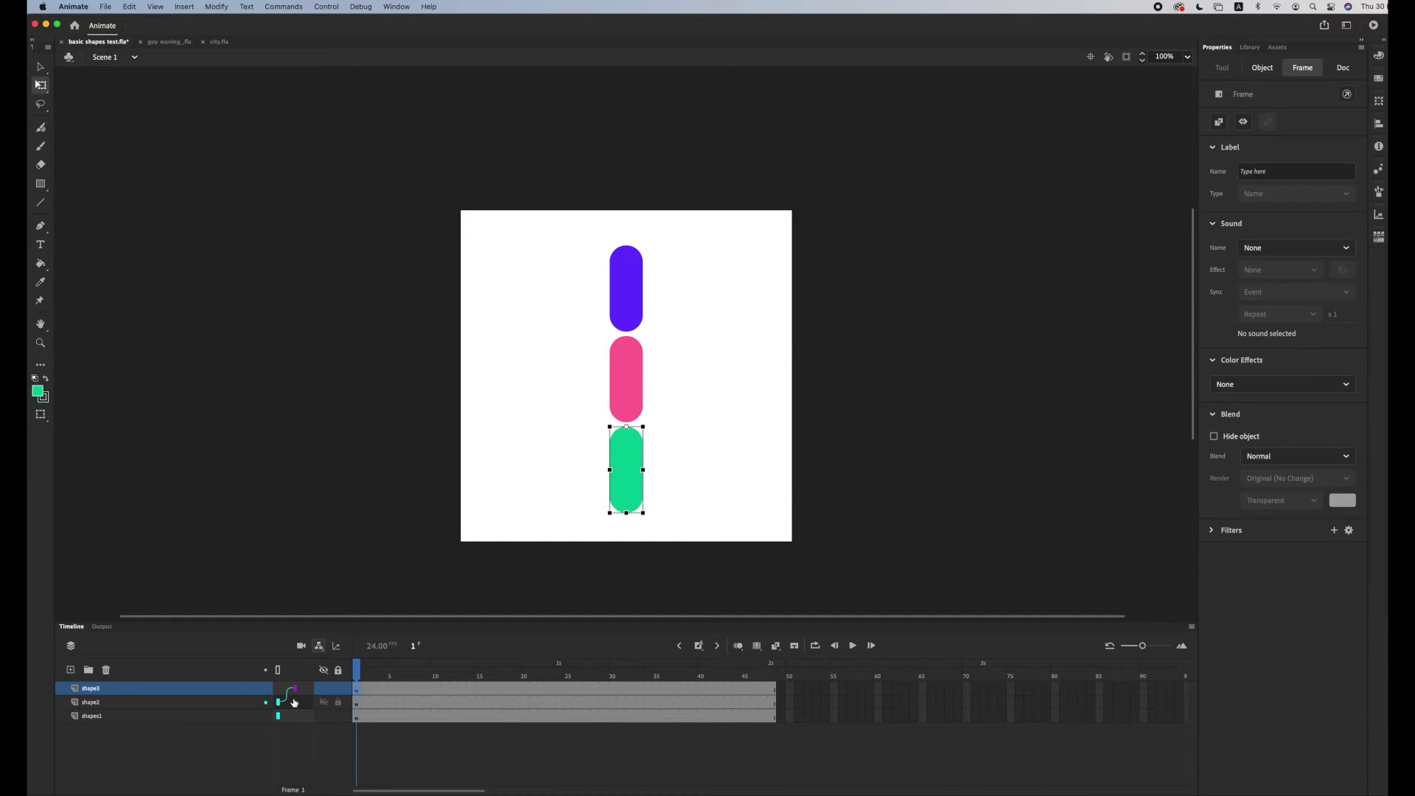
{"action": "mouse_move", "coordinate": [294, 703]}
{"action": "left_mouse_down"}
{"action": "mouse_move", "coordinate": [306, 714]}
{"action": "mouse_move", "coordinate": [284, 718]}
{"action": "left_mouse_up"}
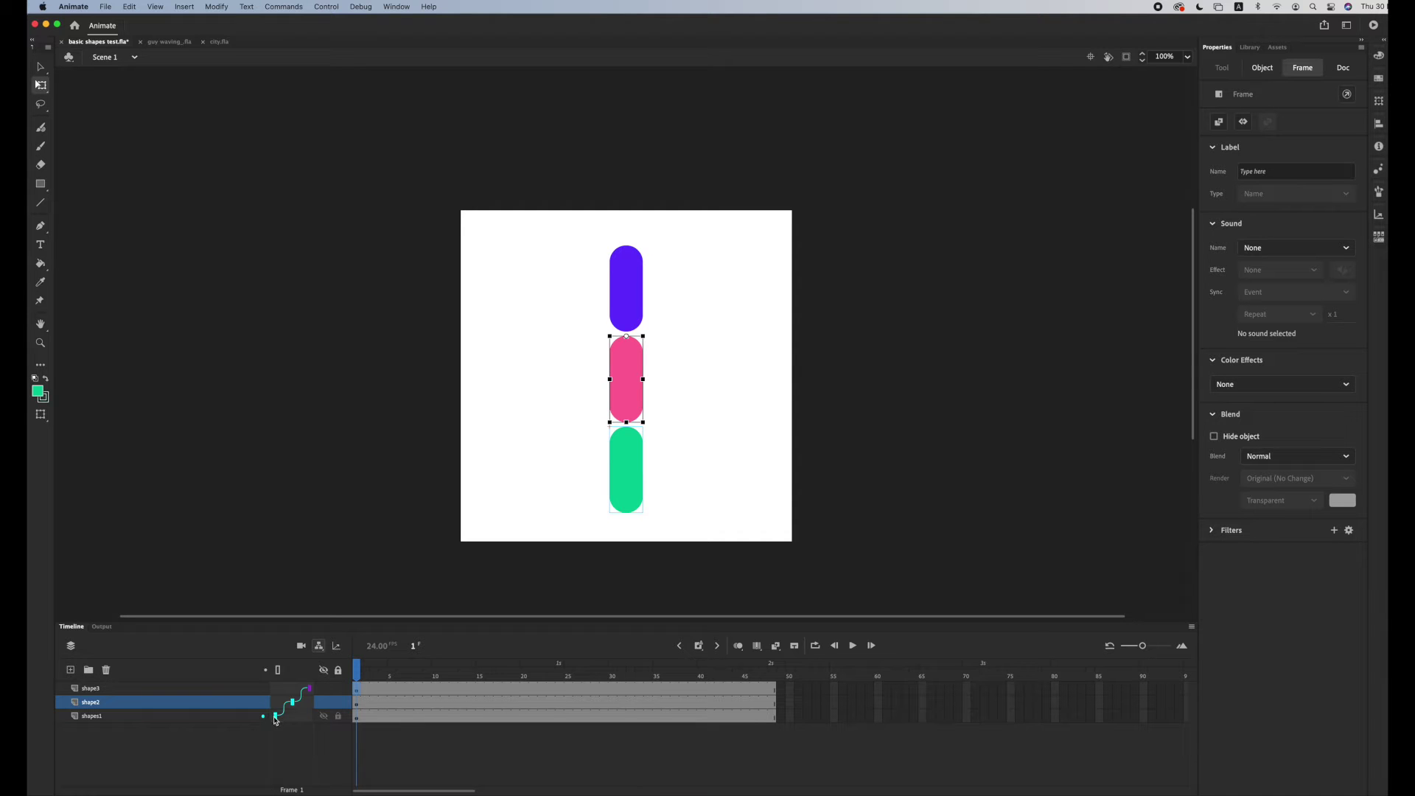
{"action": "left_click", "coordinate": [222, 717]}
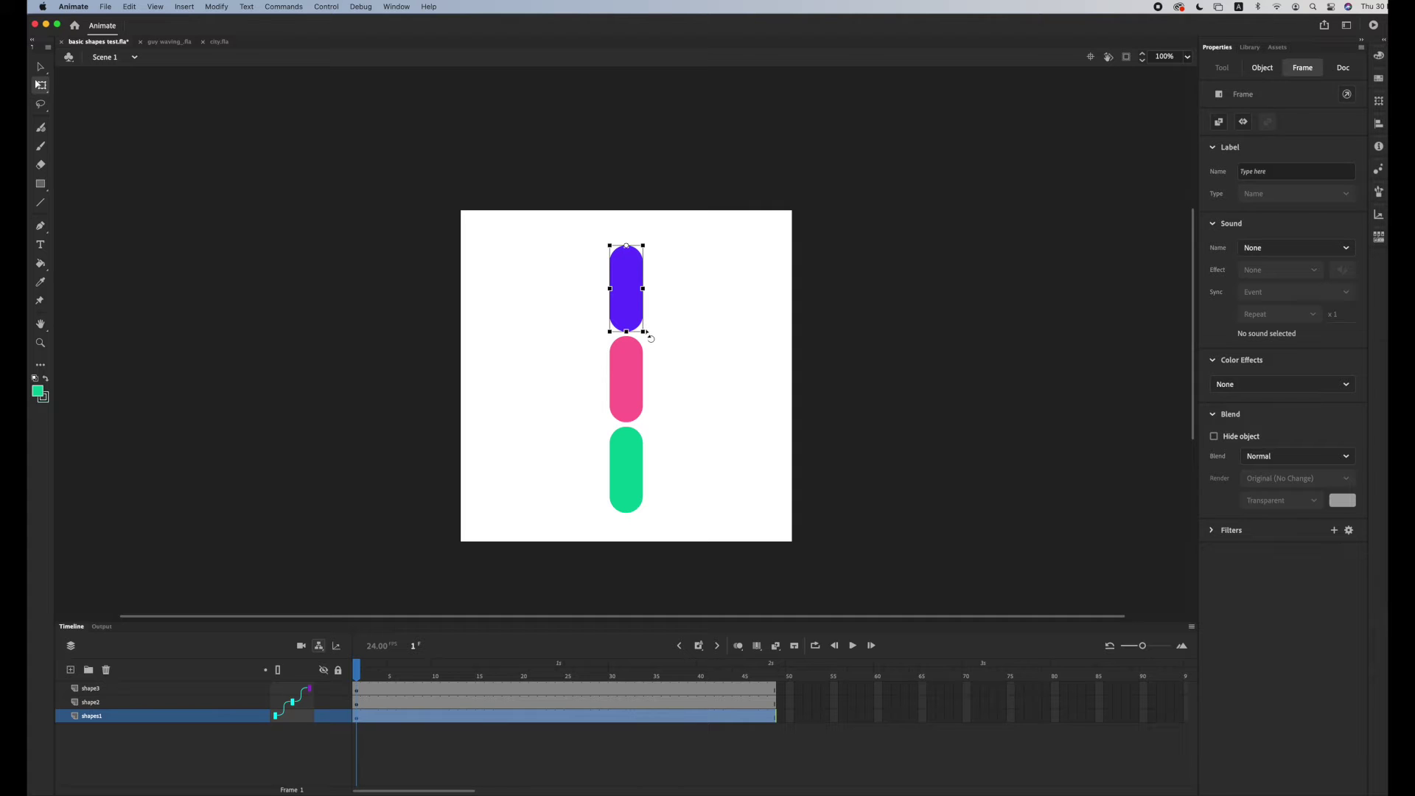
Test-rotate the purple and pink bars, undo back to upright, and scrub to frame 19
{"action": "left_click_drag", "start_coordinate": [653, 329], "coordinate": [661, 363]}
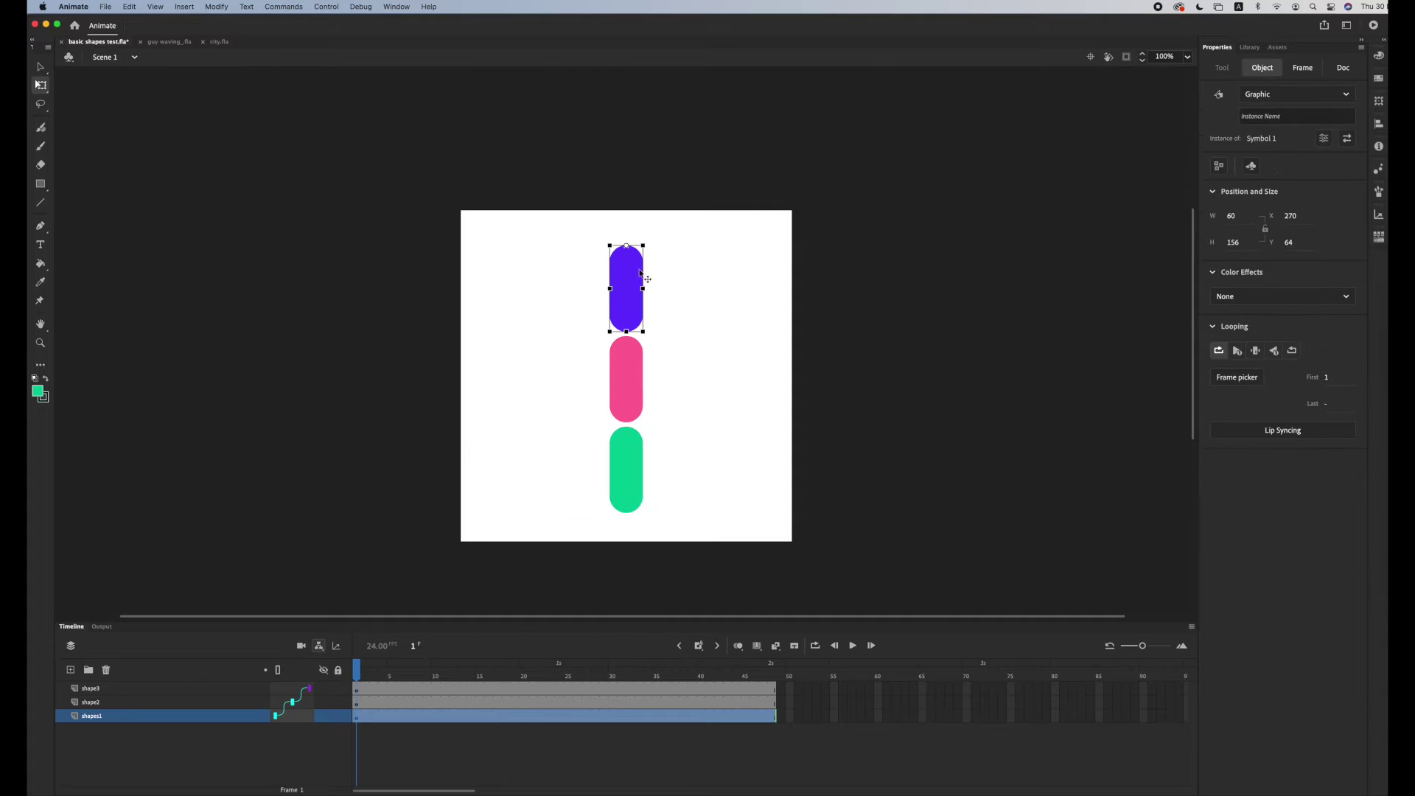
{"action": "left_click", "coordinate": [627, 395]}
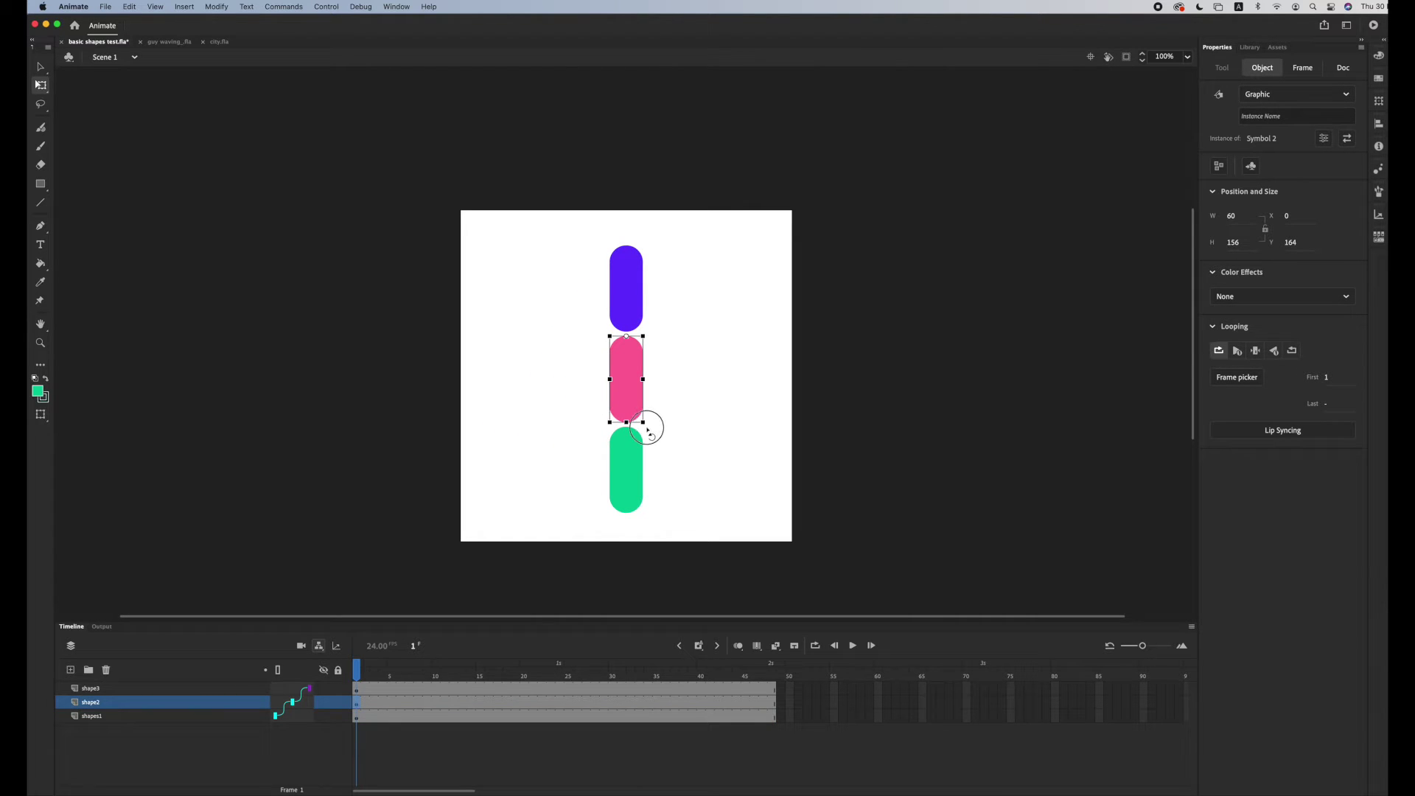
{"action": "mouse_move", "coordinate": [648, 420]}
{"action": "left_mouse_down"}
{"action": "mouse_move", "coordinate": [581, 415]}
{"action": "mouse_move", "coordinate": [657, 417]}
{"action": "mouse_move", "coordinate": [631, 424]}
{"action": "left_mouse_up"}
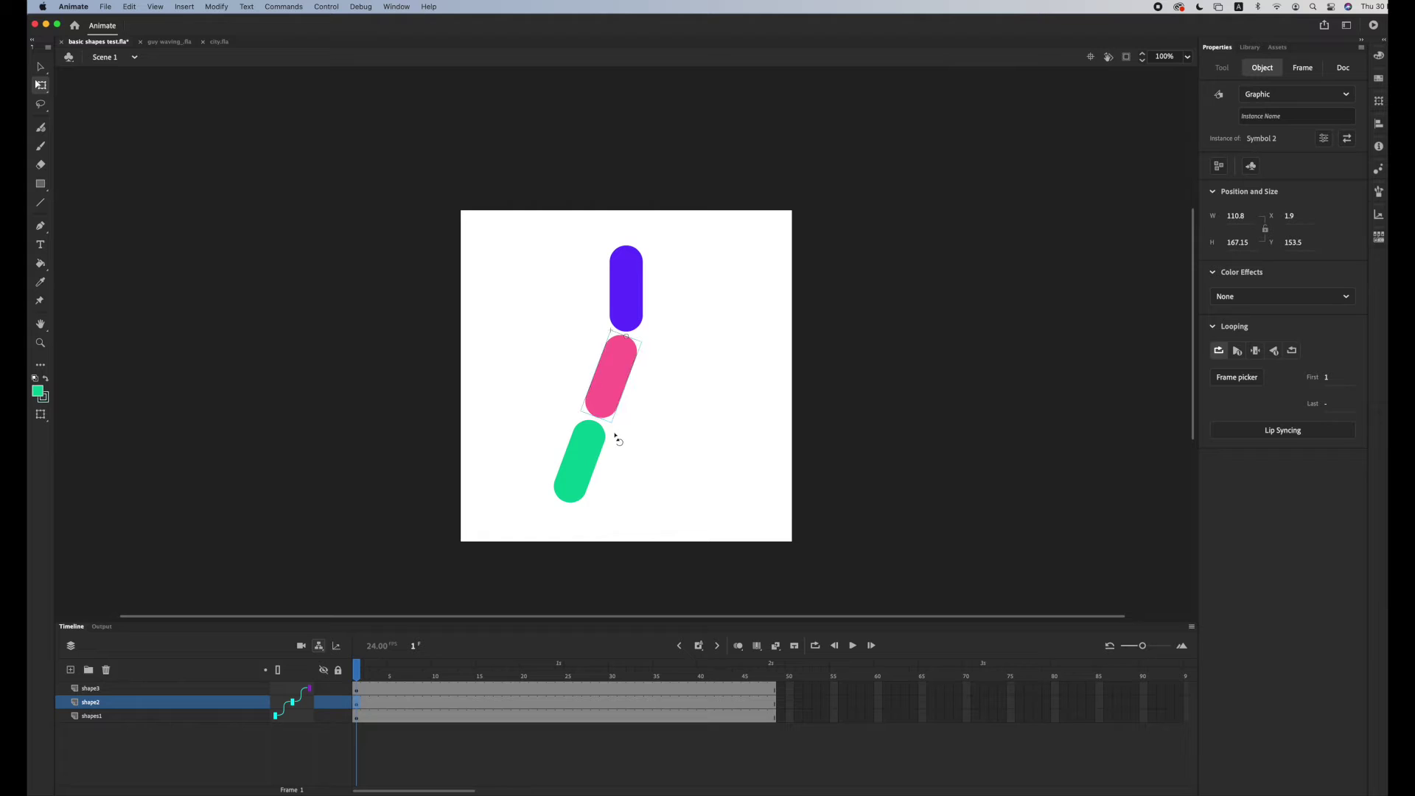
{"action": "key", "text": "super+shift+z"}
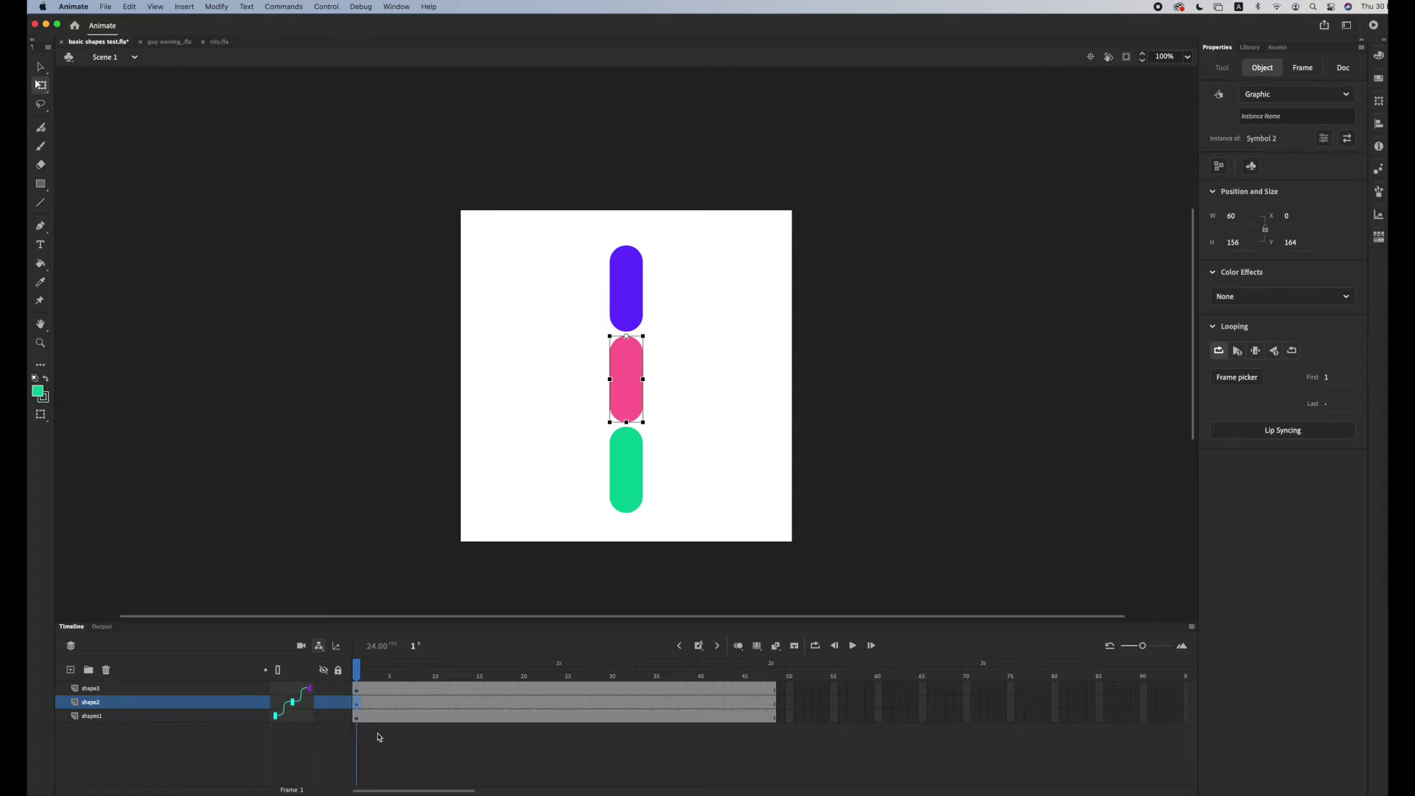
{"action": "left_click_drag", "start_coordinate": [514, 712], "coordinate": [516, 690]}
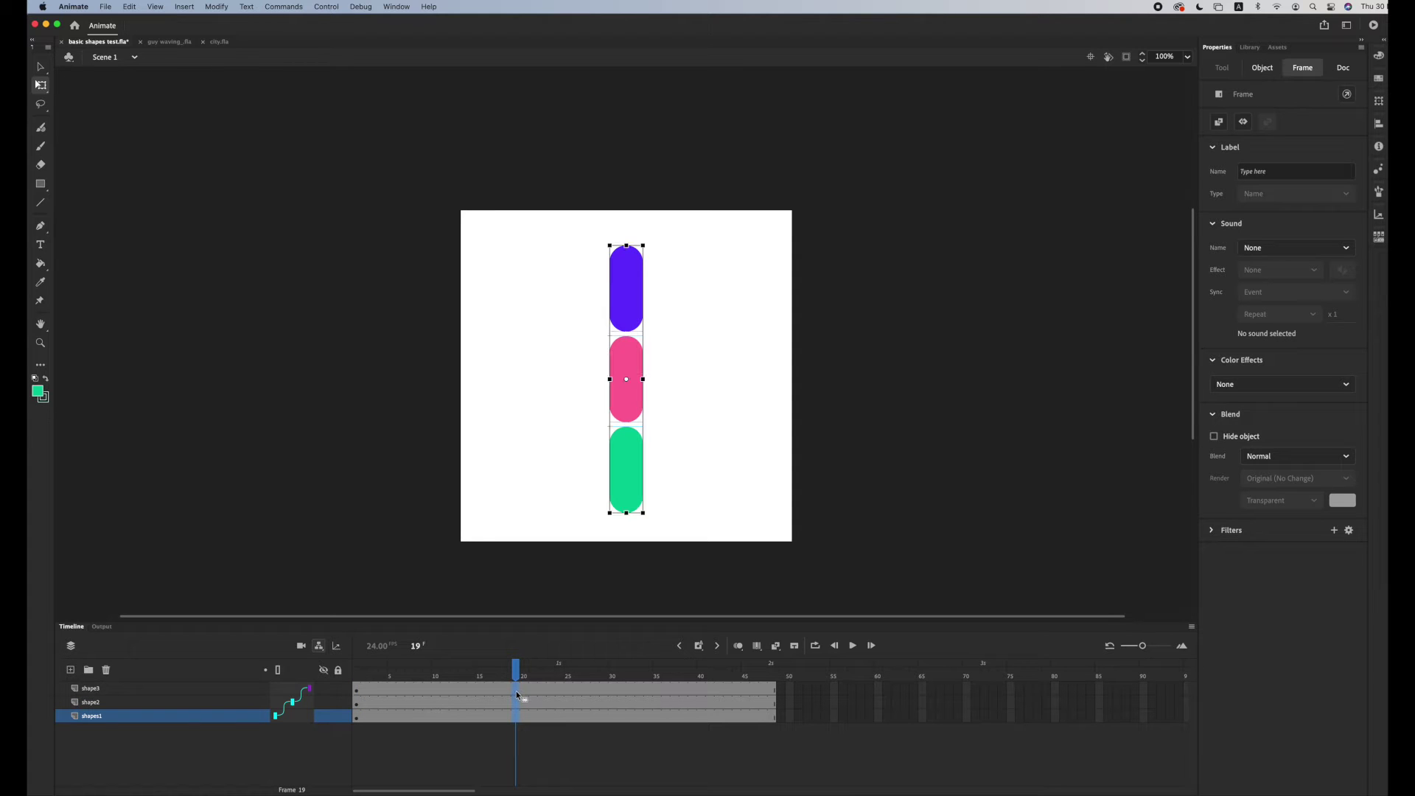
Insert keyframes at frame 24 on all three layers
{"action": "left_click", "coordinate": [355, 676]}
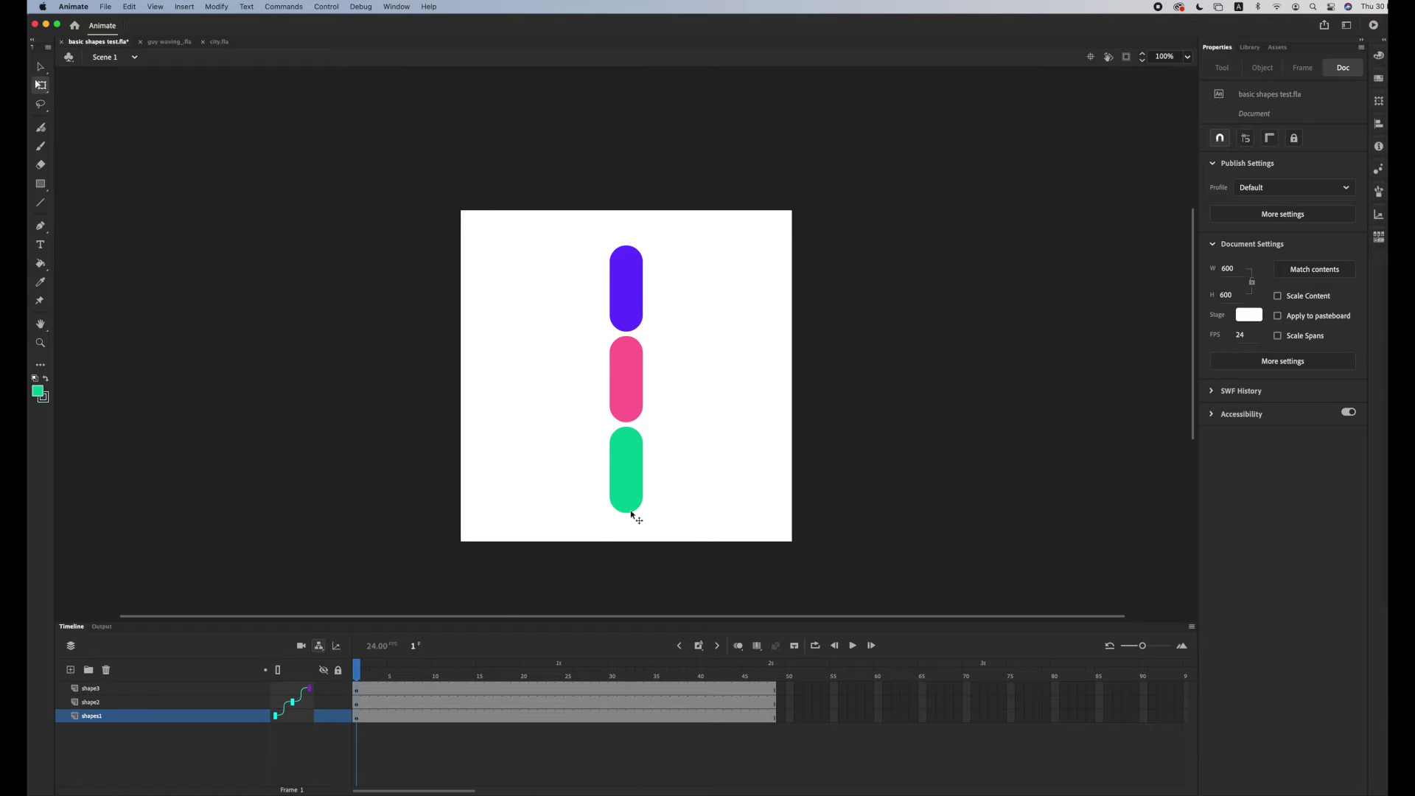
{"action": "left_click", "coordinate": [560, 674]}
{"action": "left_click_drag", "start_coordinate": [562, 713], "coordinate": [557, 677]}
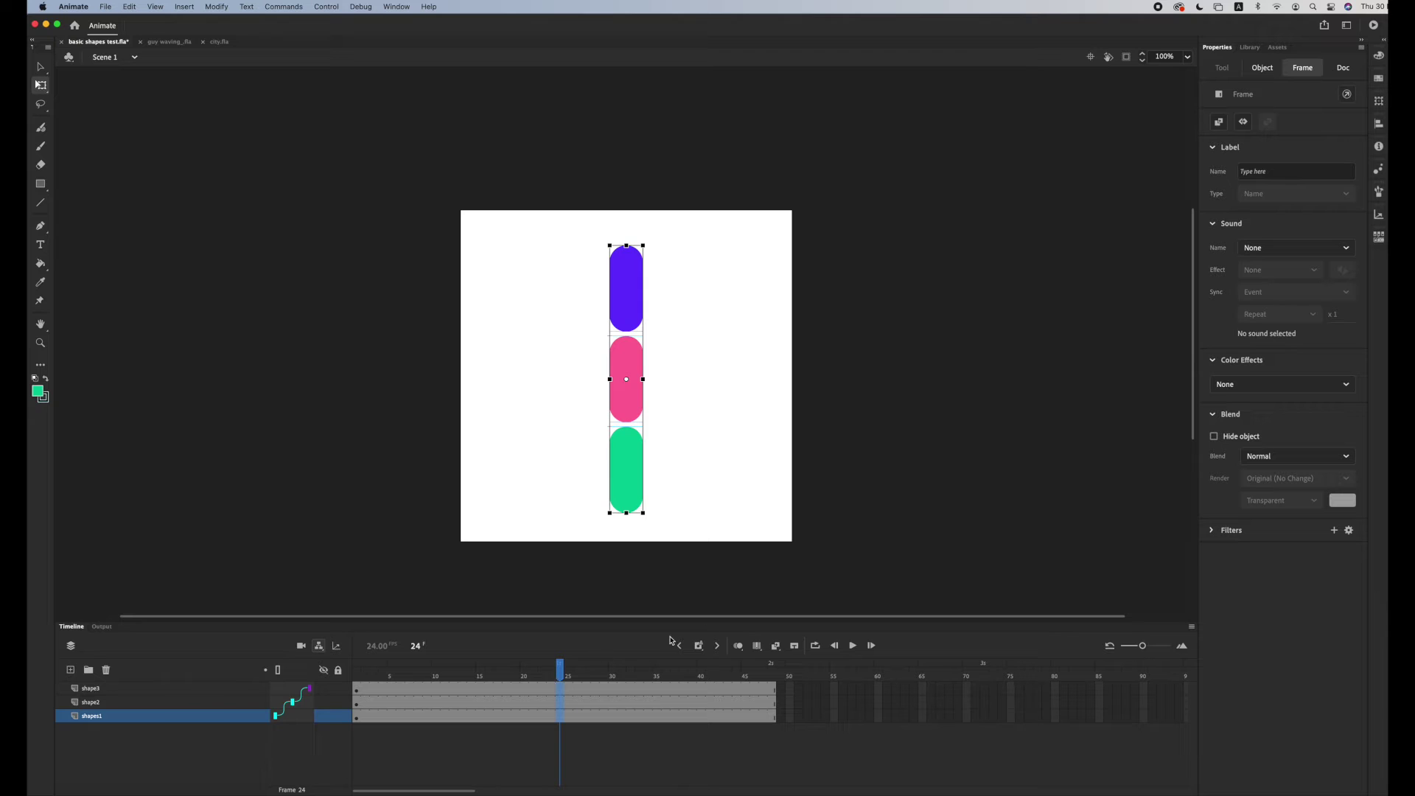
{"action": "left_click", "coordinate": [697, 646]}
At frame 24, rotate the pink, green and purple pills into a leaning pose
{"action": "left_click", "coordinate": [622, 402]}
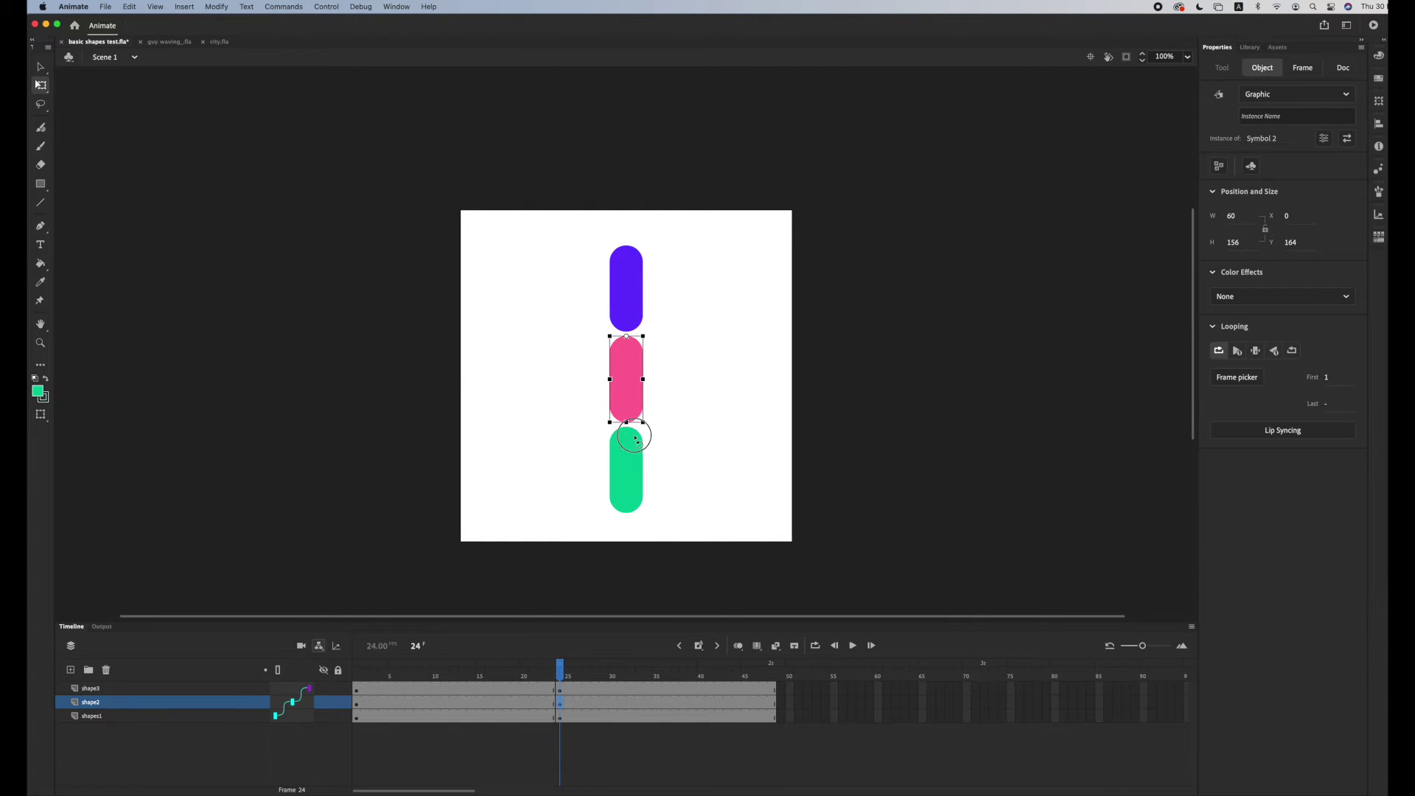
{"action": "left_click_drag", "start_coordinate": [635, 439], "coordinate": [591, 458]}
{"action": "left_click", "coordinate": [593, 461]}
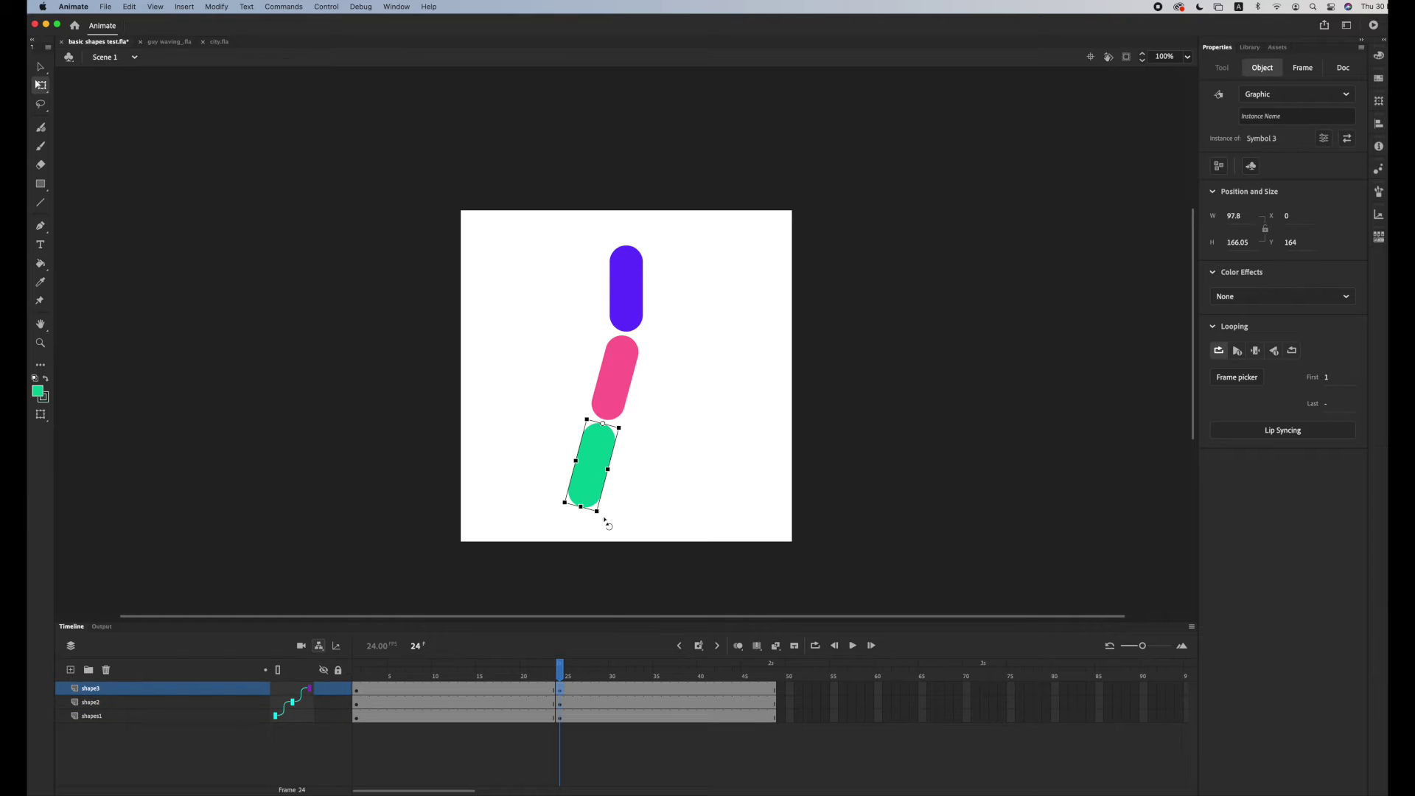
{"action": "left_click_drag", "start_coordinate": [606, 523], "coordinate": [579, 516]}
{"action": "left_click", "coordinate": [630, 295]}
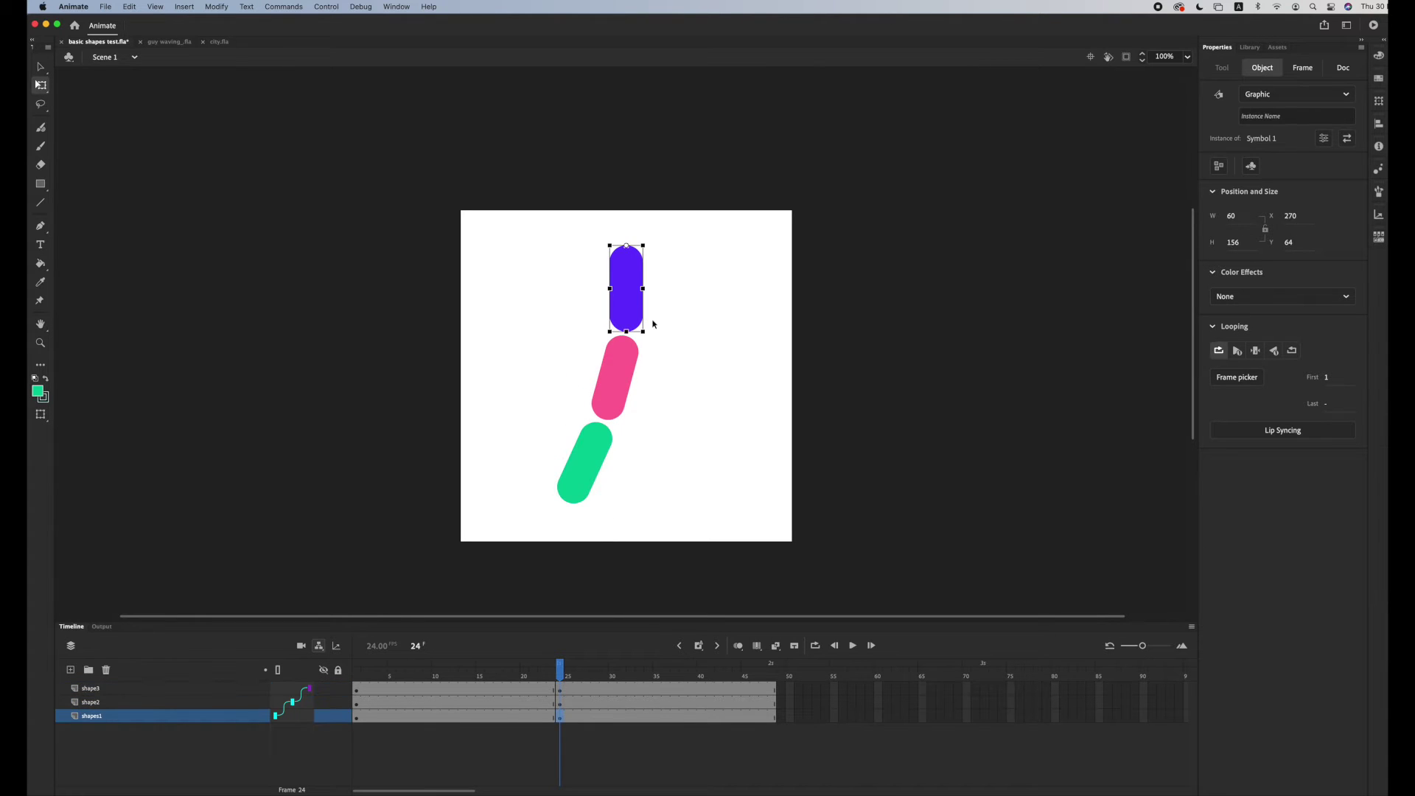
{"action": "left_click_drag", "start_coordinate": [648, 325], "coordinate": [636, 333]}
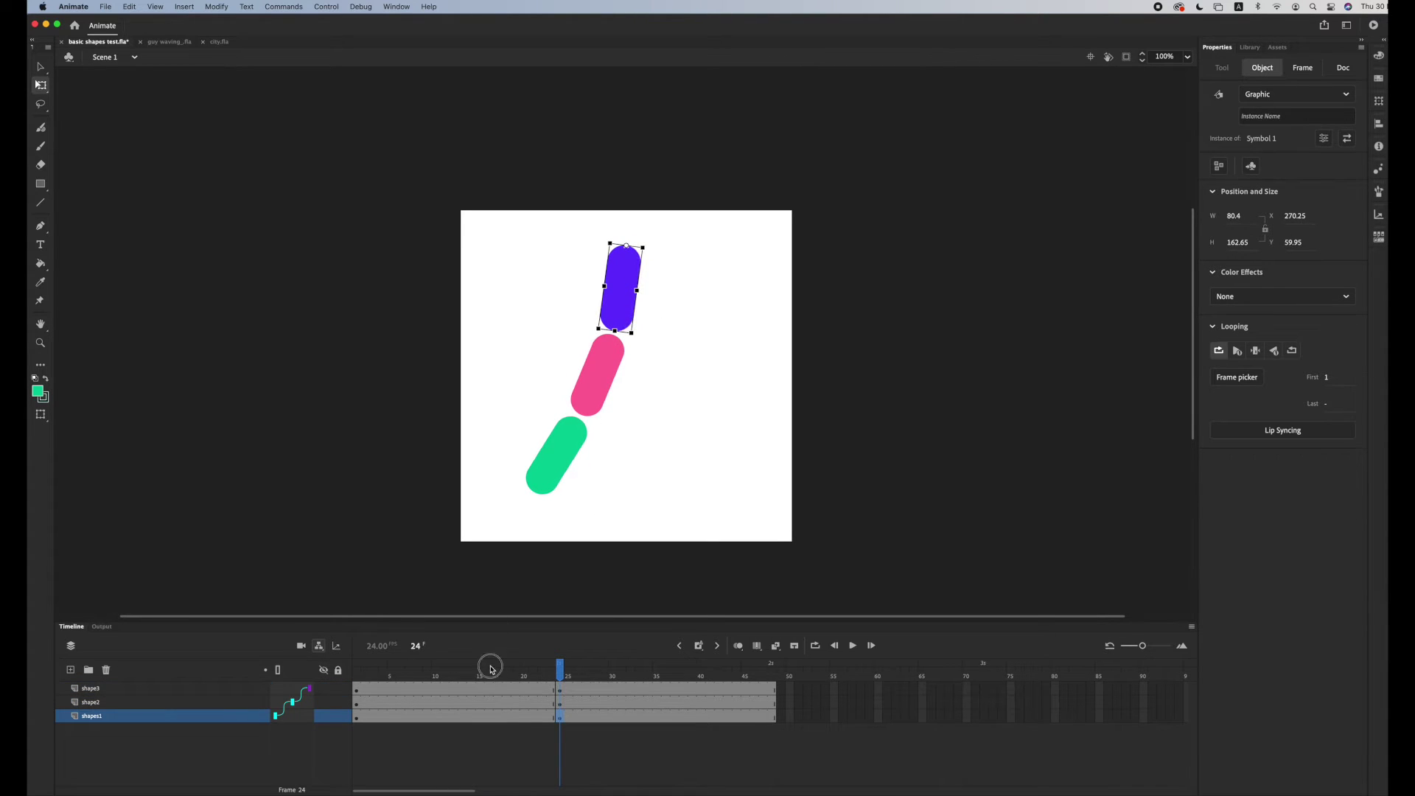
Select frame 15 across all three layers for tweening
{"action": "left_click", "coordinate": [491, 669]}
{"action": "left_click", "coordinate": [490, 690]}
{"action": "left_click", "coordinate": [488, 722], "text": "shift"}
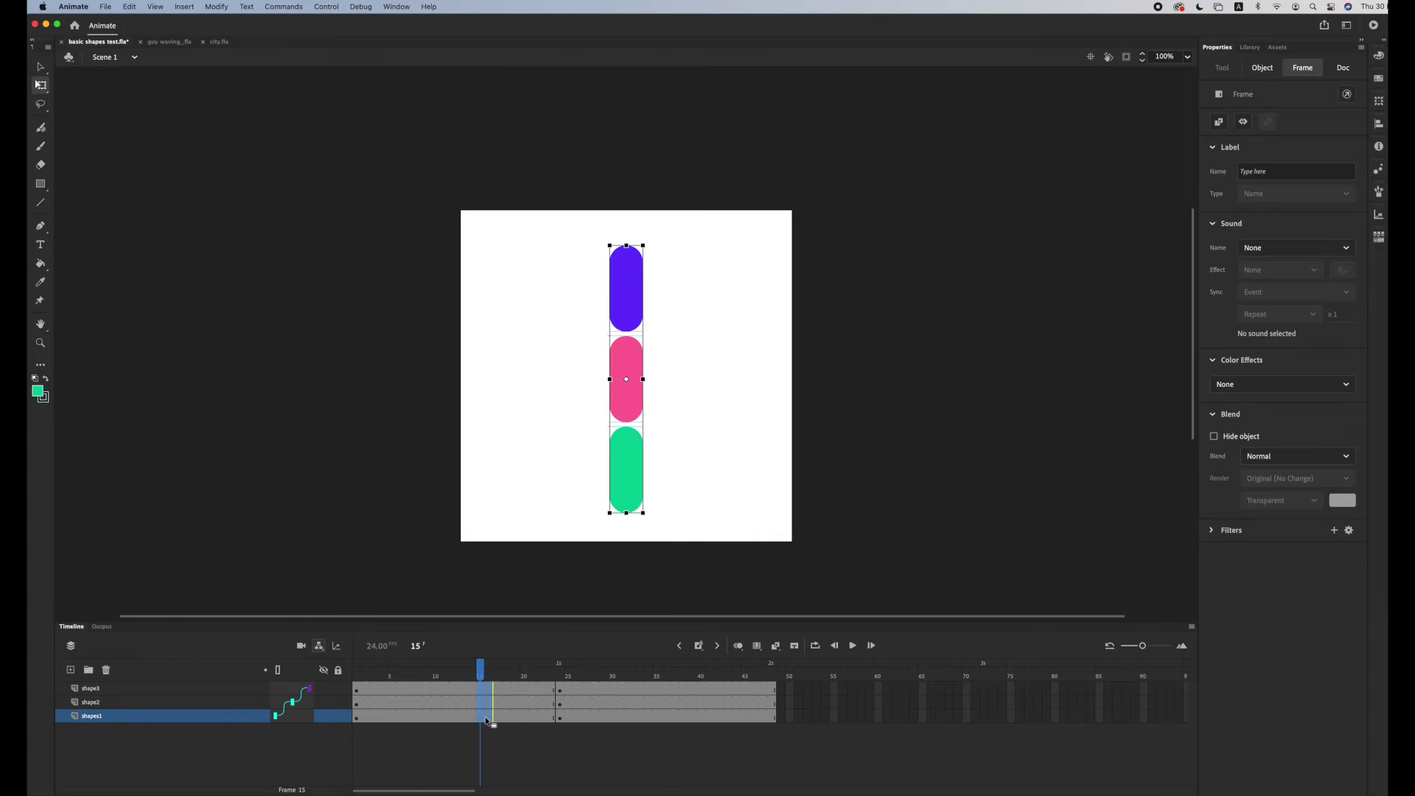
{"action": "right_click", "coordinate": [486, 722]}
Create classic tweens on the selected frames and play the animation from frame 1
{"action": "left_click", "coordinate": [520, 478]}
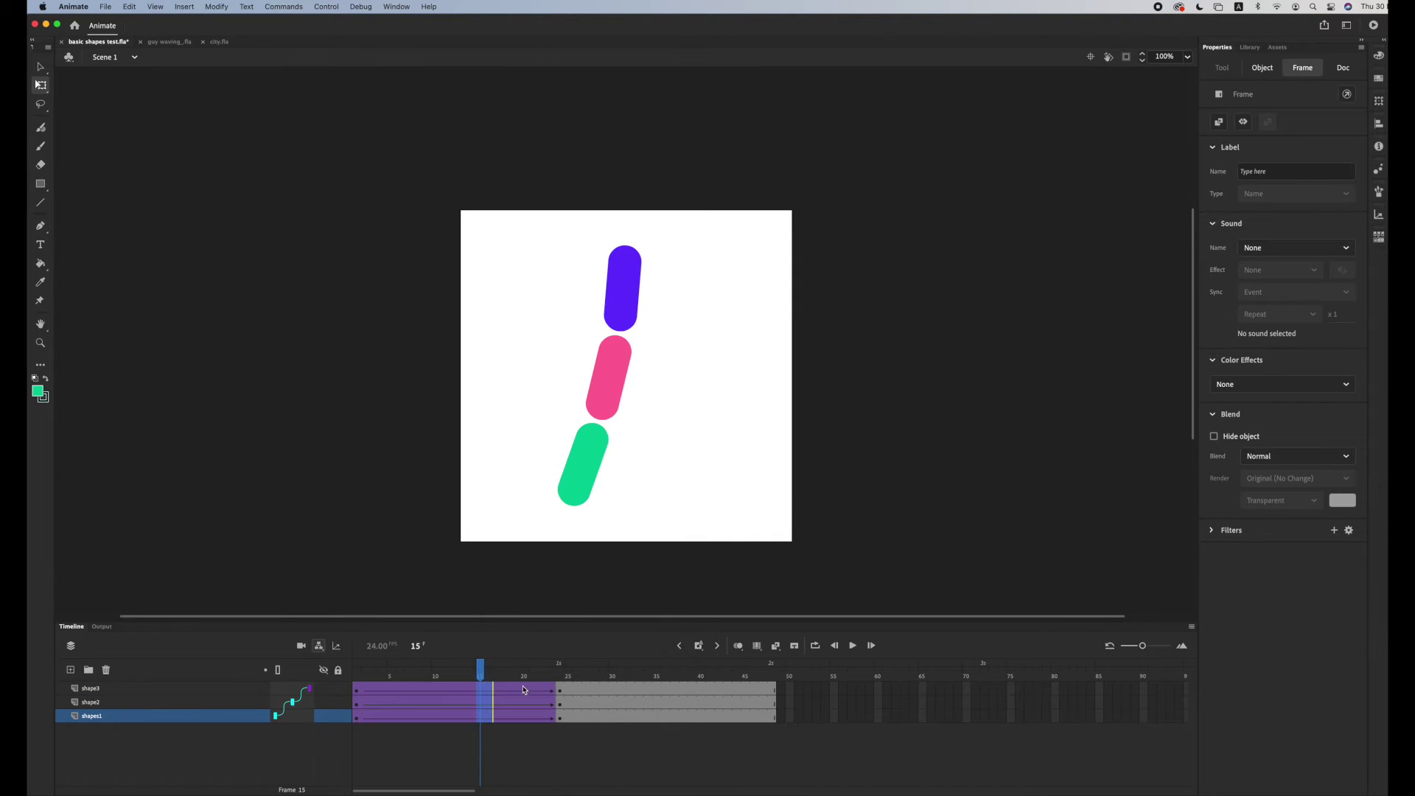
{"action": "left_click", "coordinate": [524, 735]}
{"action": "left_click_drag", "start_coordinate": [489, 672], "coordinate": [547, 686]}
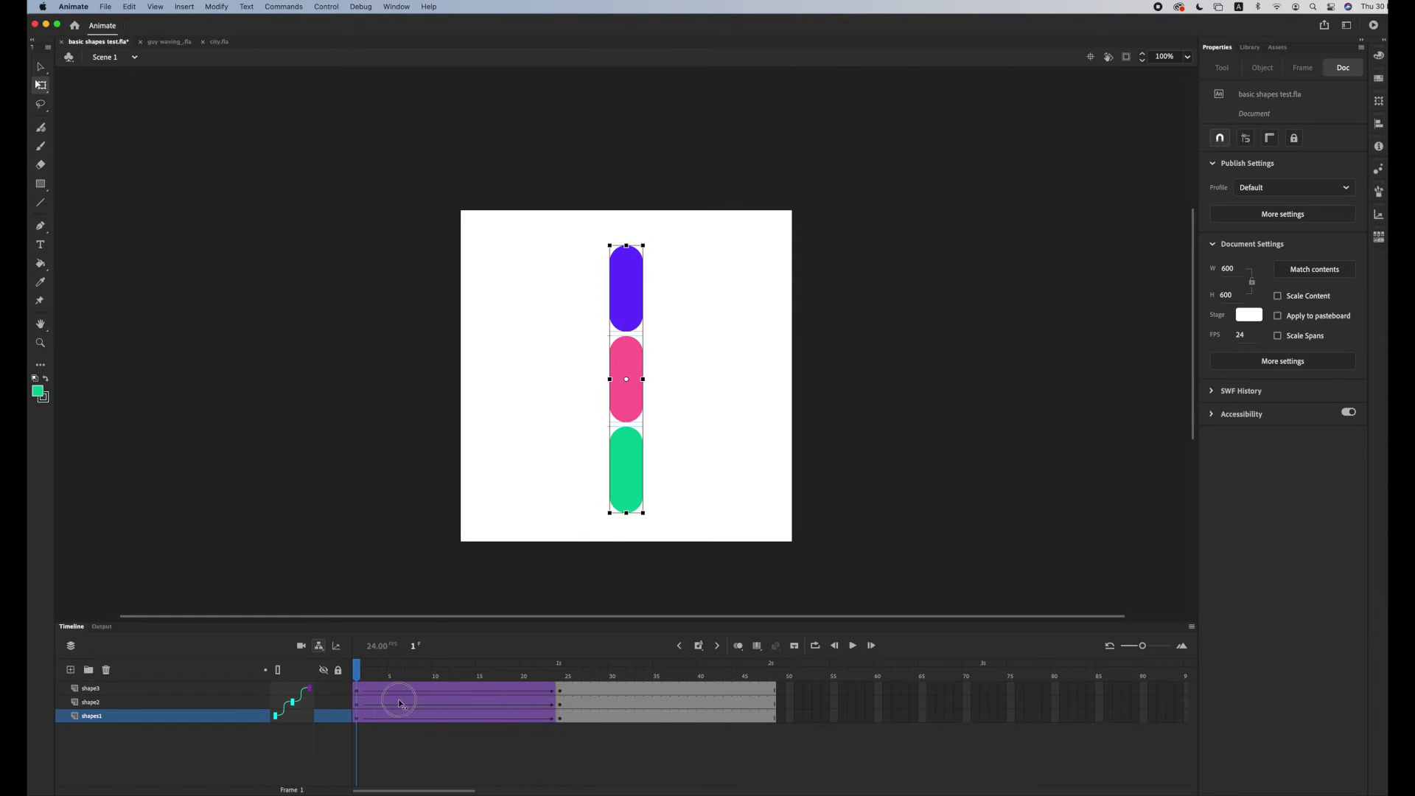
{"action": "key", "text": "Return"}
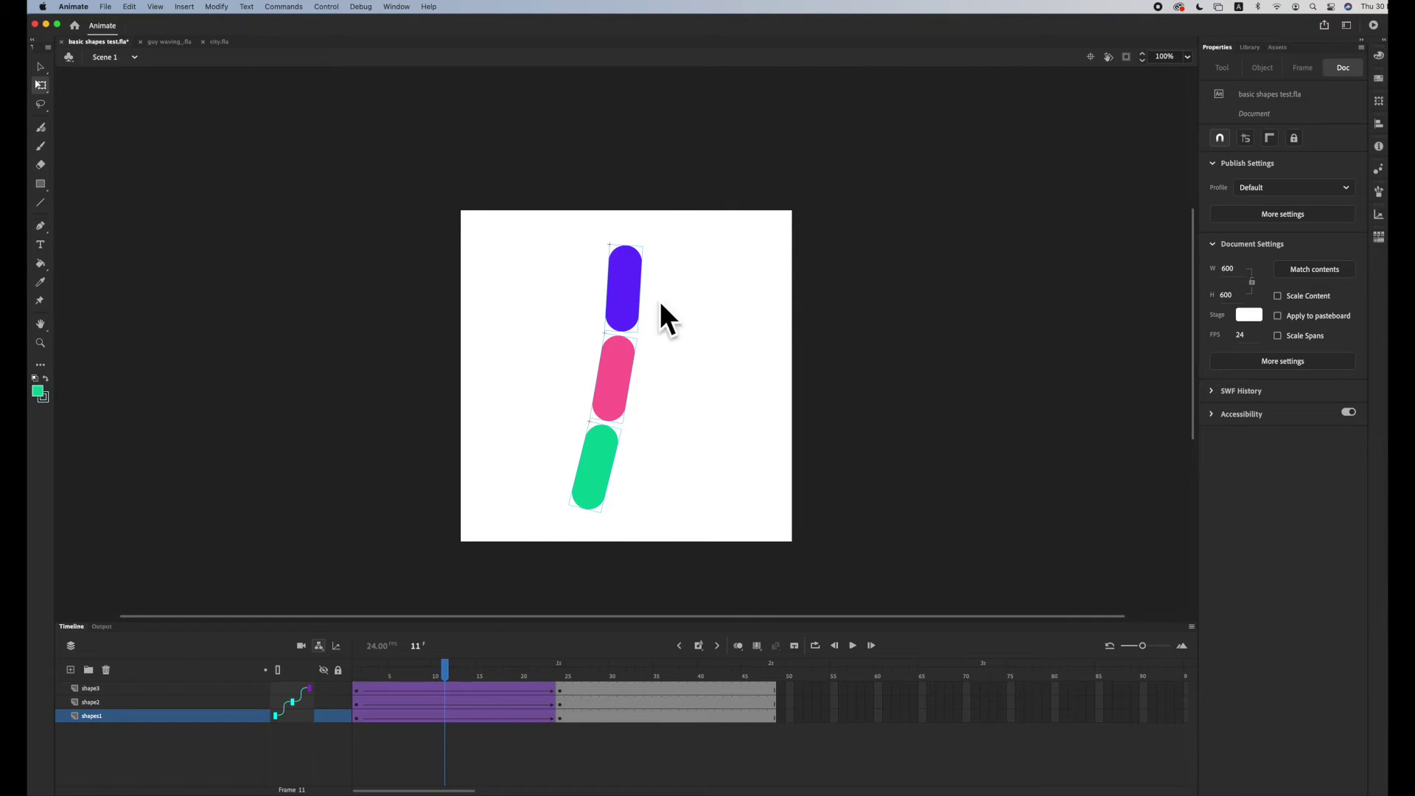
Give the shape3 layer's tween a Cubic Ease-In effect
{"action": "left_click", "coordinate": [452, 716]}
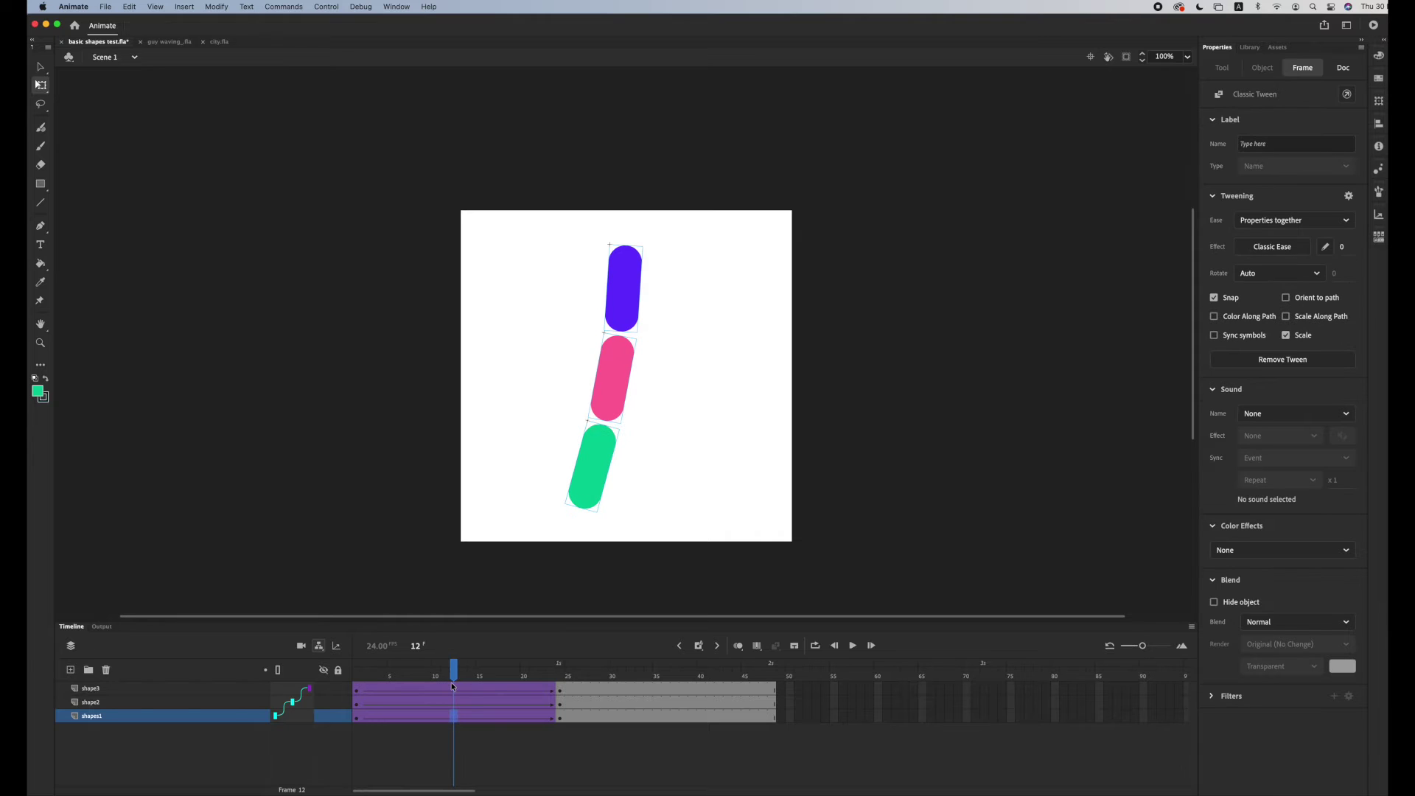
{"action": "left_click", "coordinate": [452, 686]}
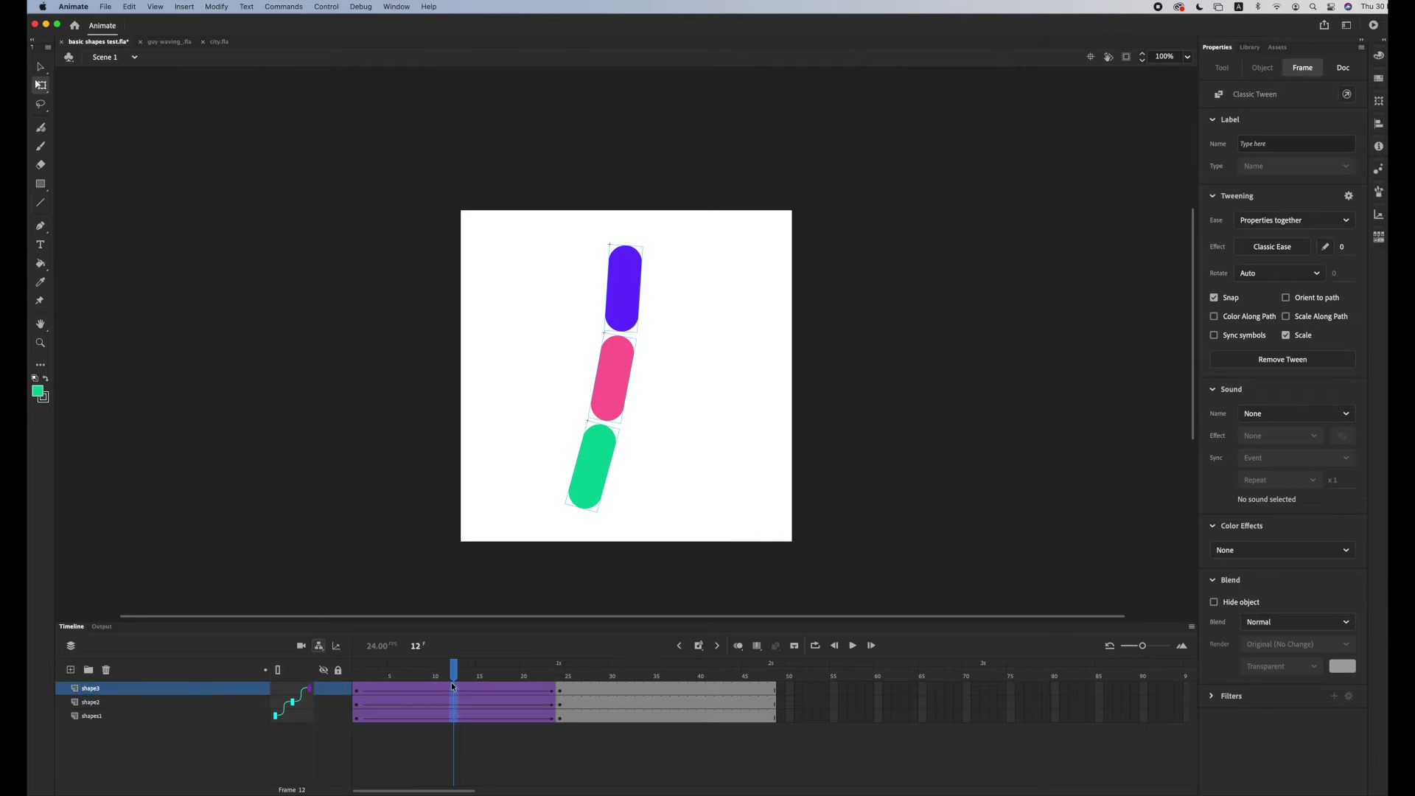
{"action": "left_click", "coordinate": [1289, 253]}
{"action": "left_click", "coordinate": [1034, 315]}
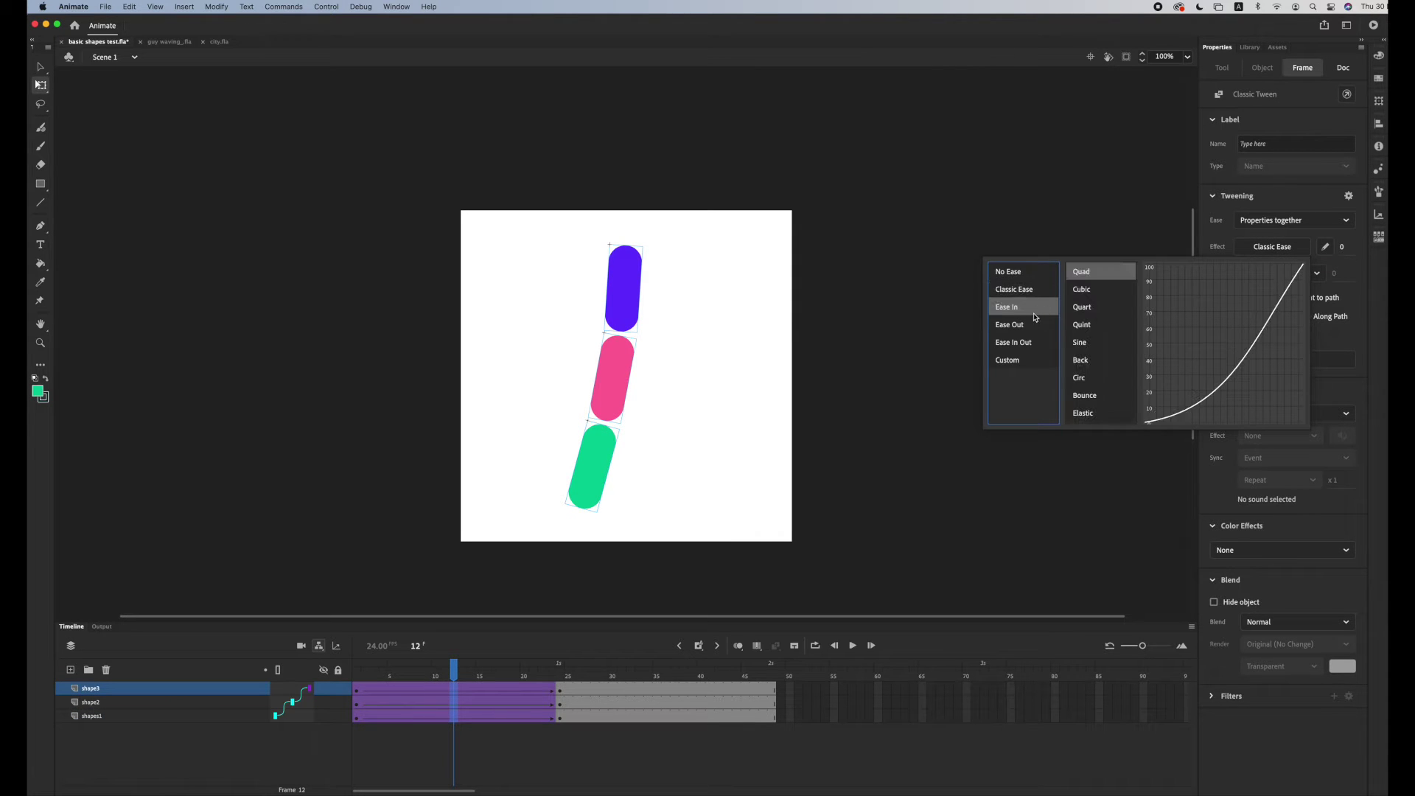
{"action": "double_click", "coordinate": [1097, 298]}
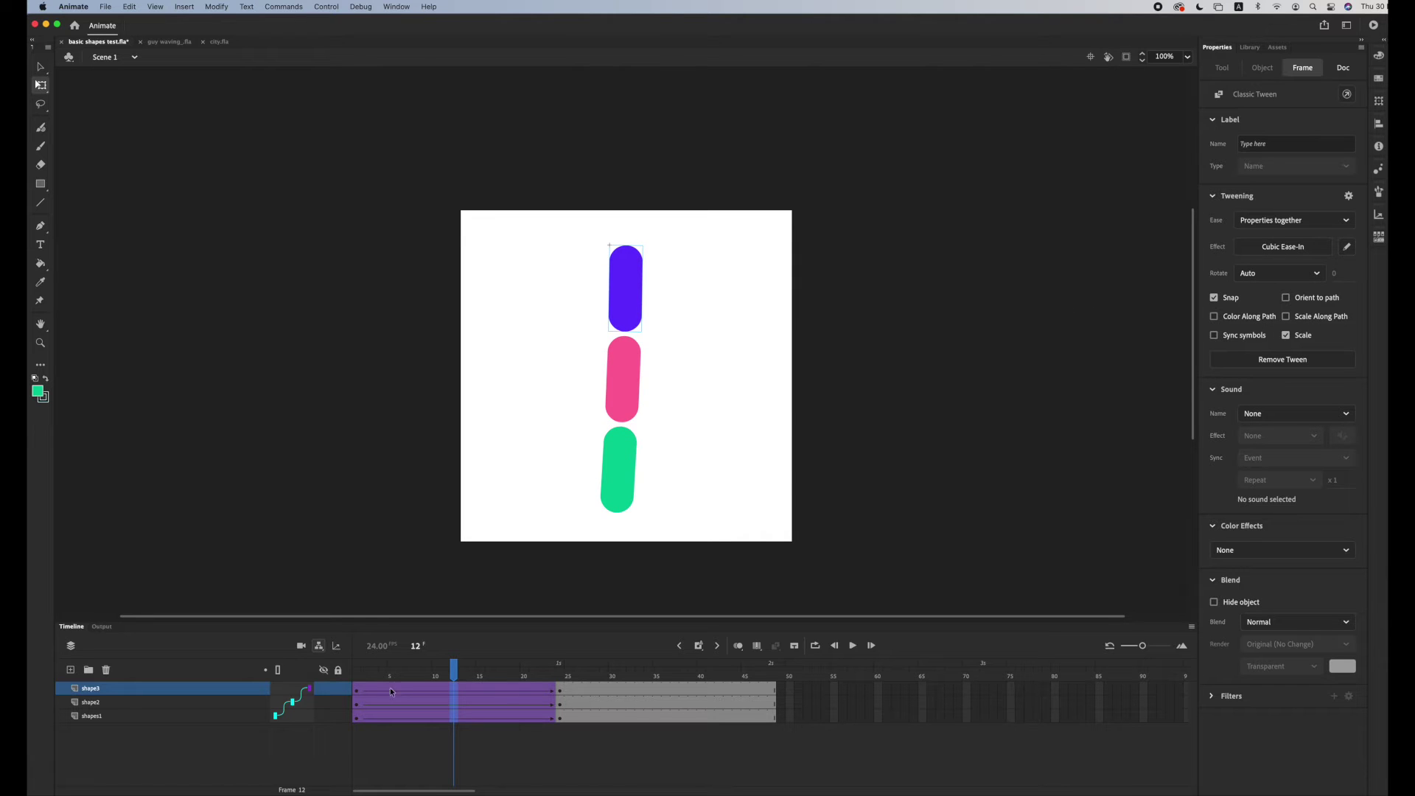
At frame 1, test-scale the purple pill, undo it, and drag it so its children follow
{"action": "left_click", "coordinate": [357, 676]}
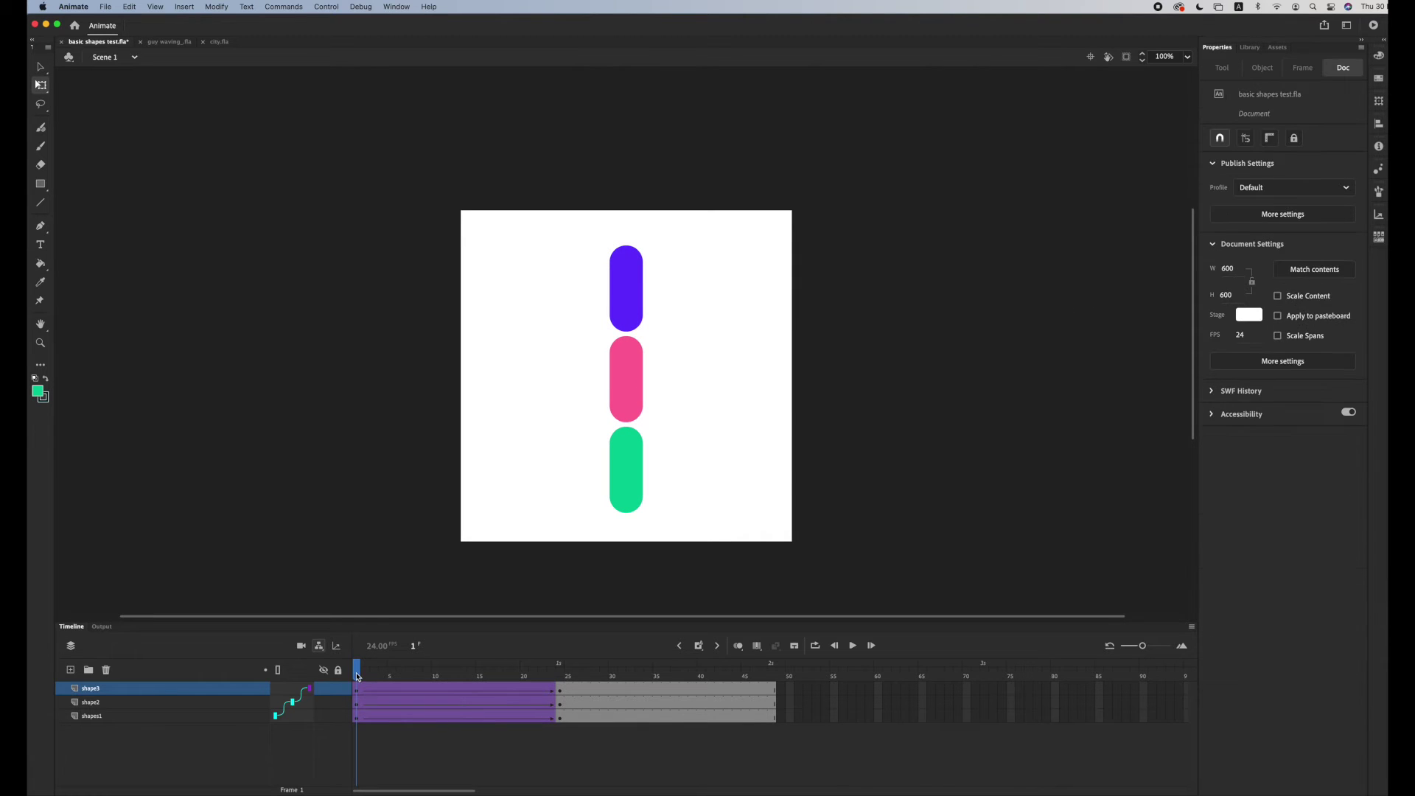
{"action": "left_click", "coordinate": [639, 280]}
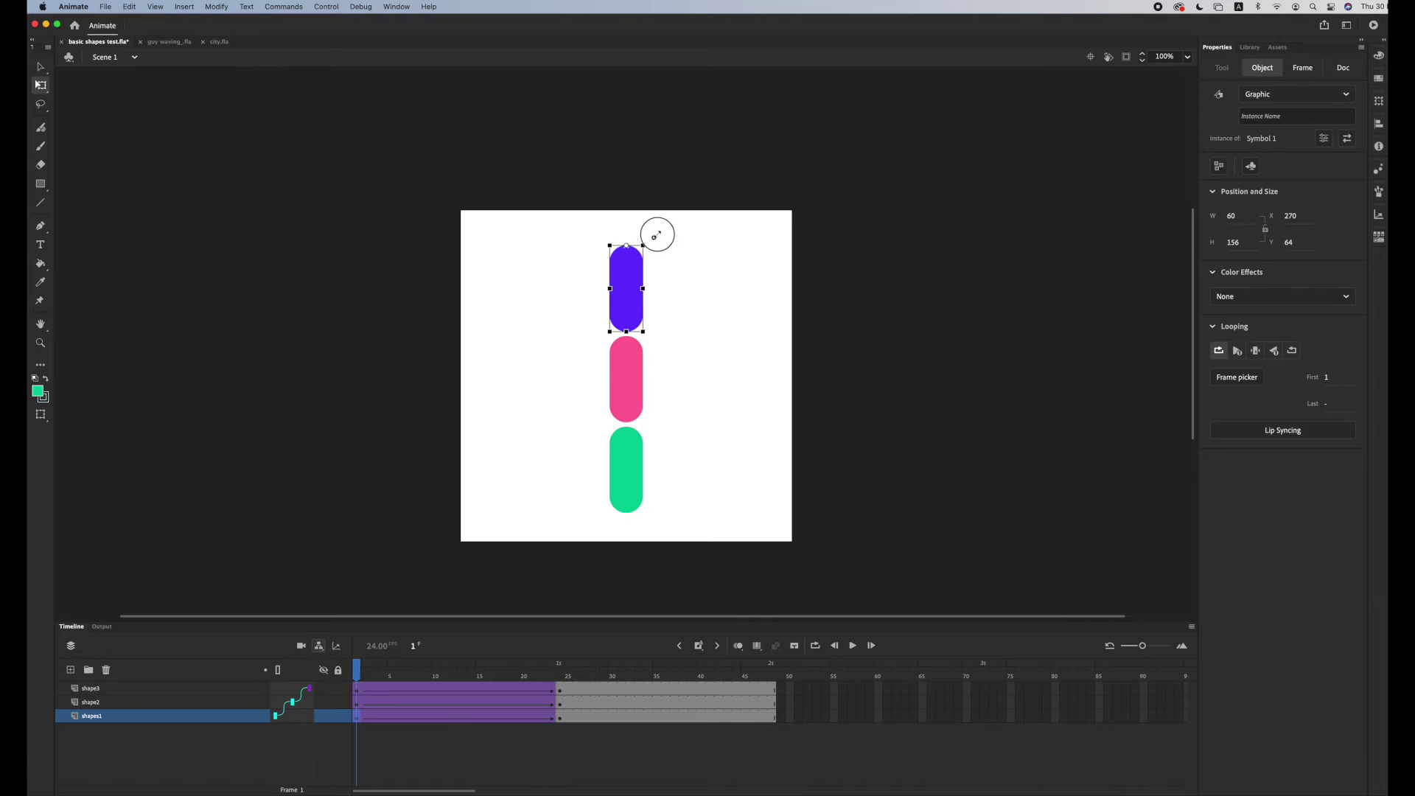
{"action": "mouse_move", "coordinate": [645, 246]}
{"action": "left_mouse_down"}
{"action": "mouse_move", "coordinate": [667, 220]}
{"action": "mouse_move", "coordinate": [622, 251]}
{"action": "mouse_move", "coordinate": [662, 246]}
{"action": "mouse_move", "coordinate": [632, 247]}
{"action": "left_mouse_up"}
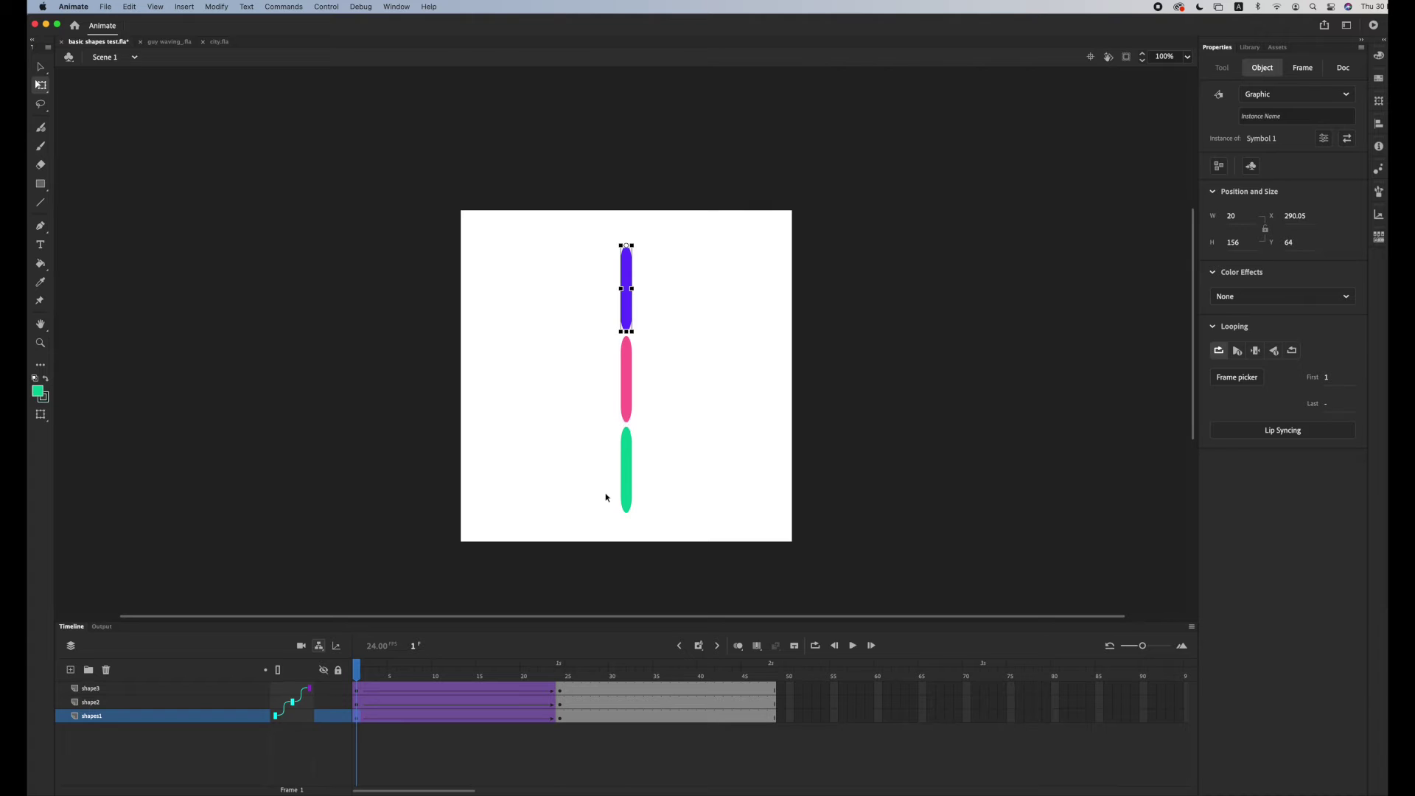
{"action": "key", "text": "cmd+z"}
{"action": "left_click_drag", "start_coordinate": [629, 273], "coordinate": [597, 249]}
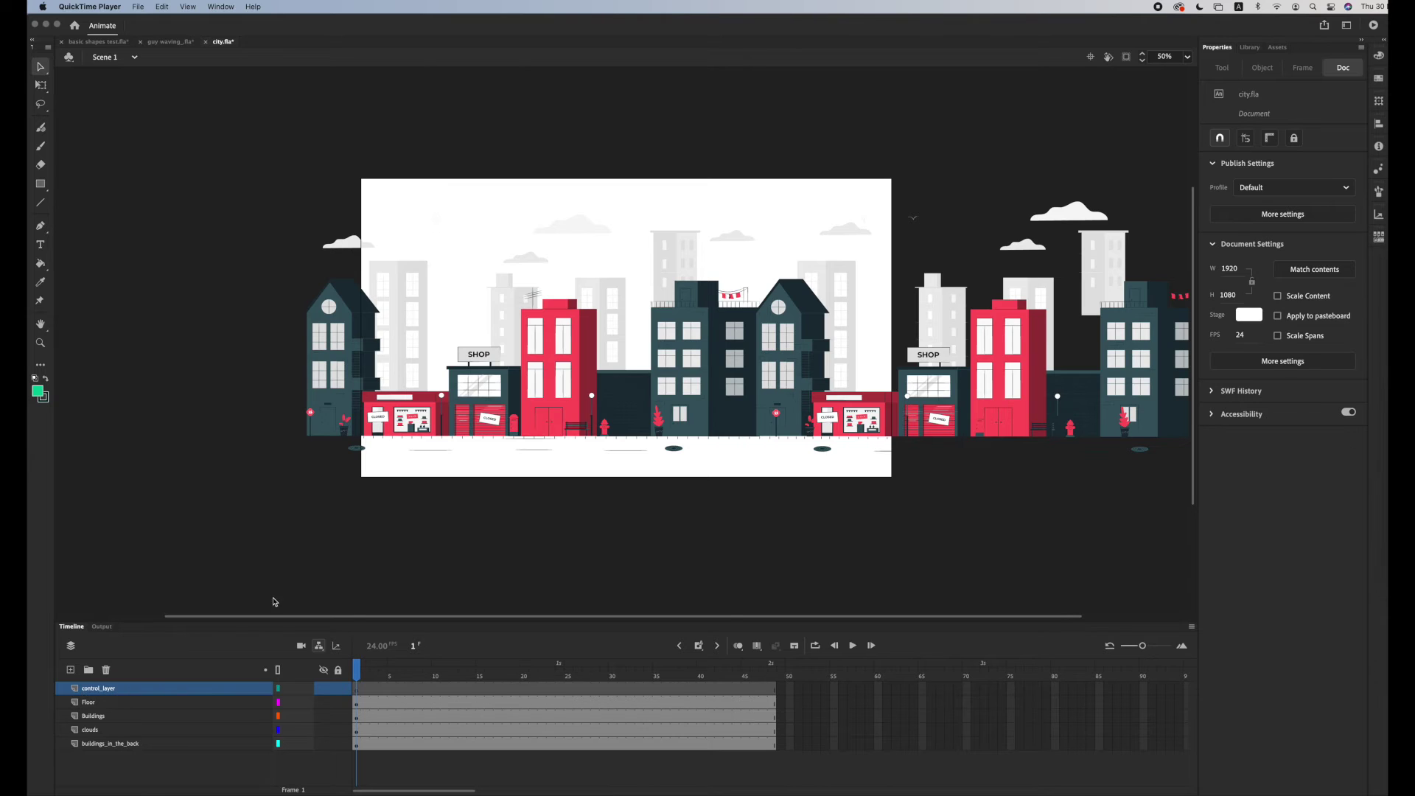
Draw a green square among the buildings on control_layer and select it
{"action": "left_click", "coordinate": [42, 183]}
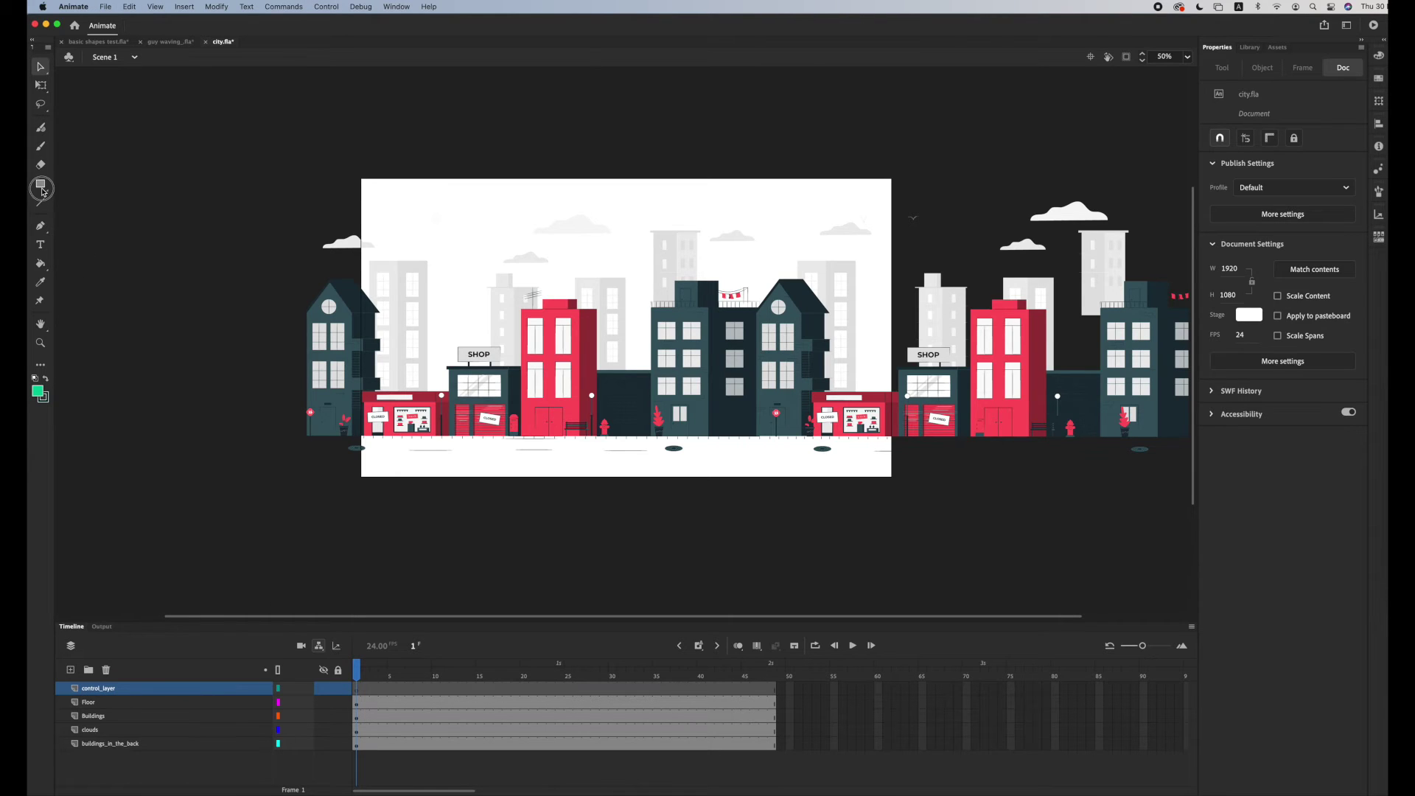
{"action": "left_click_drag", "start_coordinate": [598, 343], "coordinate": [632, 378]}
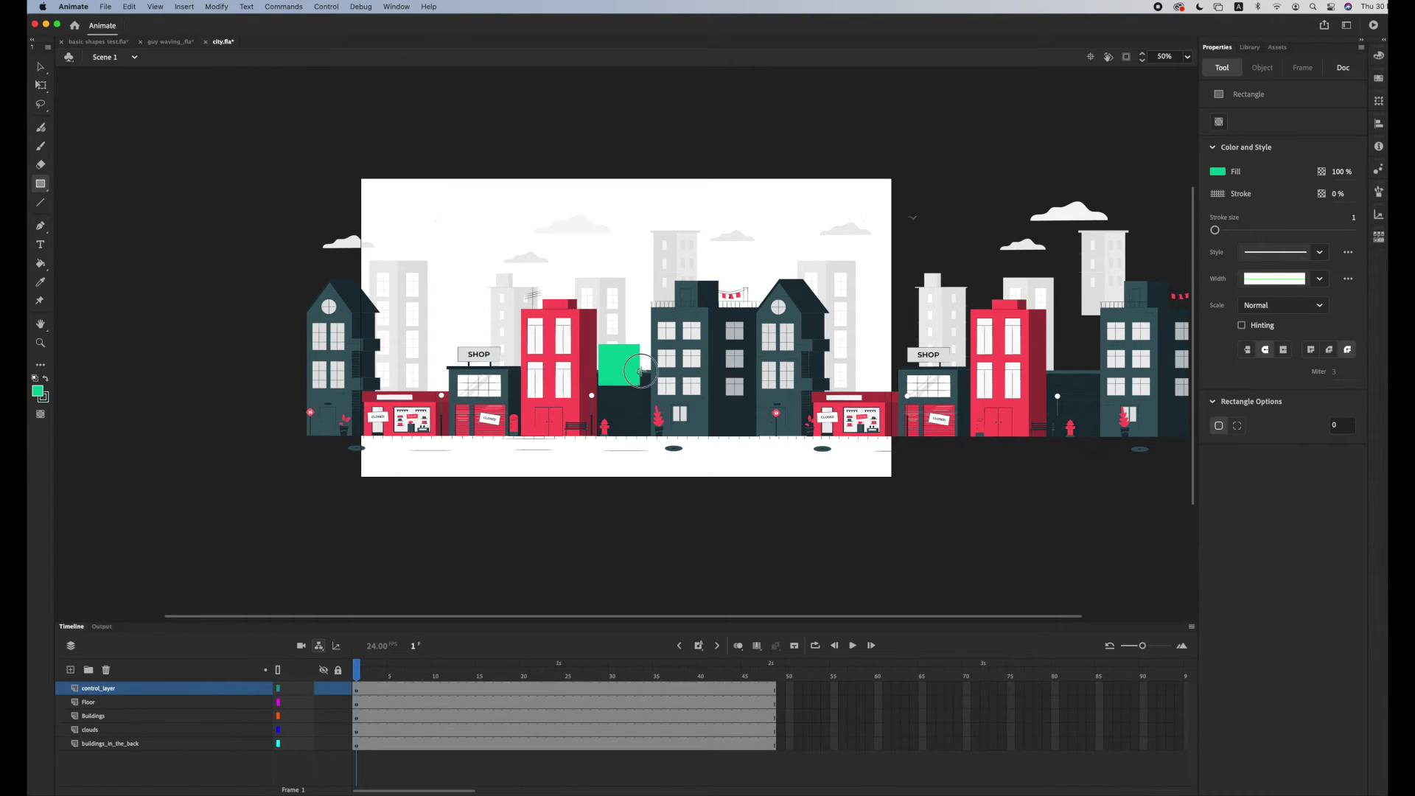
{"action": "left_click", "coordinate": [41, 67]}
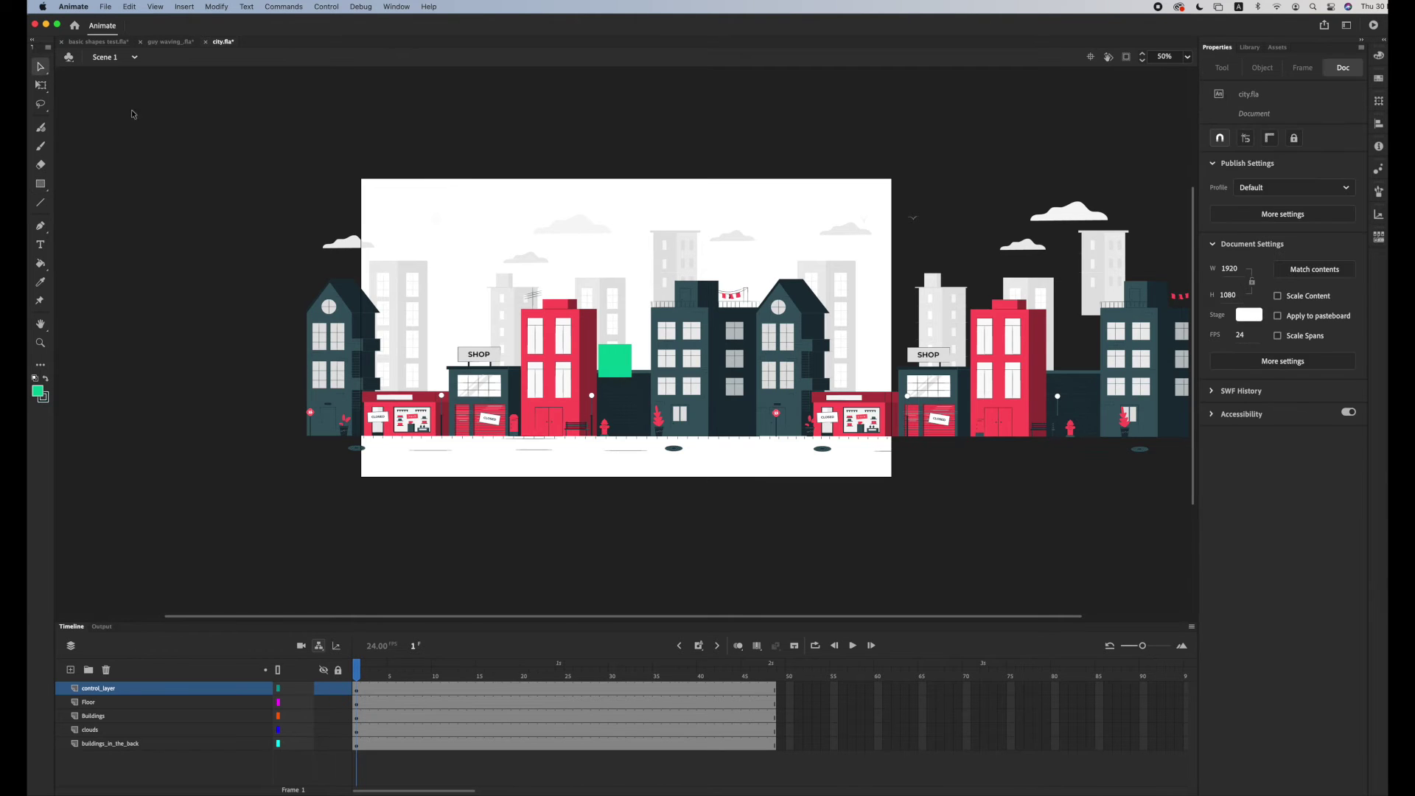
{"action": "left_click", "coordinate": [623, 370]}
Convert the square to a graphic symbol named null_
{"action": "right_click", "coordinate": [624, 360]}
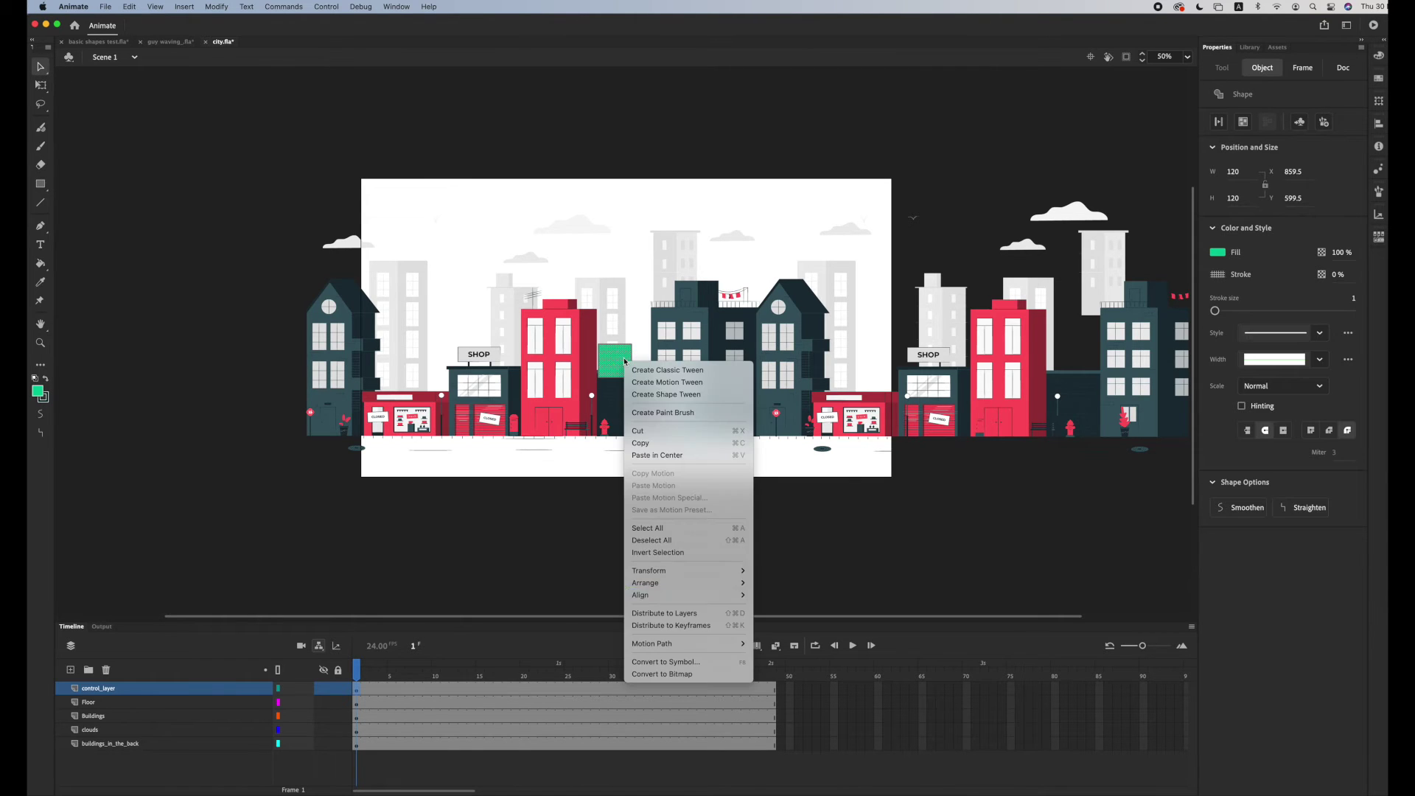
{"action": "left_click", "coordinate": [741, 661]}
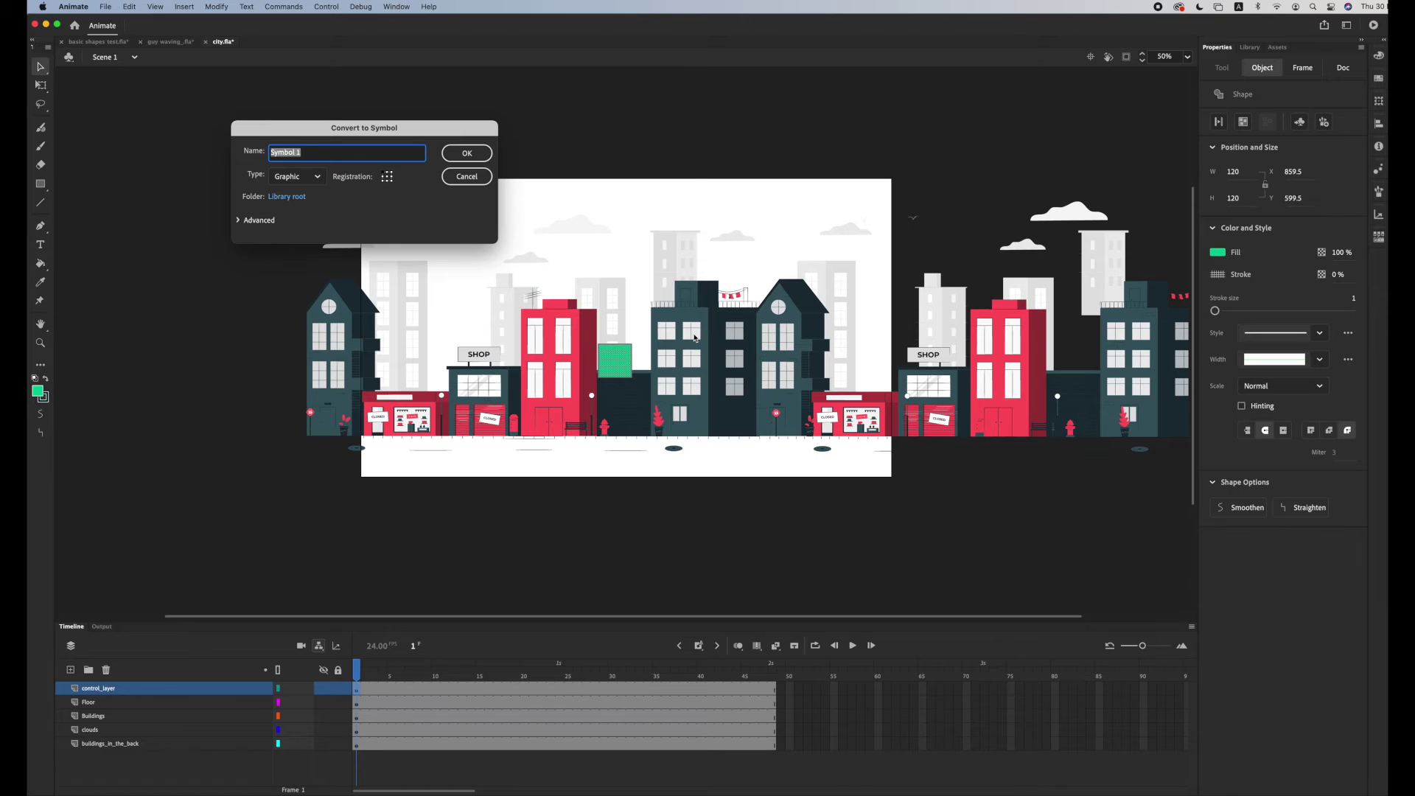
{"action": "type", "text": "null_"}
{"action": "left_click", "coordinate": [467, 153]}
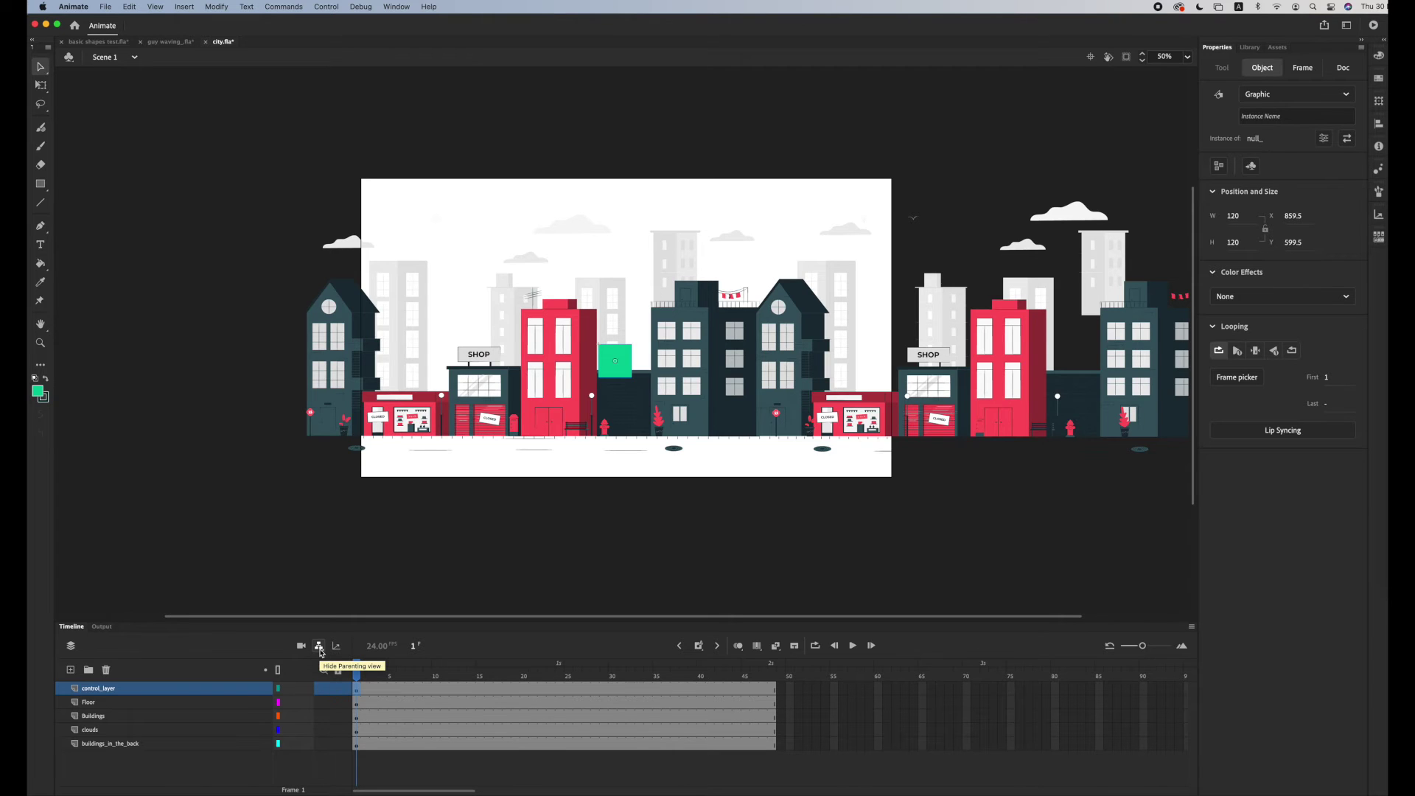
Parent floor, Buildings and the other scene layers to control_layer, then drag null_ left to move the city
{"action": "left_click", "coordinate": [298, 706]}
{"action": "mouse_move", "coordinate": [299, 710]}
{"action": "left_mouse_down"}
{"action": "mouse_move", "coordinate": [290, 695]}
{"action": "mouse_move", "coordinate": [289, 711]}
{"action": "mouse_move", "coordinate": [316, 688]}
{"action": "mouse_move", "coordinate": [289, 693]}
{"action": "left_mouse_up"}
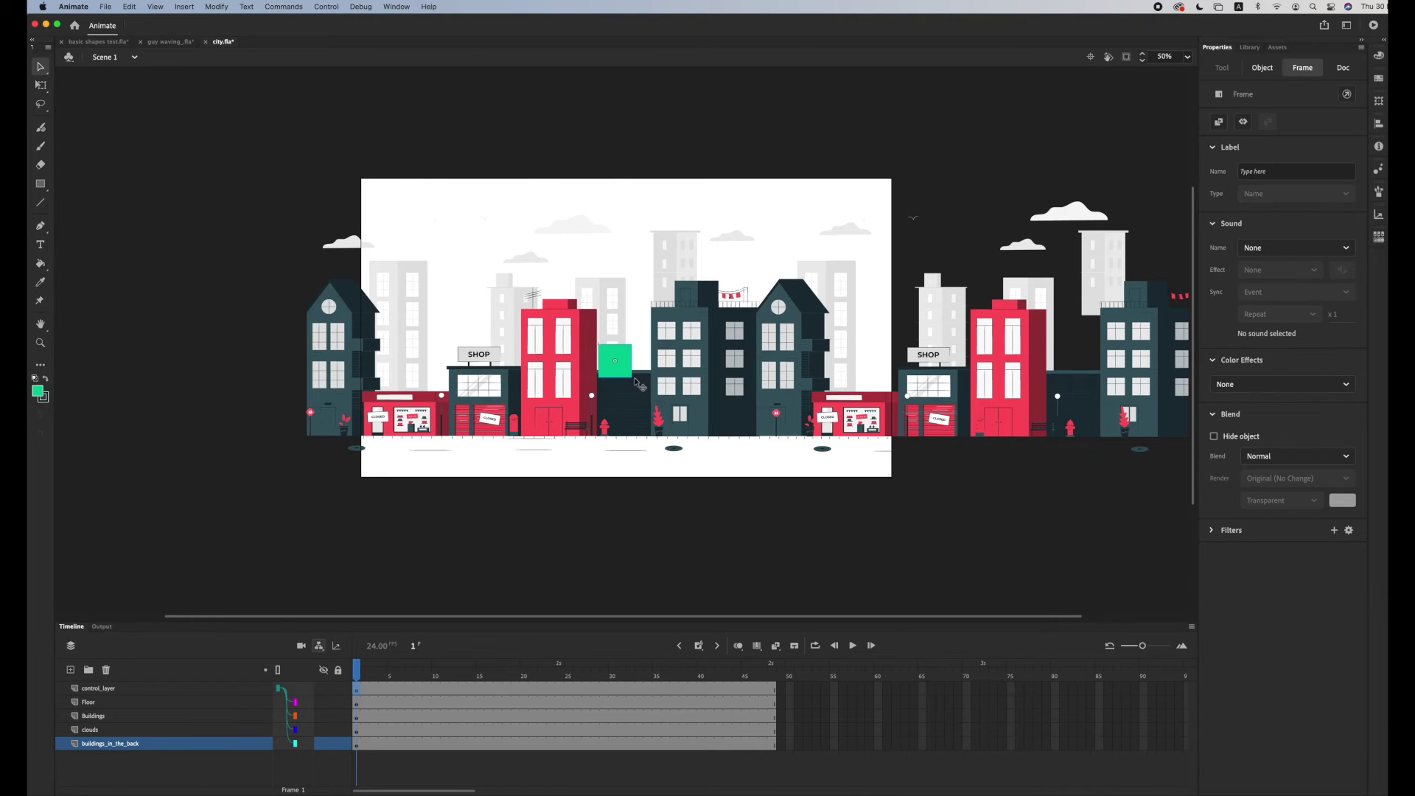
{"action": "left_click_drag", "start_coordinate": [615, 361], "coordinate": [425, 367]}
Undo the earlier control-square move to restore the city, then clear the frame selection
{"action": "key", "text": "super+z"}
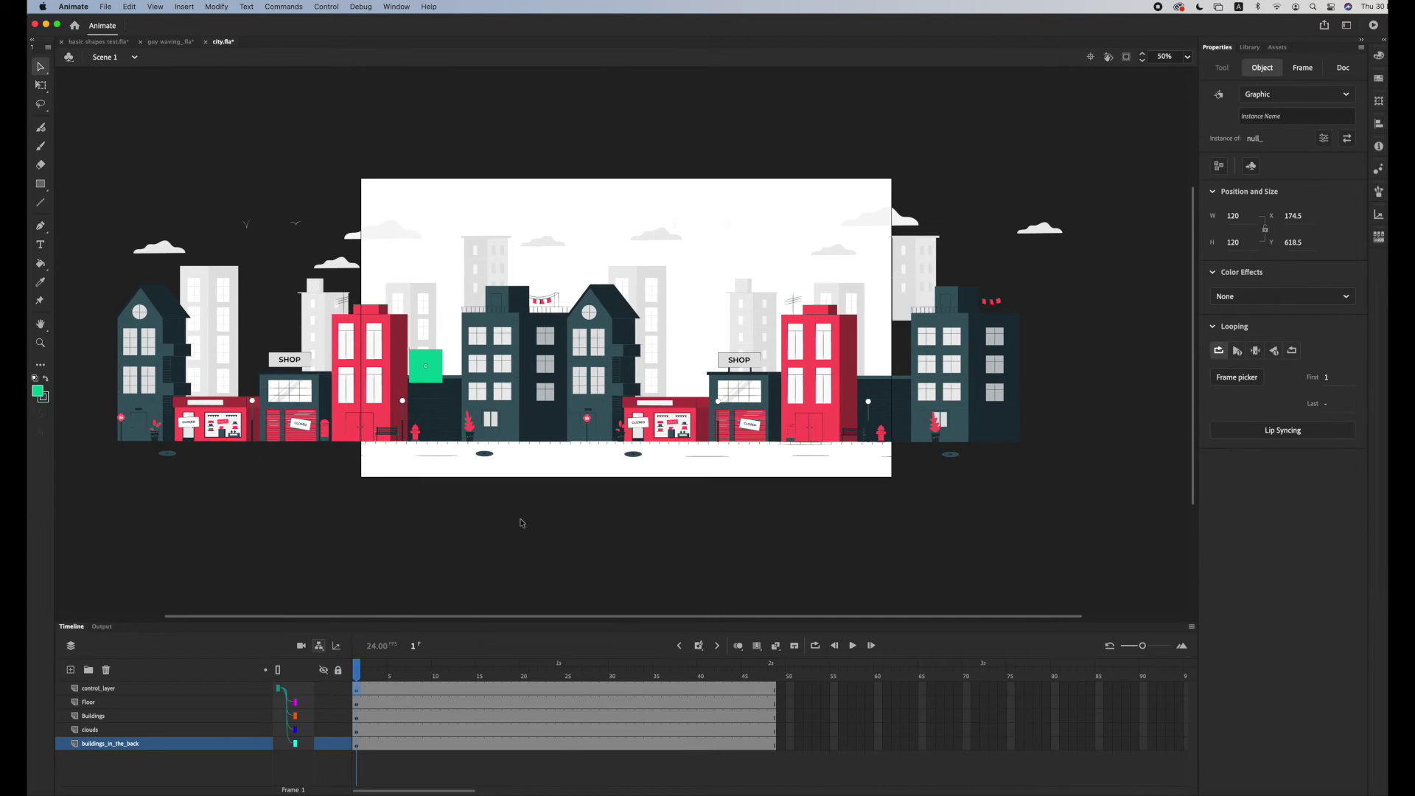
{"action": "key", "text": "super+z"}
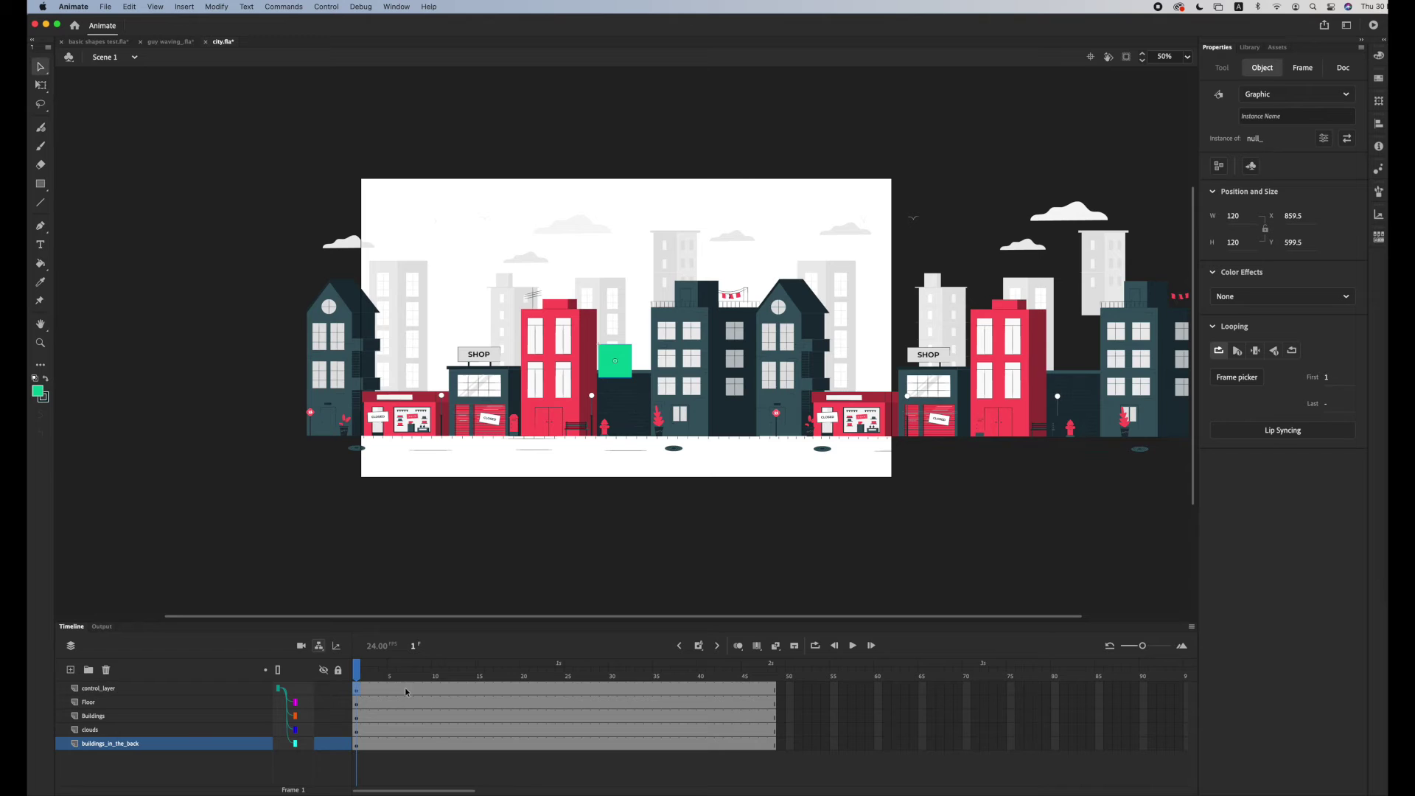
{"action": "left_click_drag", "start_coordinate": [446, 750], "coordinate": [445, 689]}
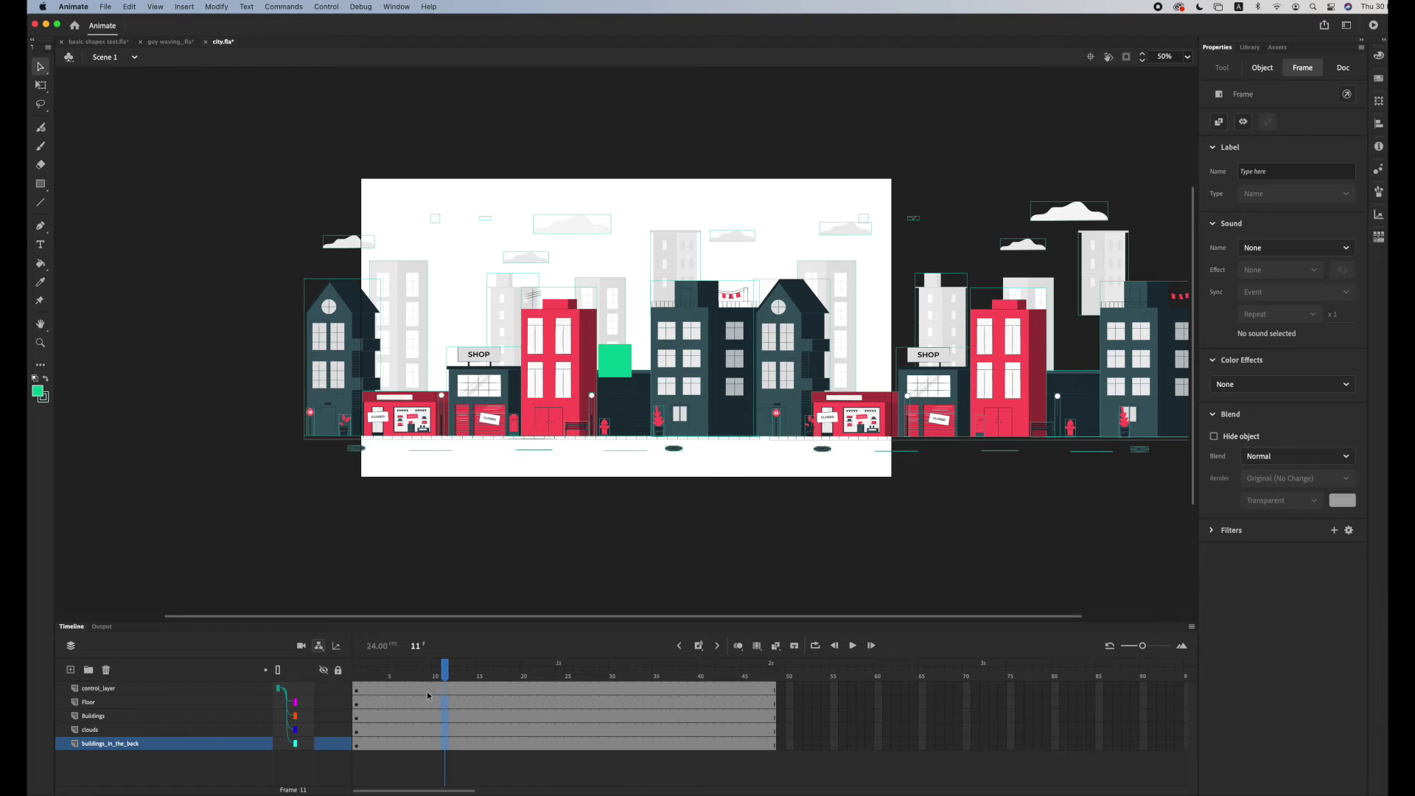
{"action": "left_click", "coordinate": [101, 689]}
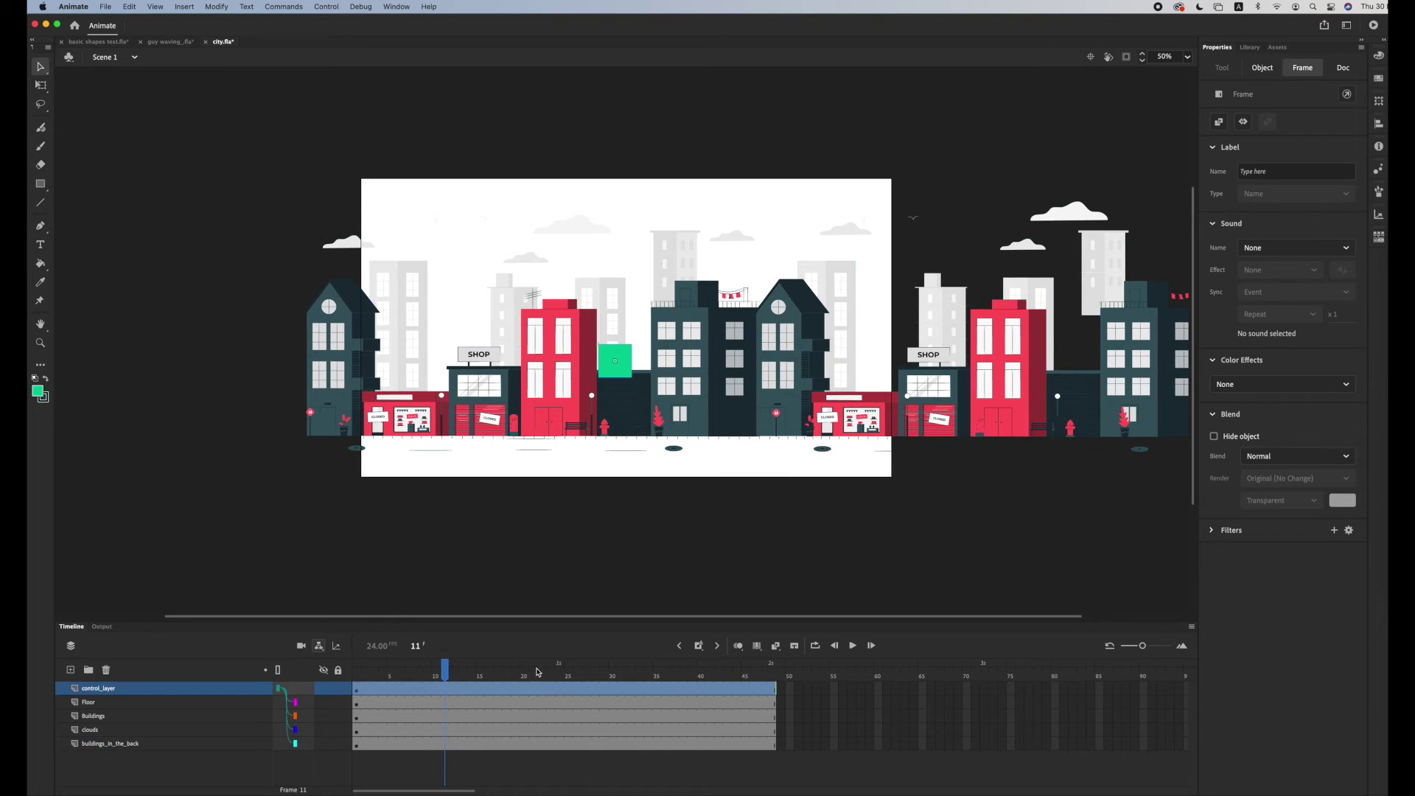
{"action": "left_click", "coordinate": [590, 520]}
Drag the green control square left on stage so the parented city slides with it
{"action": "left_click", "coordinate": [617, 371]}
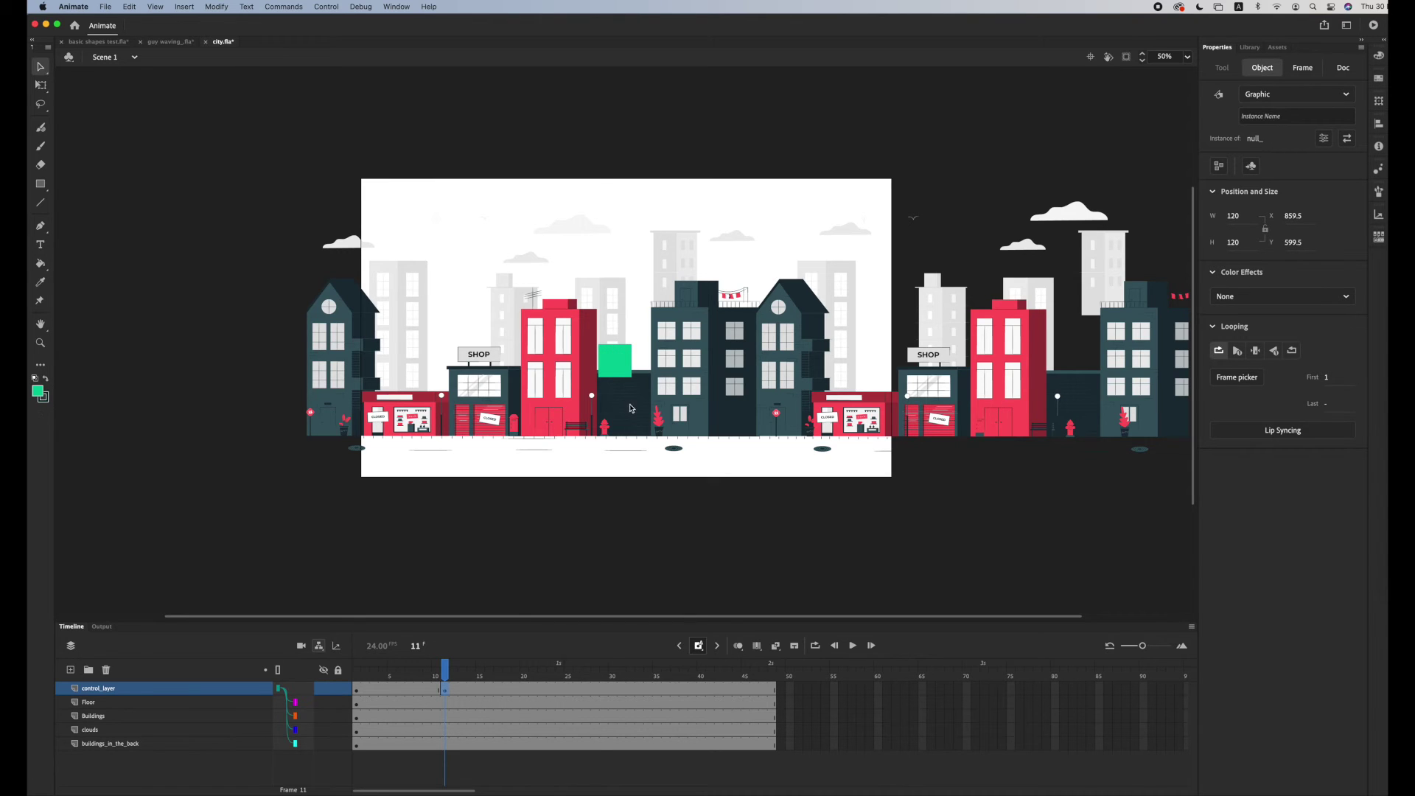
{"action": "left_click", "coordinate": [618, 371]}
{"action": "left_click_drag", "start_coordinate": [618, 371], "coordinate": [412, 372]}
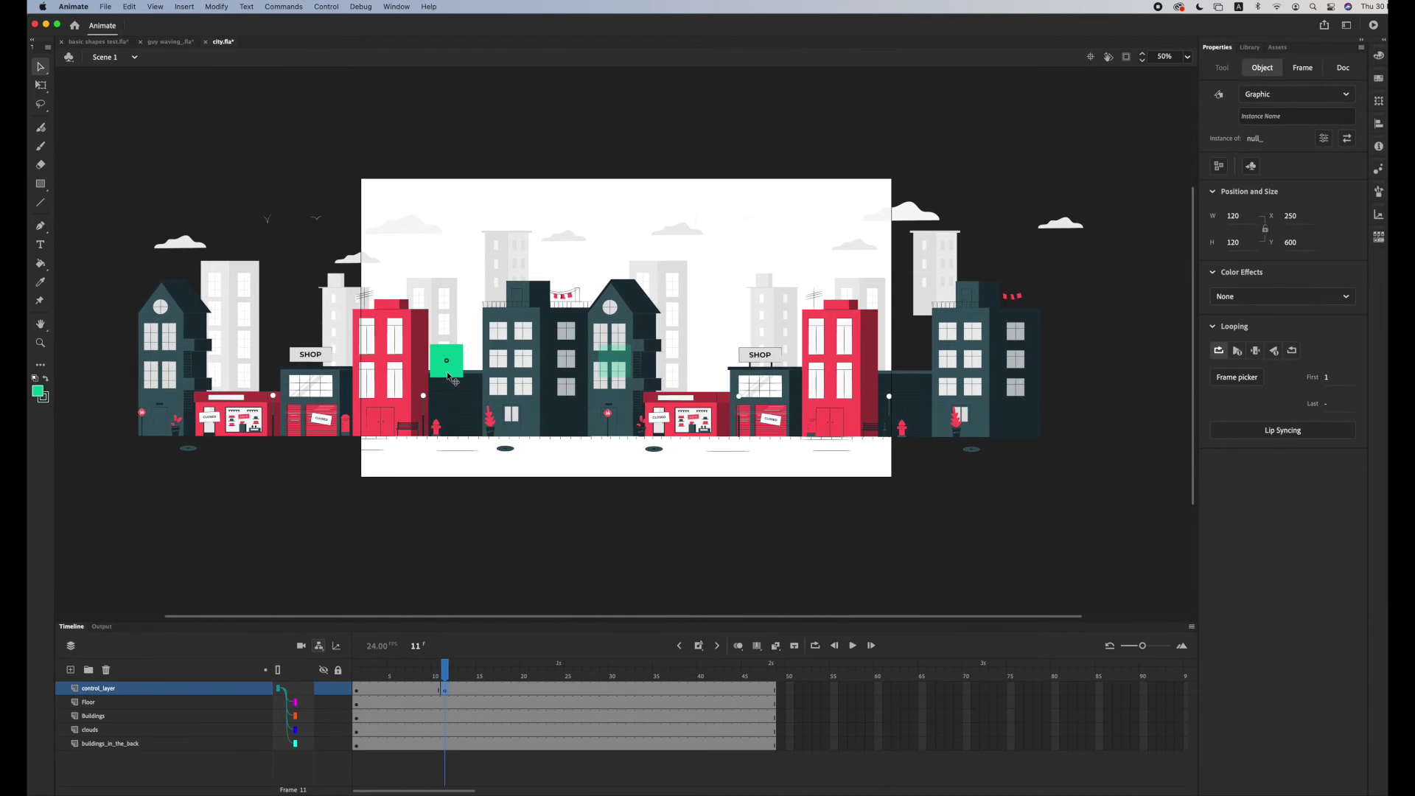
Create a classic tween on control_layer and stretch it out to frame 48
{"action": "left_click", "coordinate": [392, 689]}
{"action": "right_click", "coordinate": [395, 688]}
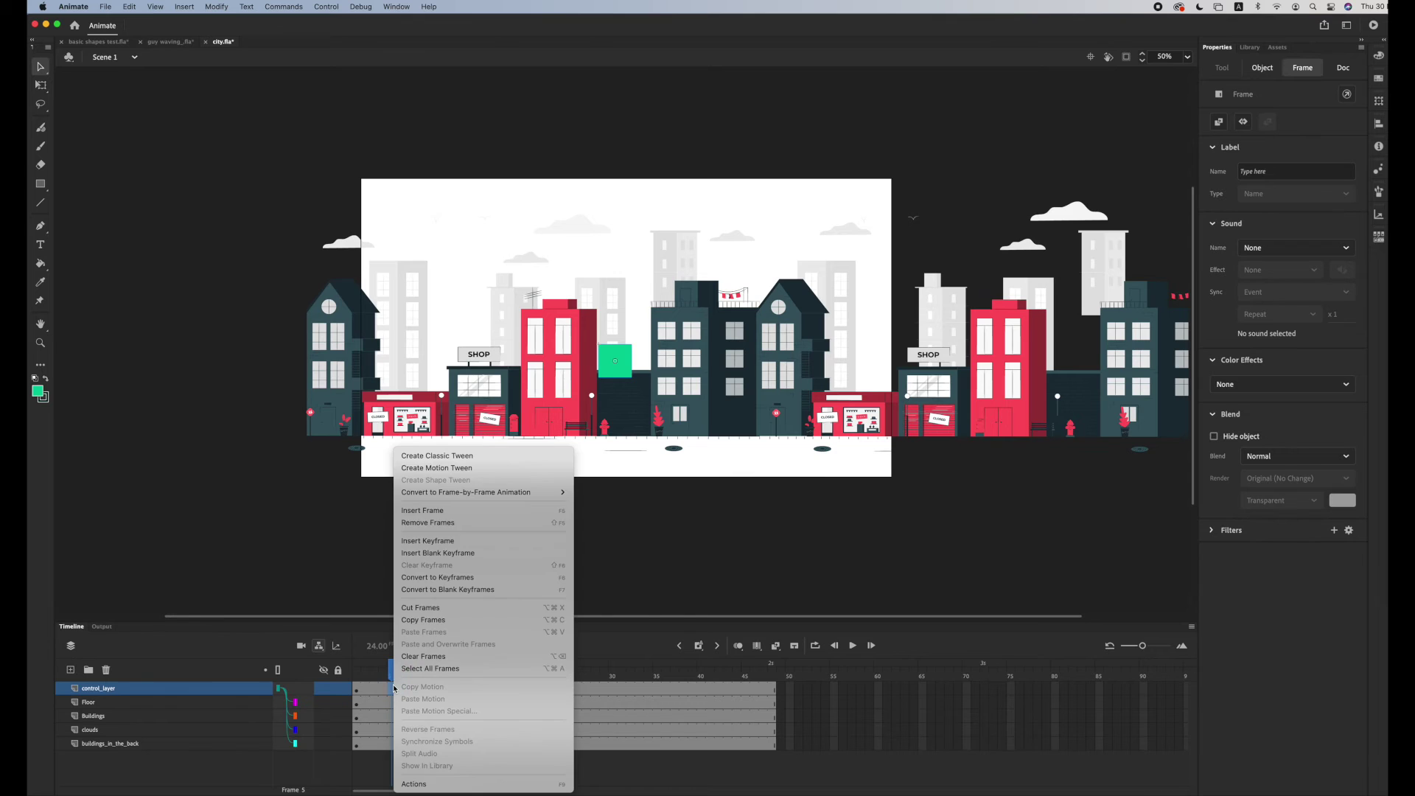
{"action": "key", "text": "Escape"}
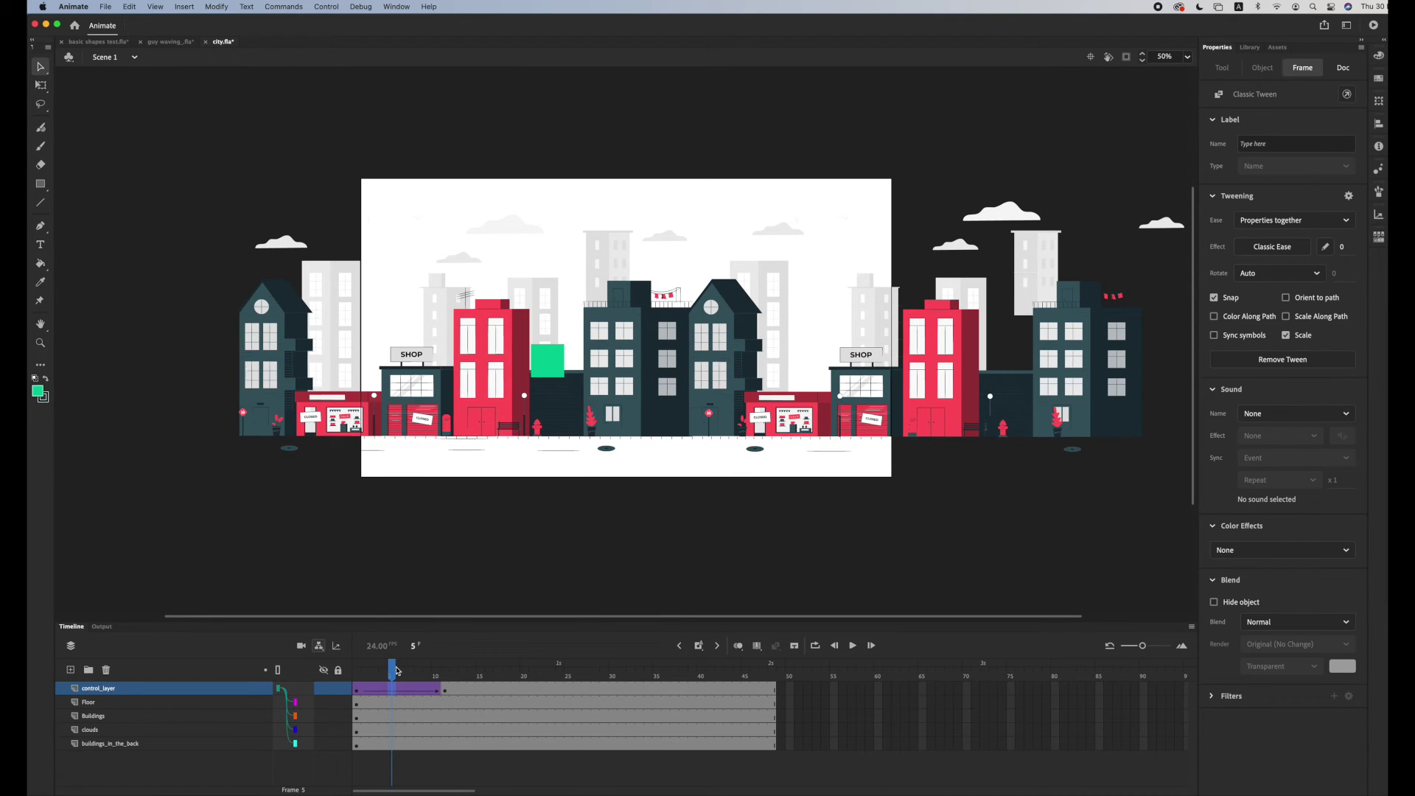
{"action": "left_click_drag", "start_coordinate": [391, 668], "coordinate": [770, 689]}
{"action": "left_click", "coordinate": [445, 689]}
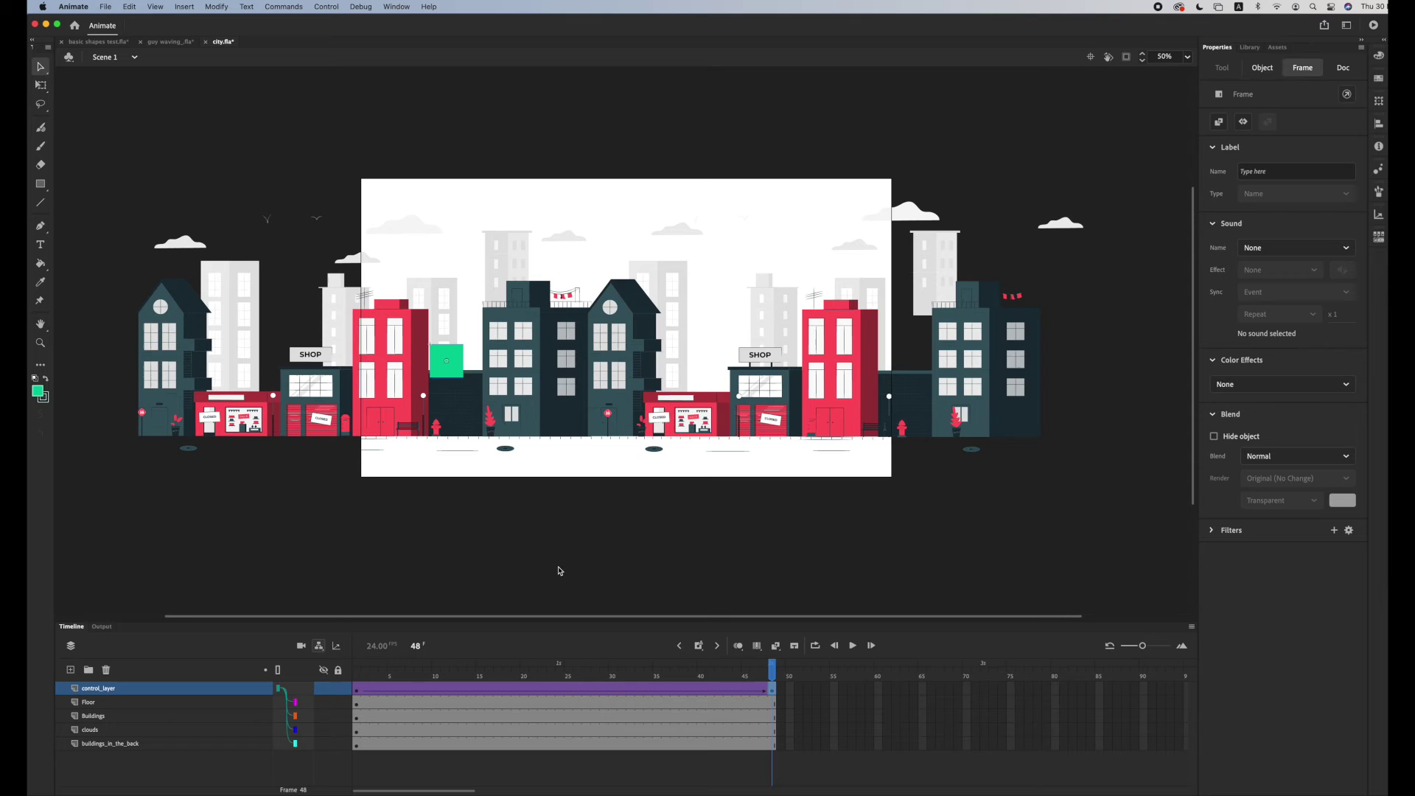
{"action": "left_click", "coordinate": [447, 365]}
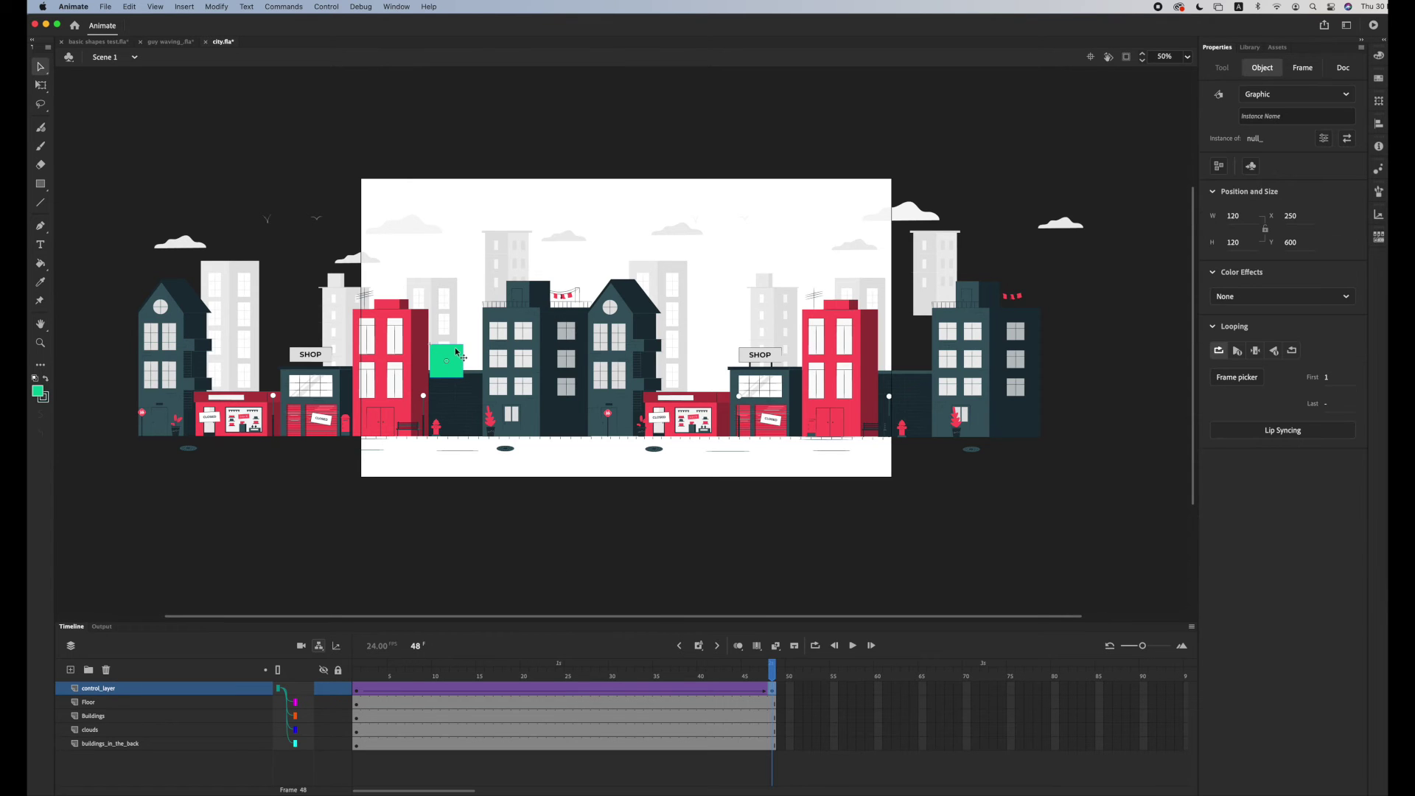
Inside the null_ symbol, set the square's fill alpha to 0 so it becomes invisible
{"action": "double_click", "coordinate": [457, 354]}
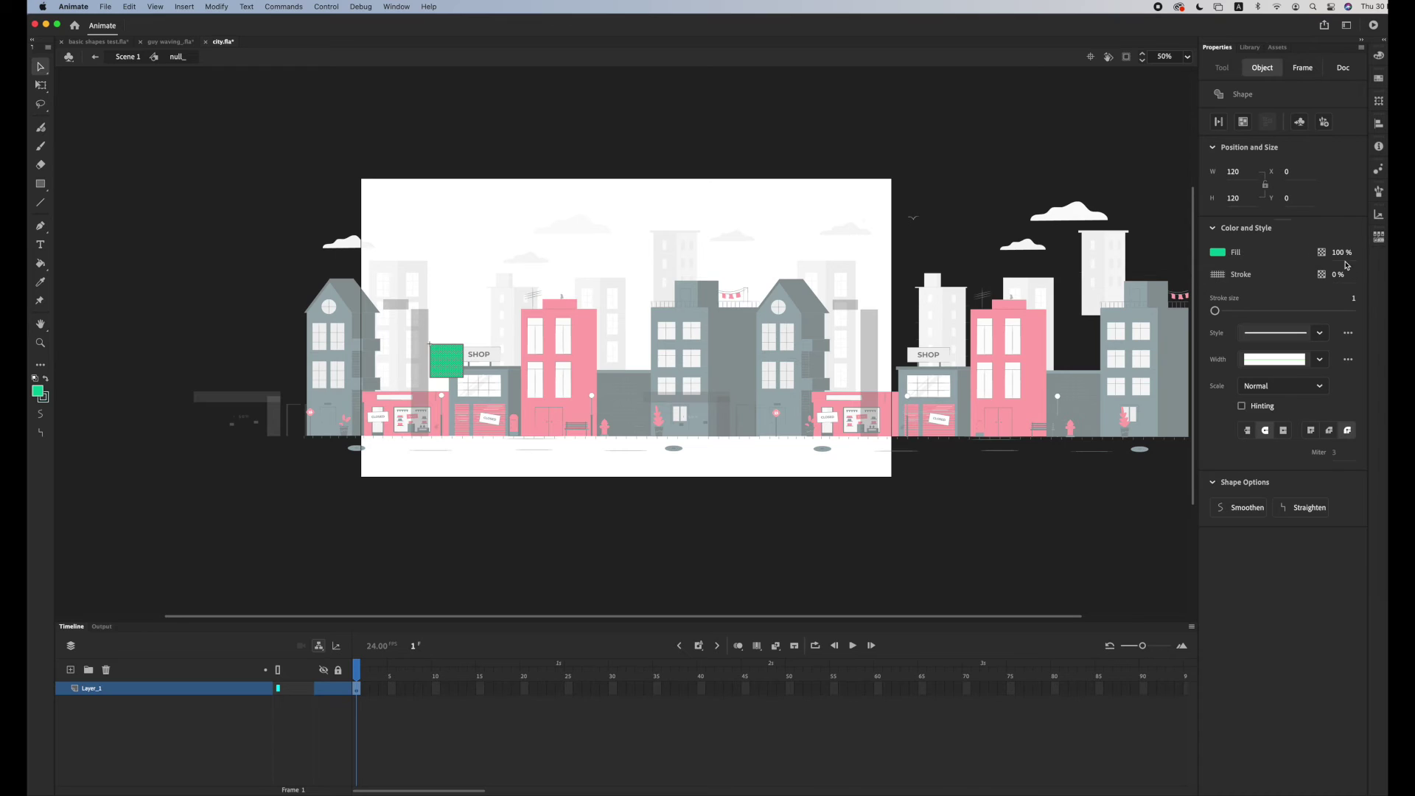
{"action": "type", "text": "0"}
{"action": "key", "text": "Return"}
{"action": "left_click", "coordinate": [658, 523]}
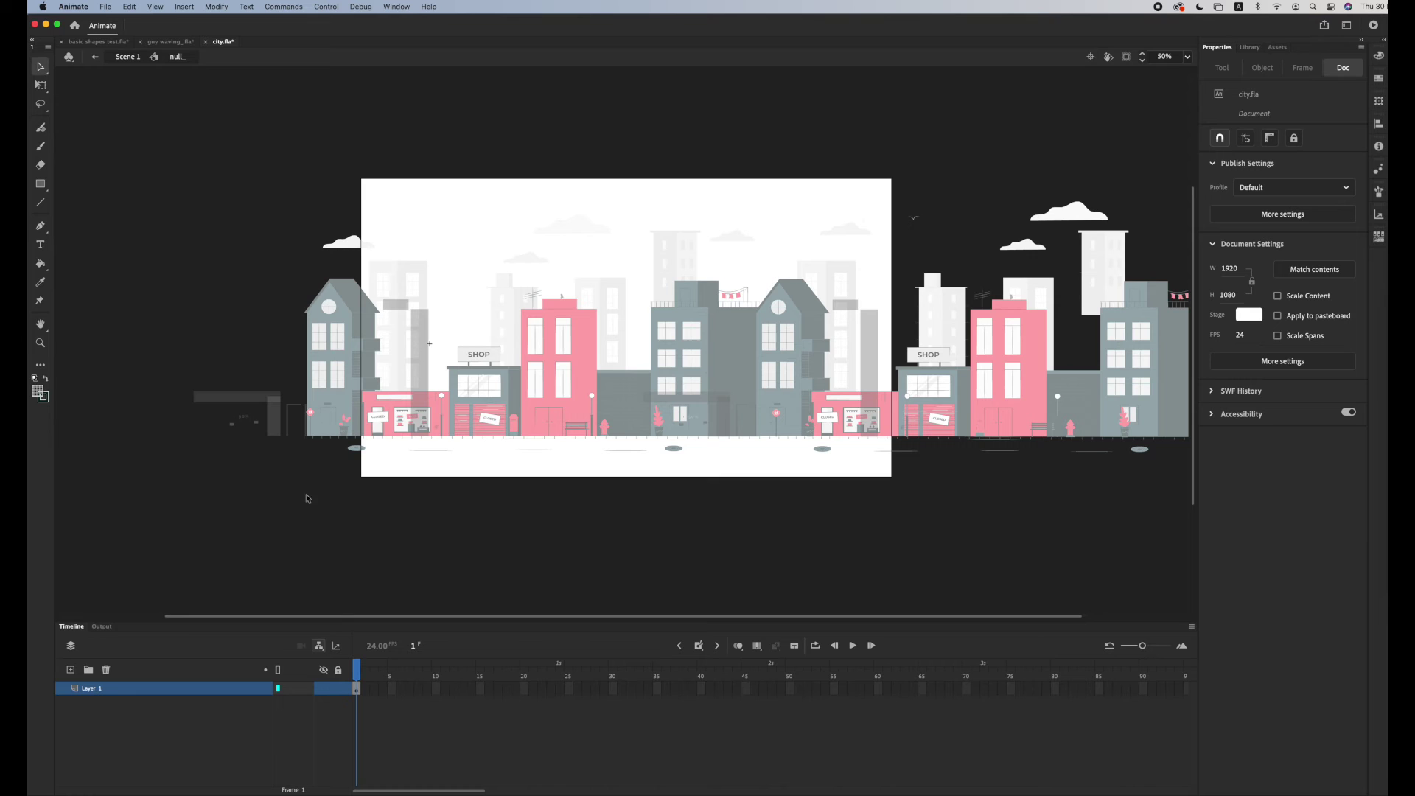
Return to the main scene and scrub frames 1–48 to preview the city sliding, then rewind
{"action": "left_click", "coordinate": [126, 58]}
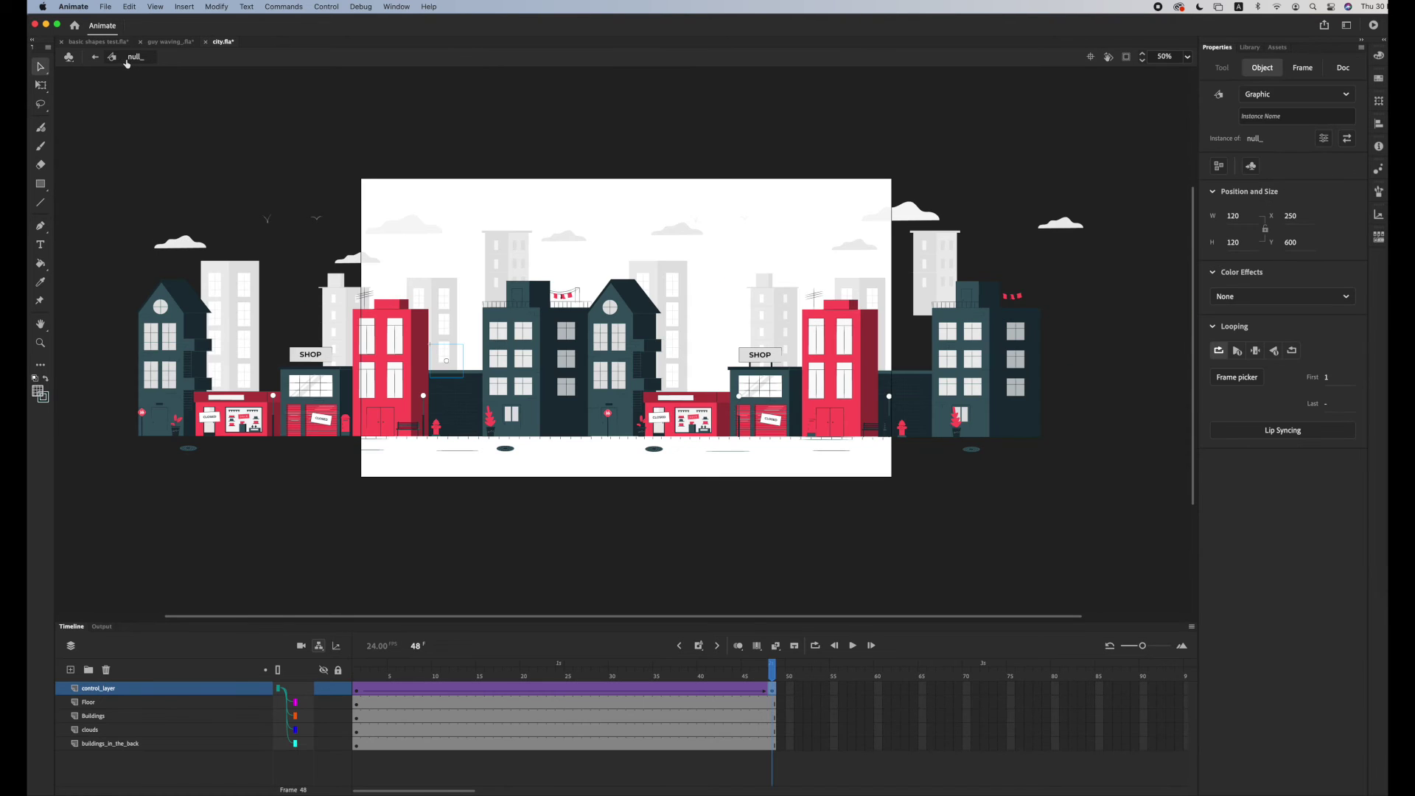
{"action": "left_click_drag", "start_coordinate": [777, 672], "coordinate": [692, 663]}
{"action": "left_click", "coordinate": [246, 512]}
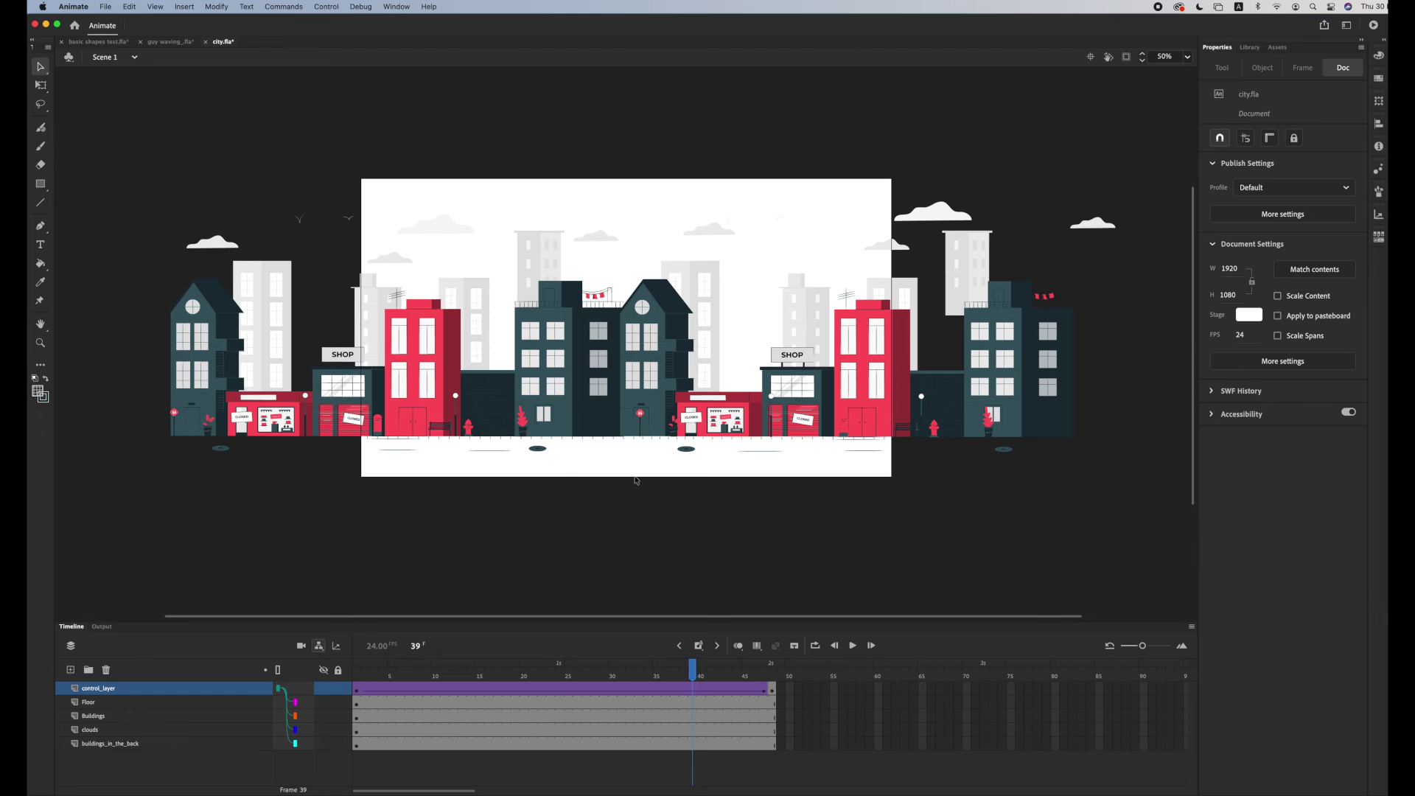
{"action": "left_click_drag", "start_coordinate": [393, 674], "coordinate": [763, 656]}
{"action": "left_click_drag", "start_coordinate": [678, 663], "coordinate": [235, 677]}
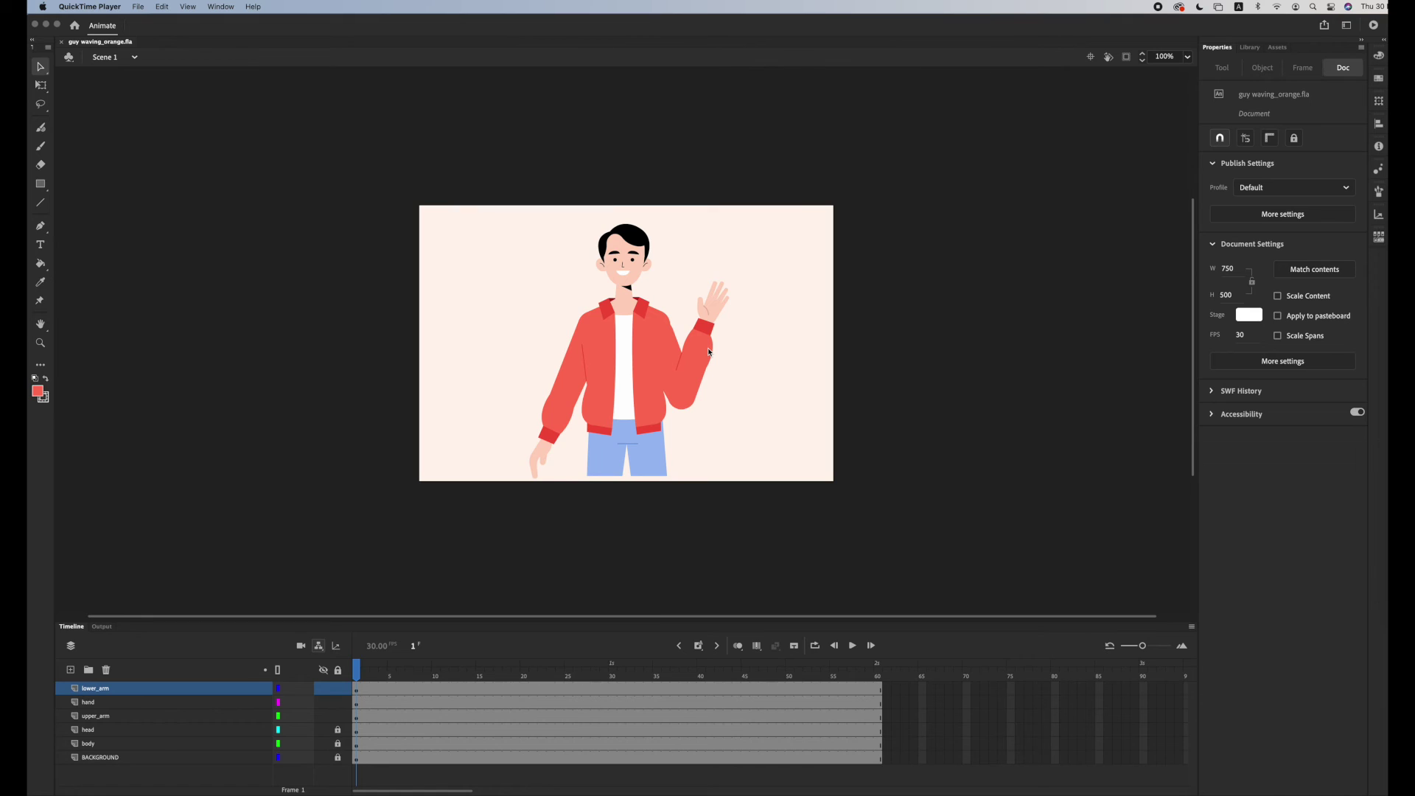
Check the separate hand, lower arm and upper arm instances on the character
{"action": "left_click", "coordinate": [723, 306]}
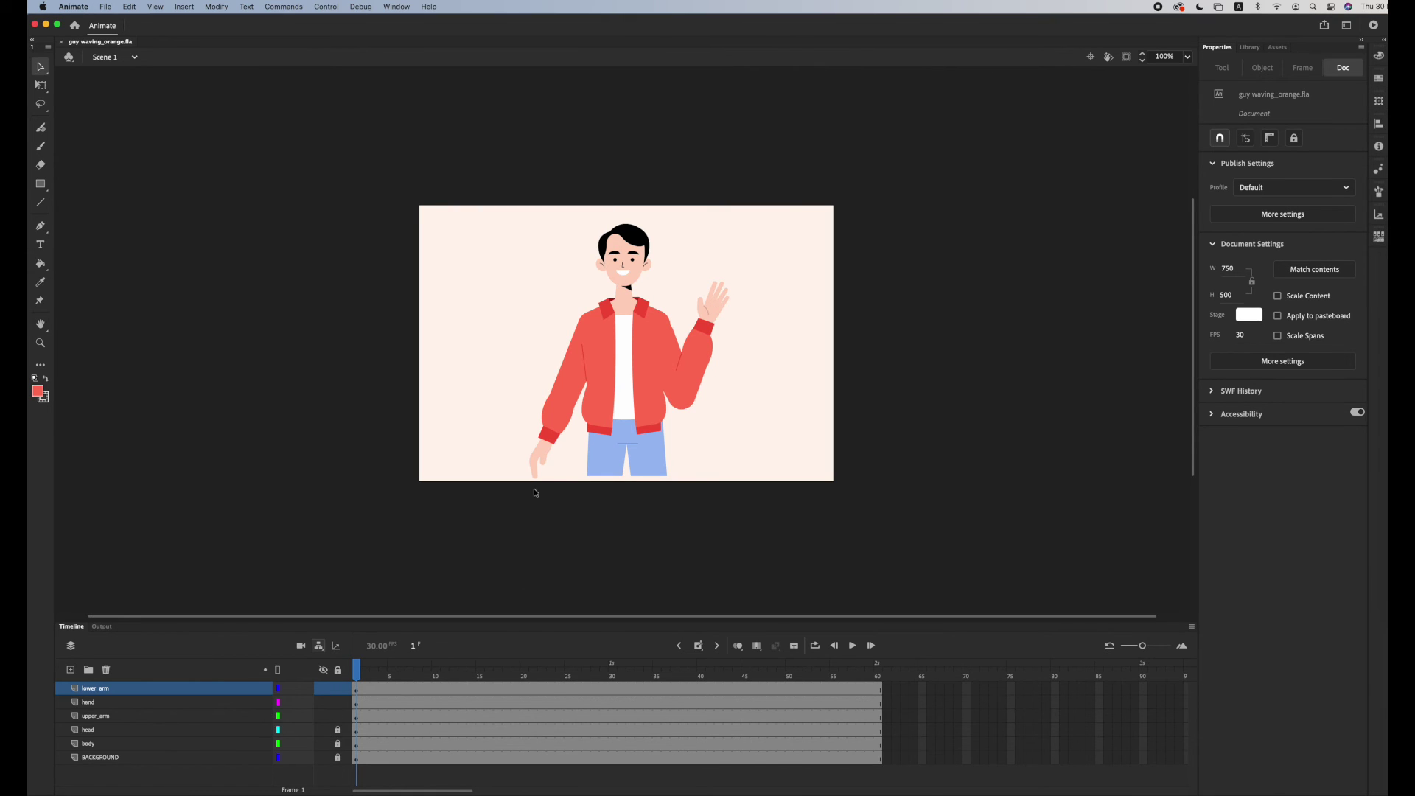
{"action": "left_click", "coordinate": [713, 320]}
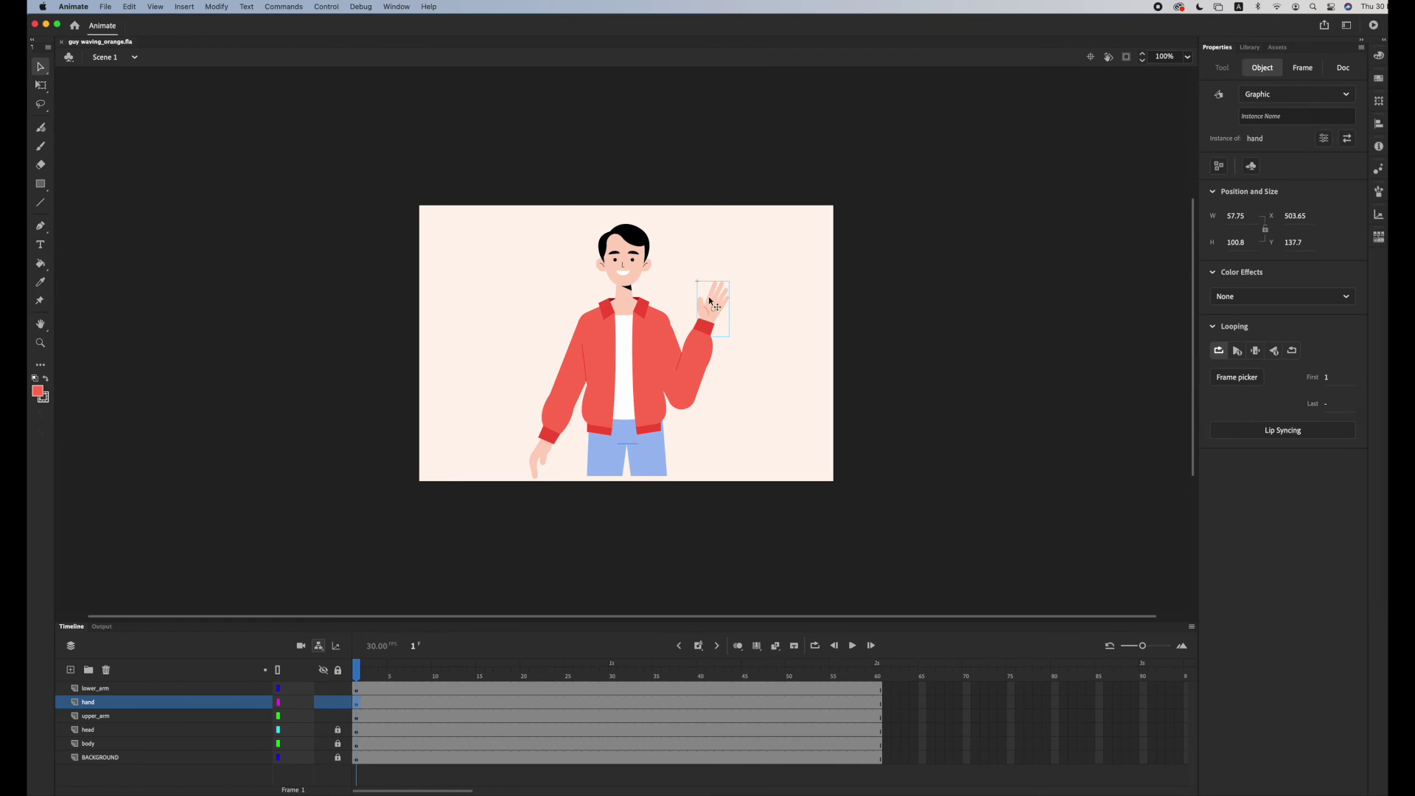
{"action": "left_click", "coordinate": [691, 368]}
{"action": "left_click", "coordinate": [662, 342]}
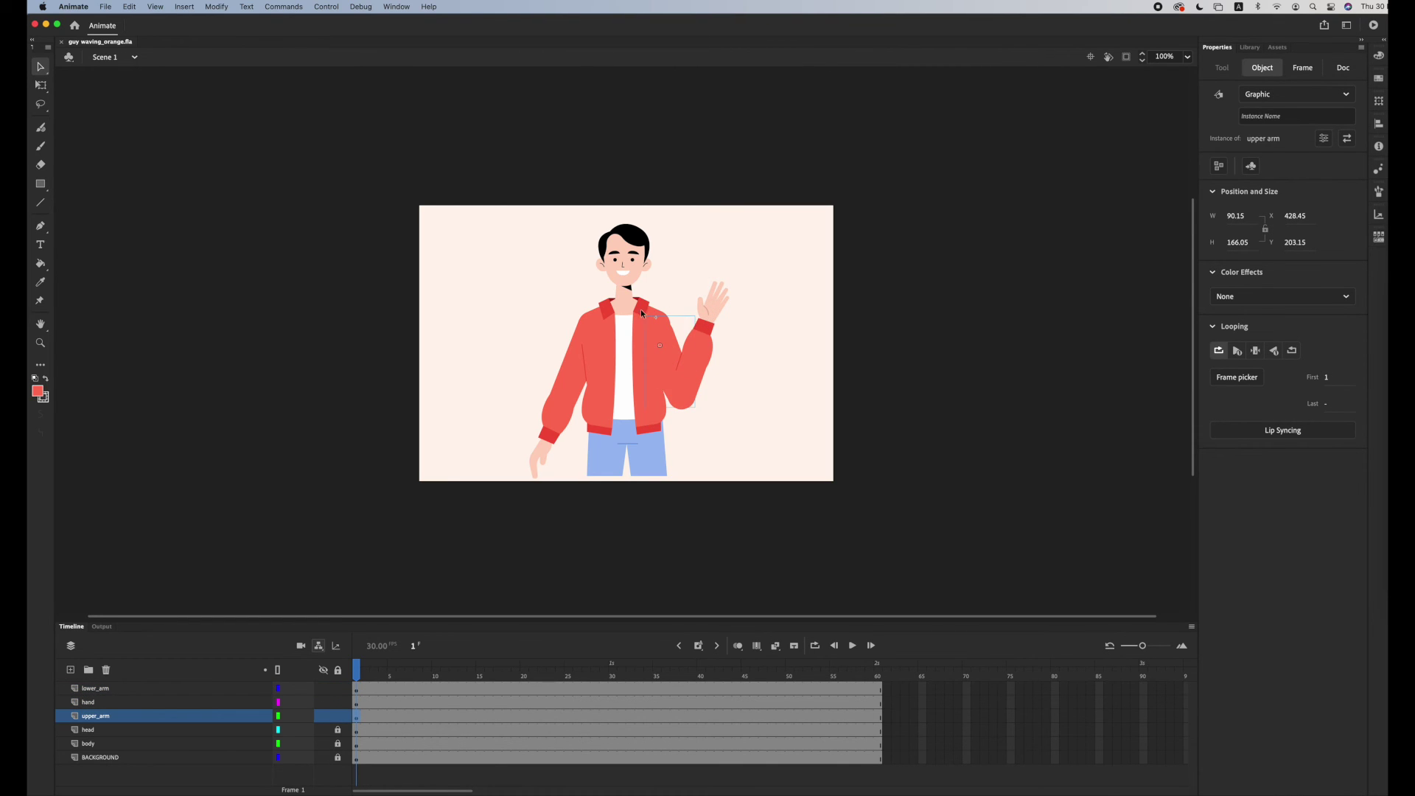
{"action": "left_click", "coordinate": [726, 312]}
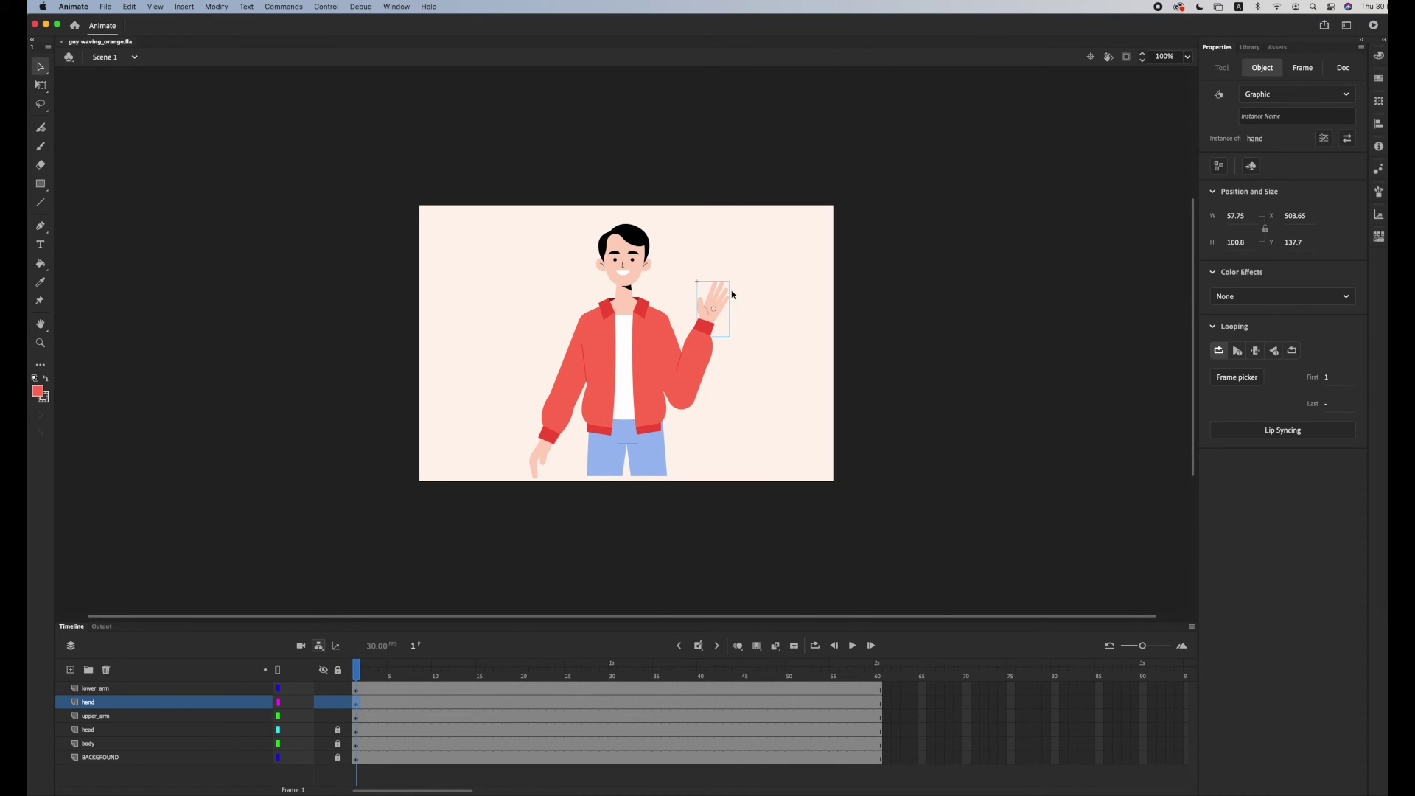
Using Free Transform, move the hand, lower arm and upper arm pivots to wrist, elbow and shoulder
{"action": "left_click", "coordinate": [40, 86]}
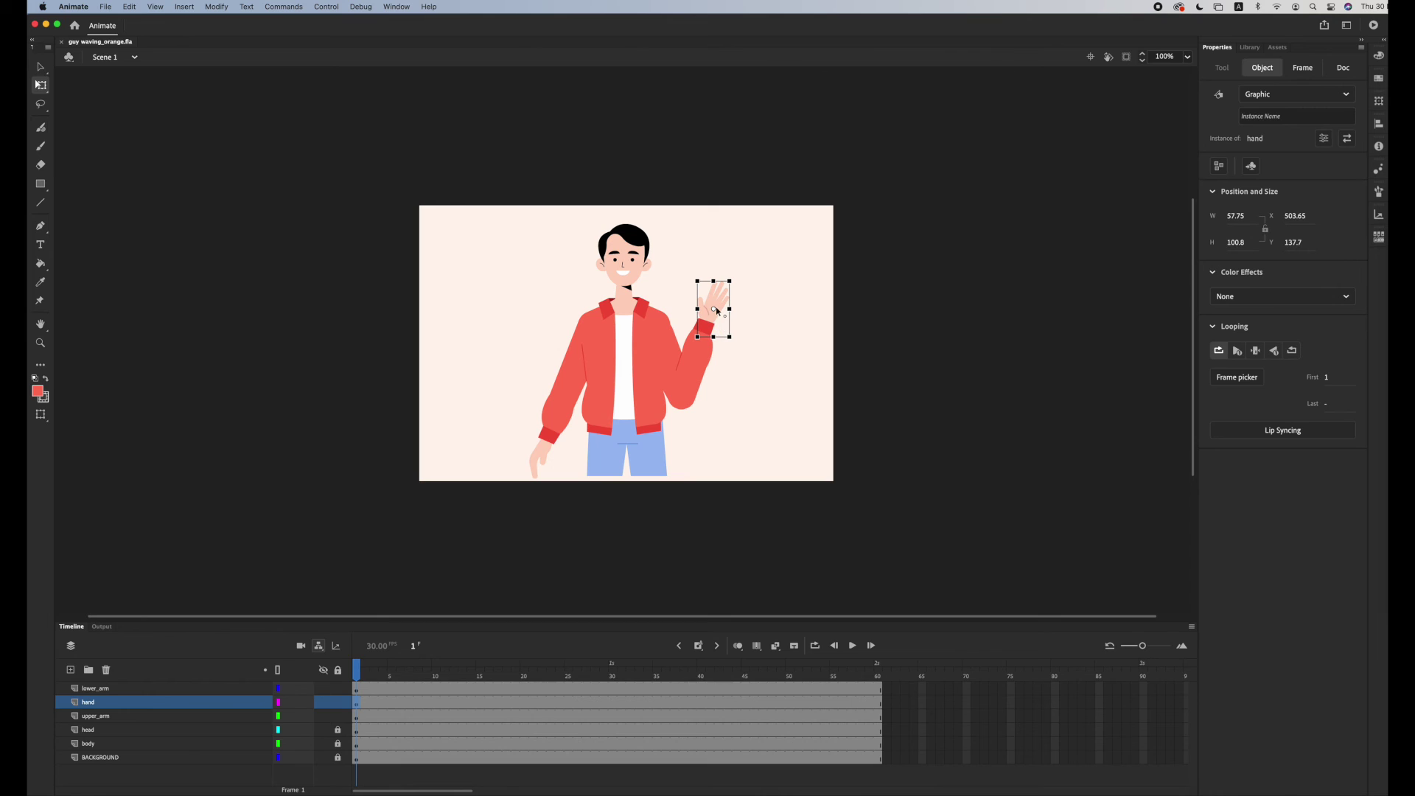
{"action": "left_click_drag", "start_coordinate": [714, 311], "coordinate": [707, 332]}
{"action": "left_click", "coordinate": [699, 370]}
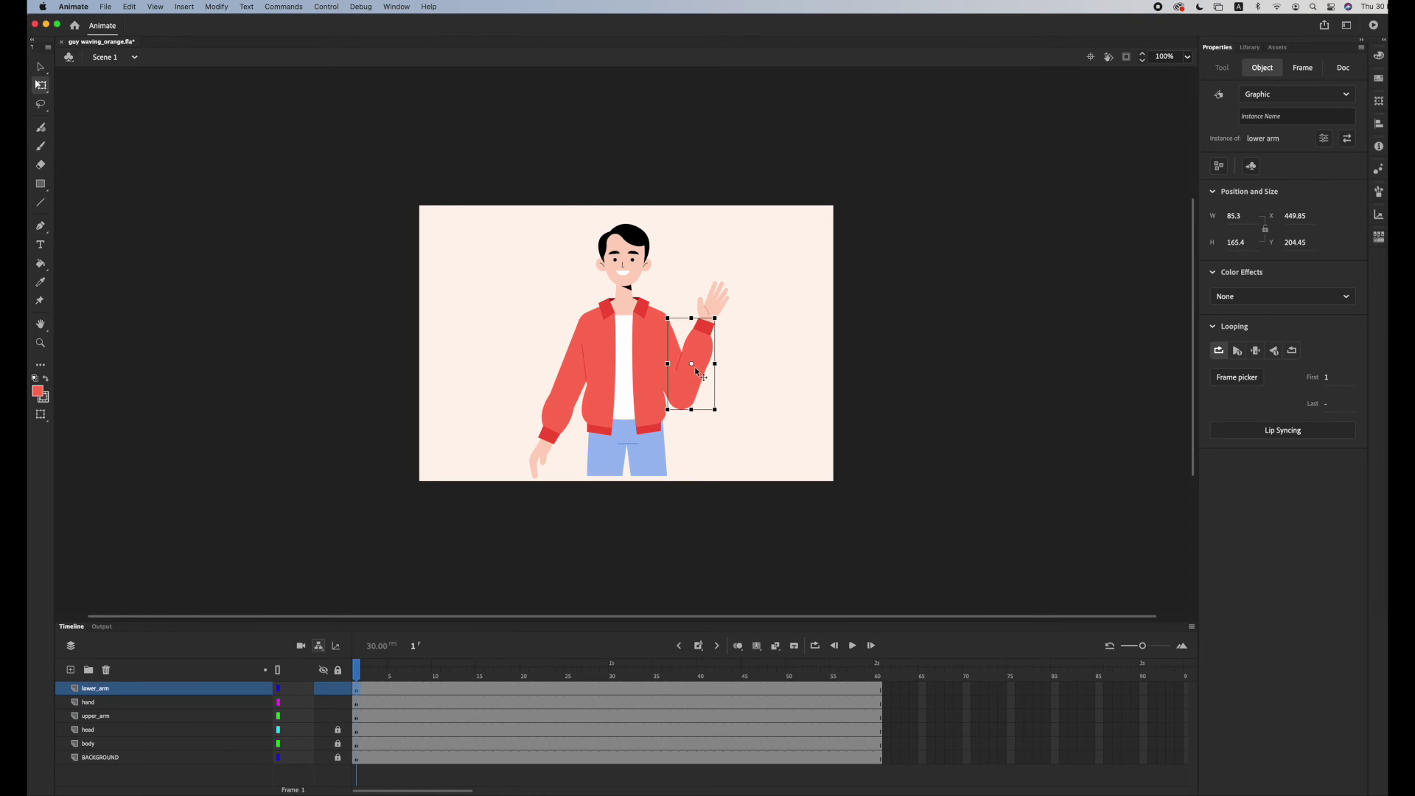
{"action": "left_click_drag", "start_coordinate": [693, 367], "coordinate": [683, 407]}
{"action": "left_click", "coordinate": [672, 351]}
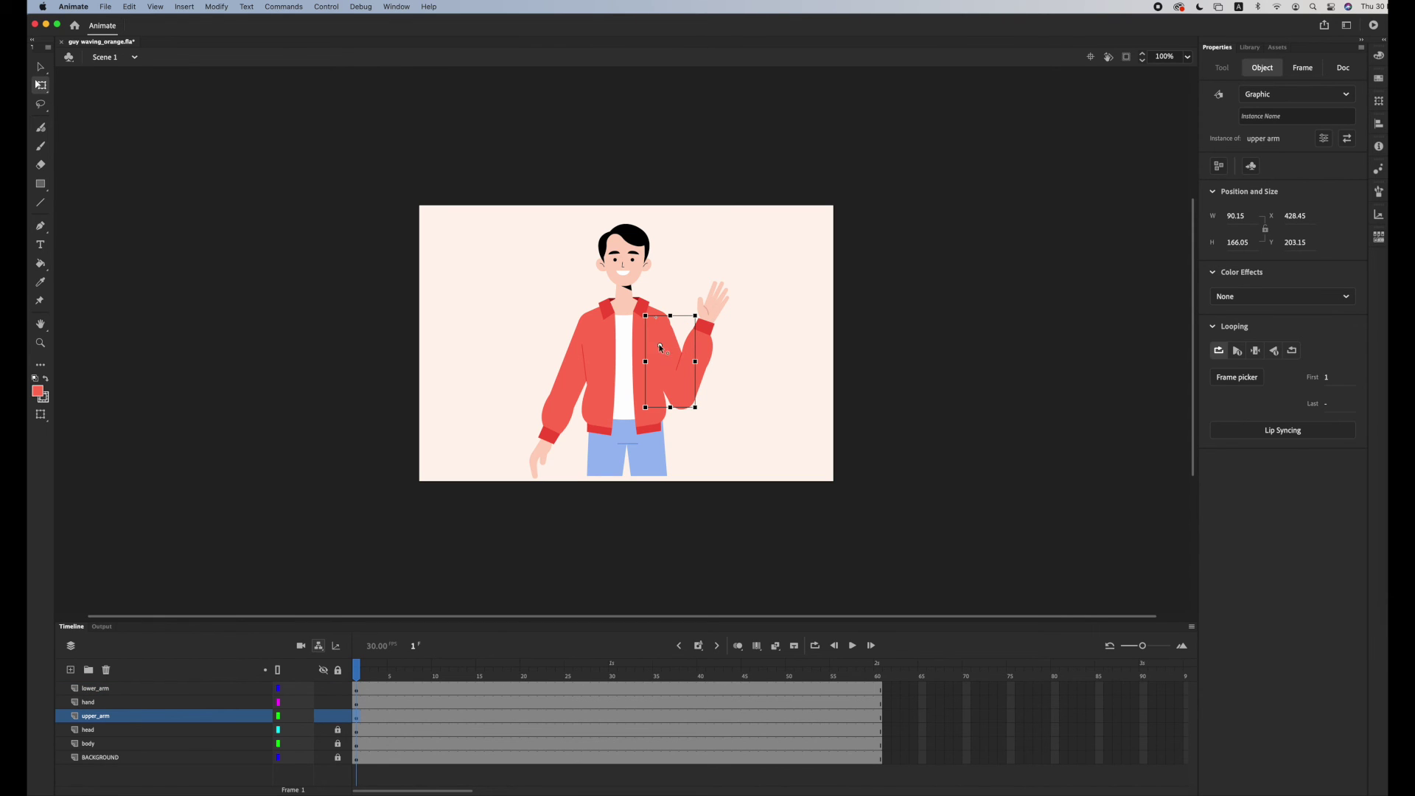
{"action": "left_click_drag", "start_coordinate": [661, 348], "coordinate": [661, 325]}
Parent the hand layer to lower_arm in the Timeline's parenting column
{"action": "left_click", "coordinate": [146, 700]}
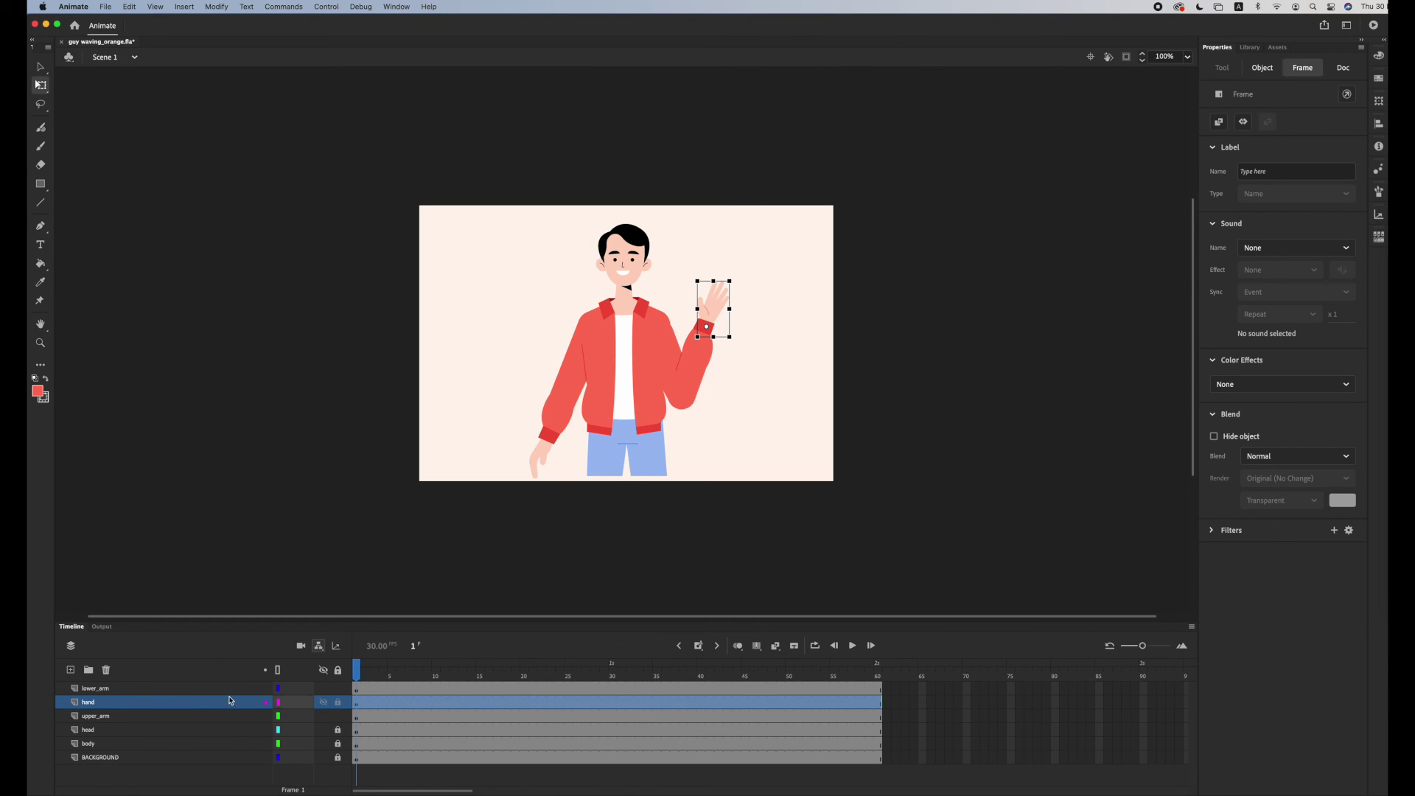
{"action": "left_click", "coordinate": [297, 701]}
{"action": "mouse_move", "coordinate": [297, 701]}
{"action": "left_mouse_down"}
{"action": "mouse_move", "coordinate": [302, 680]}
{"action": "mouse_move", "coordinate": [301, 711]}
{"action": "mouse_move", "coordinate": [281, 716]}
{"action": "left_mouse_up"}
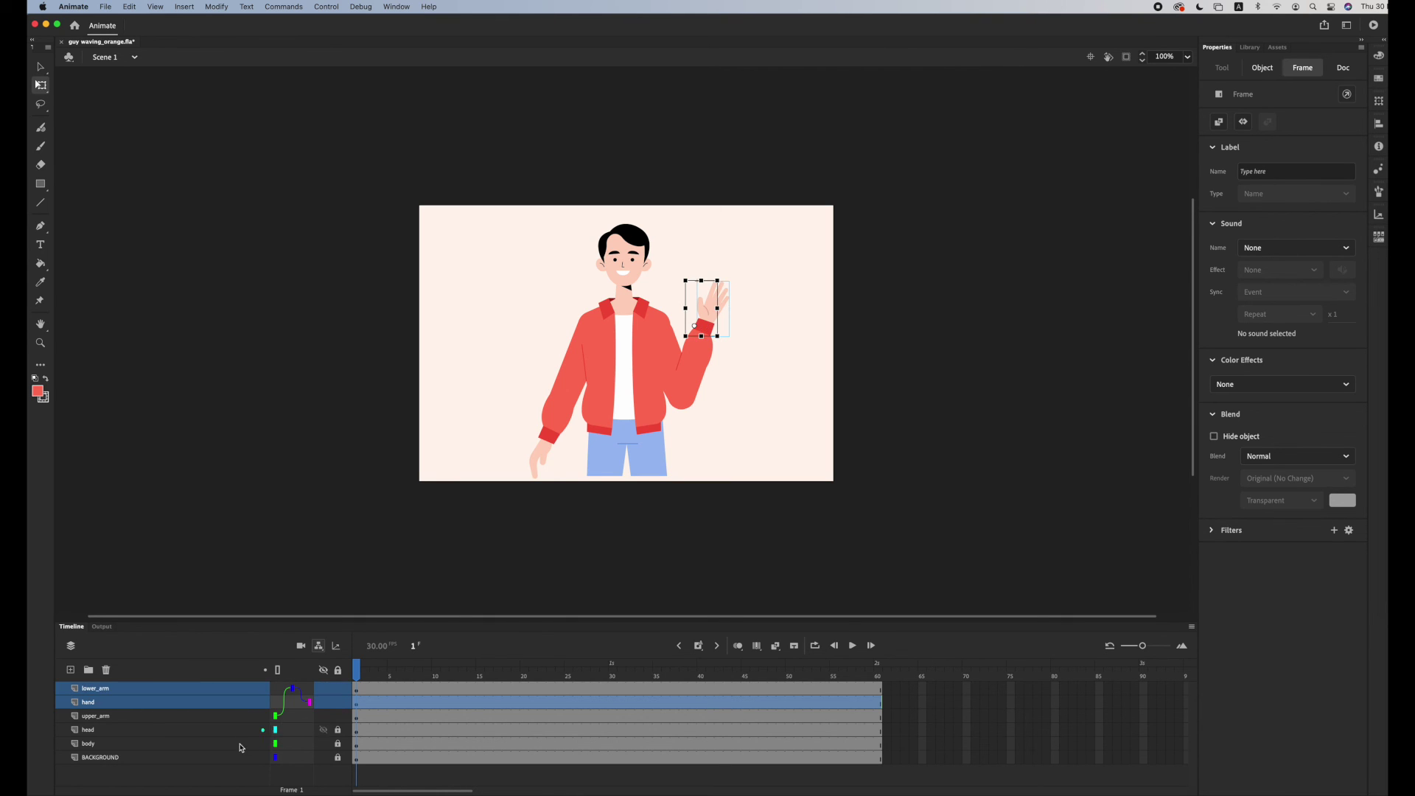
{"action": "left_click", "coordinate": [673, 354]}
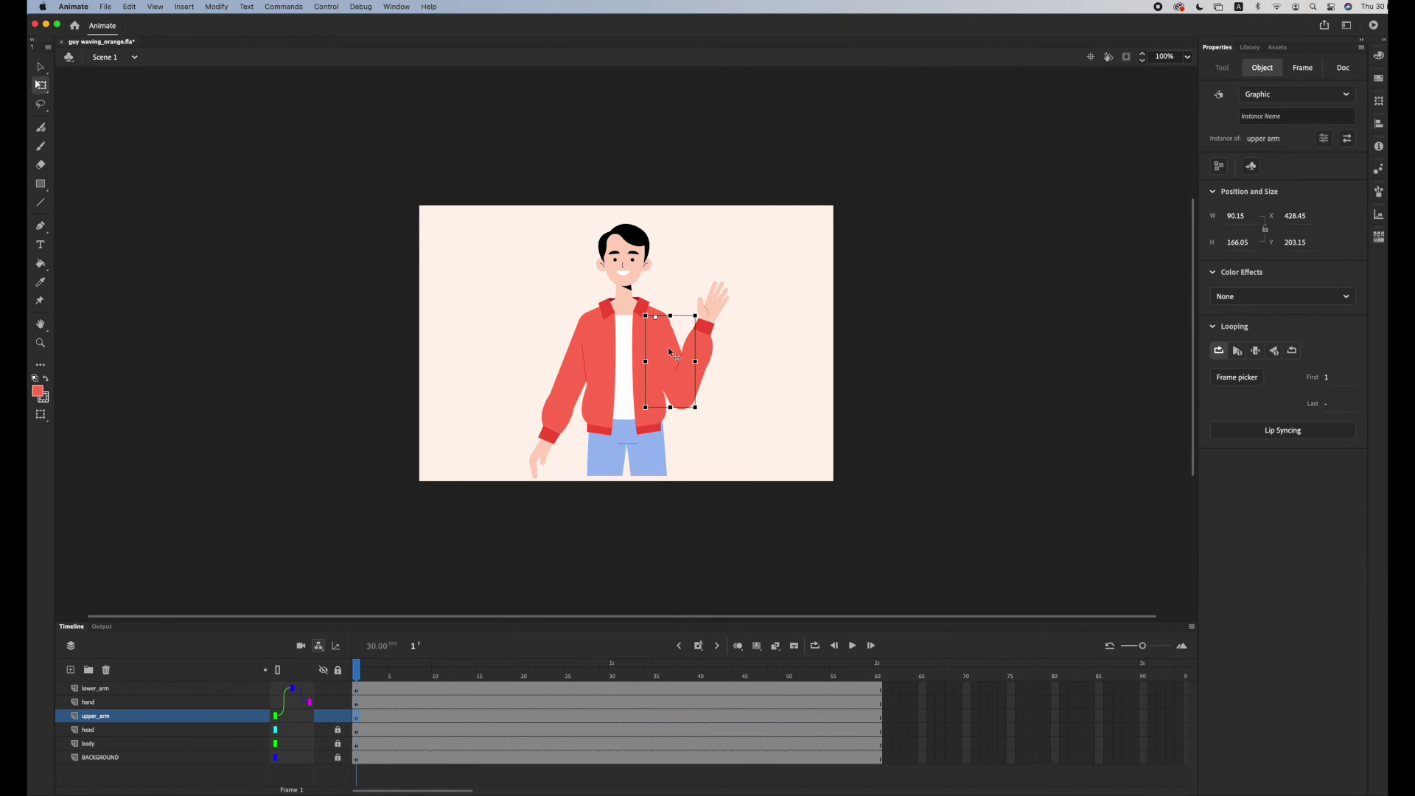
At frame 1, rotate the upper arm at the shoulder and the lower arm at the elbow
{"action": "mouse_move", "coordinate": [706, 418]}
{"action": "left_mouse_down"}
{"action": "mouse_move", "coordinate": [727, 383]}
{"action": "mouse_move", "coordinate": [743, 383]}
{"action": "mouse_move", "coordinate": [724, 407]}
{"action": "mouse_move", "coordinate": [767, 363]}
{"action": "mouse_move", "coordinate": [733, 404]}
{"action": "mouse_move", "coordinate": [721, 397]}
{"action": "left_mouse_up"}
{"action": "left_click", "coordinate": [716, 336]}
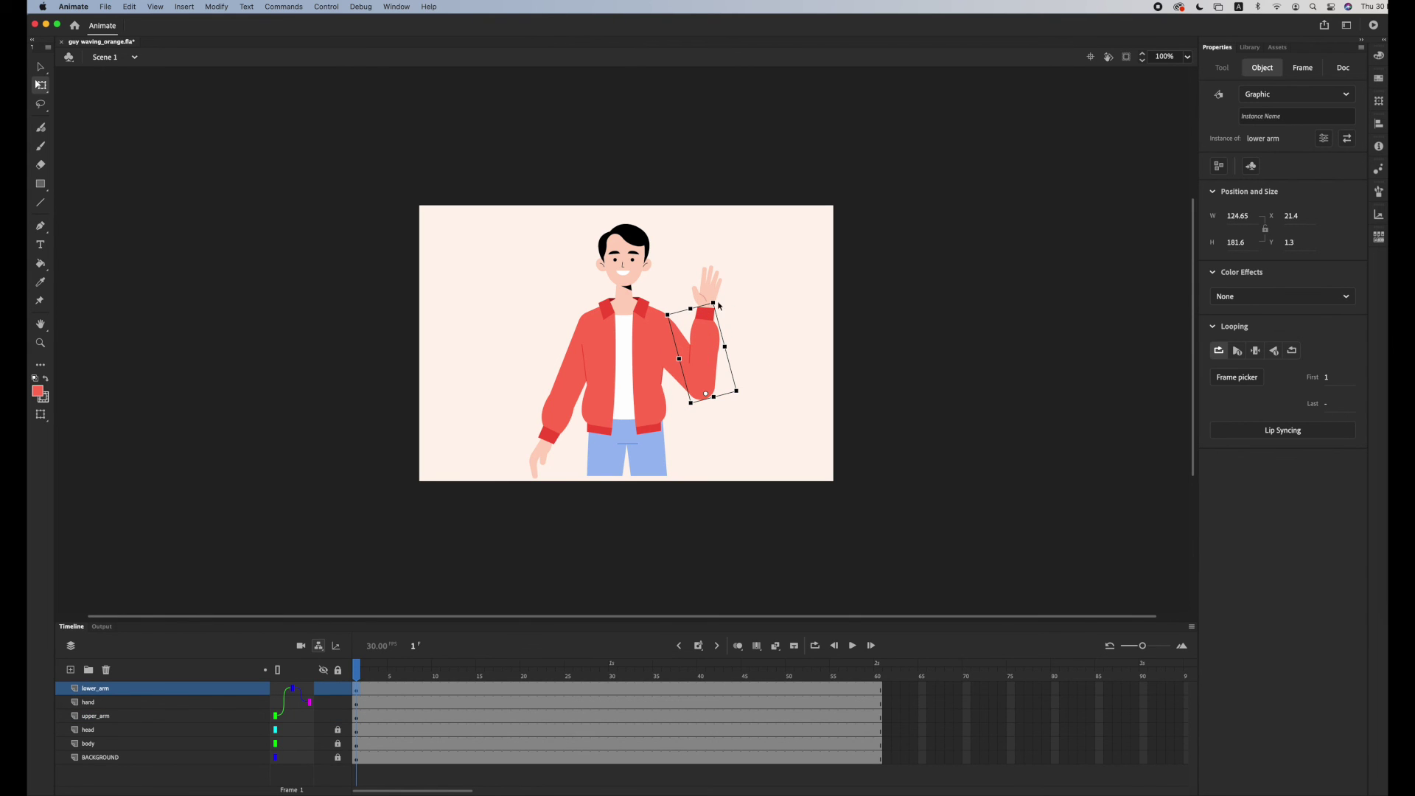
{"action": "mouse_move", "coordinate": [716, 302]}
{"action": "left_mouse_down"}
{"action": "mouse_move", "coordinate": [739, 294]}
{"action": "mouse_move", "coordinate": [726, 302]}
{"action": "mouse_move", "coordinate": [740, 315]}
{"action": "left_mouse_up"}
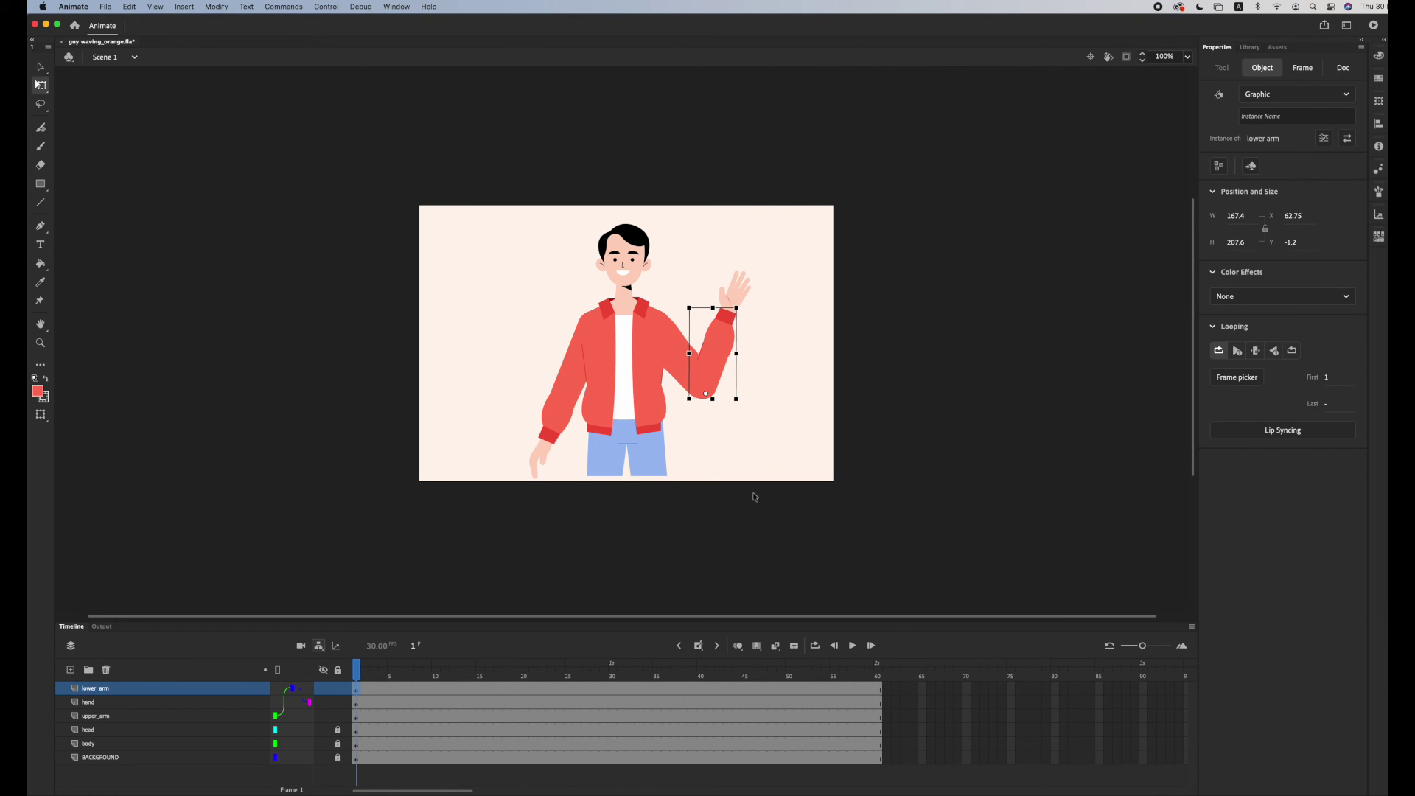
At frame 21, raise the upper arm, rotate the forearm upright and tilt the hand to wave
{"action": "left_click", "coordinate": [530, 711]}
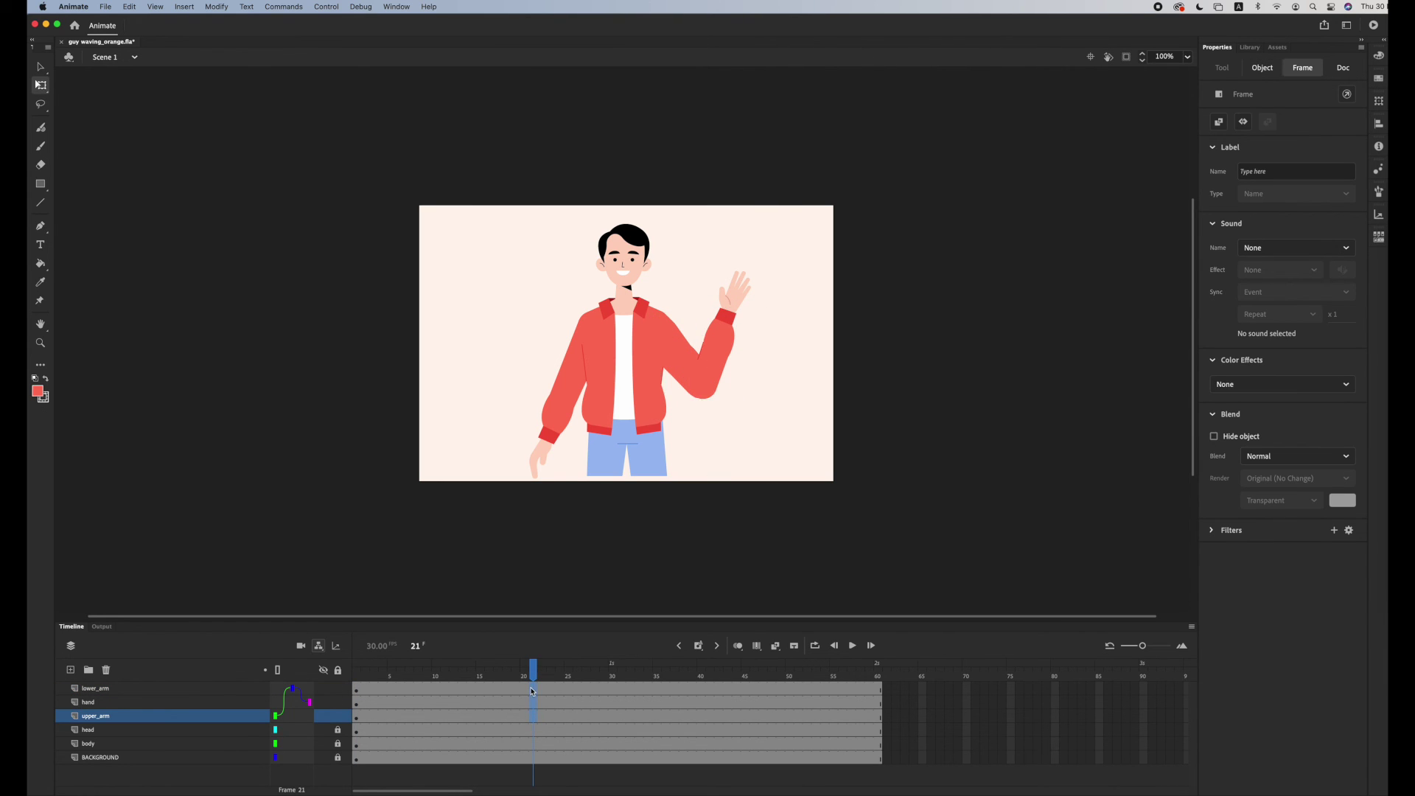
{"action": "left_click", "coordinate": [700, 361]}
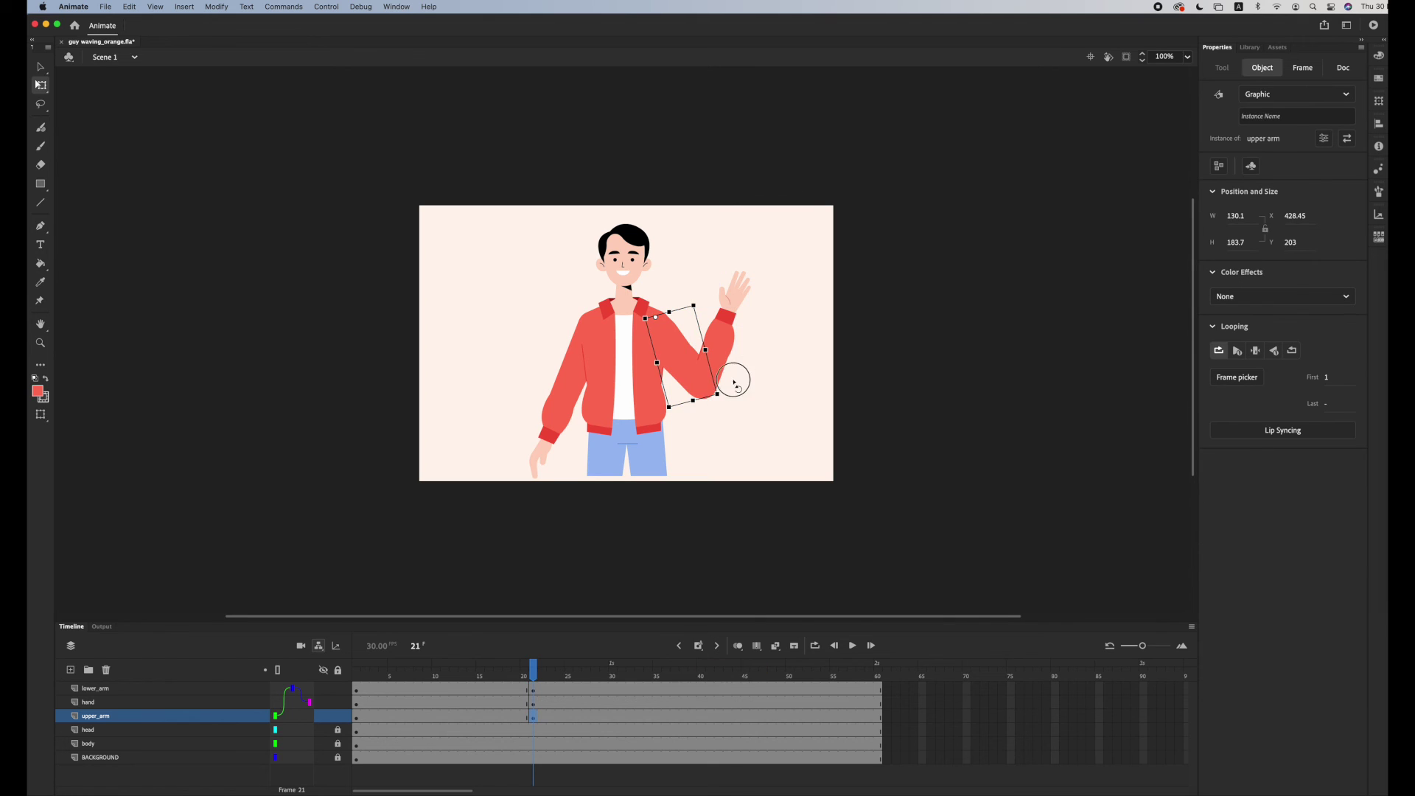
{"action": "left_click_drag", "start_coordinate": [735, 383], "coordinate": [746, 361]}
{"action": "left_click", "coordinate": [730, 289]}
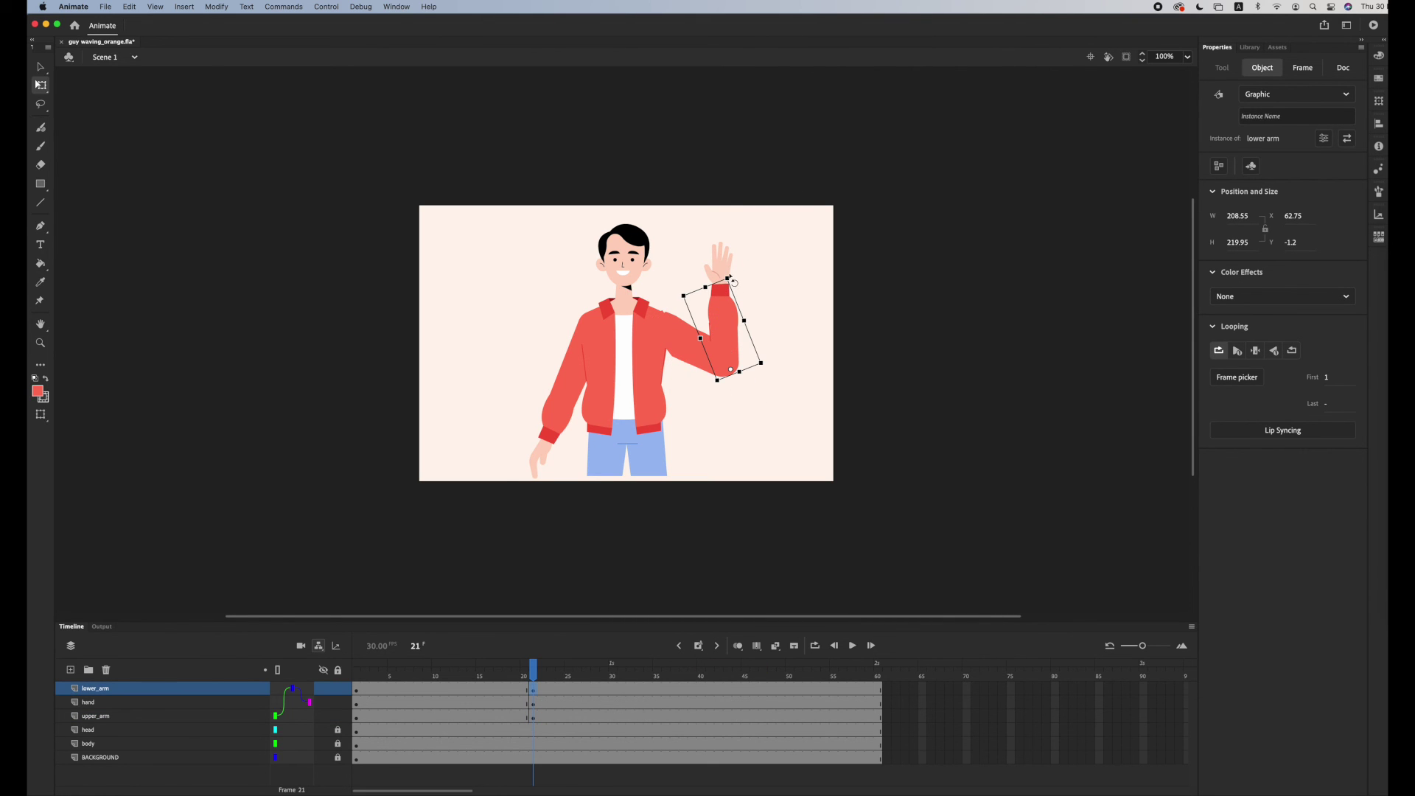
{"action": "mouse_move", "coordinate": [733, 282]}
{"action": "left_mouse_down"}
{"action": "mouse_move", "coordinate": [729, 267]}
{"action": "mouse_move", "coordinate": [759, 280]}
{"action": "left_mouse_up"}
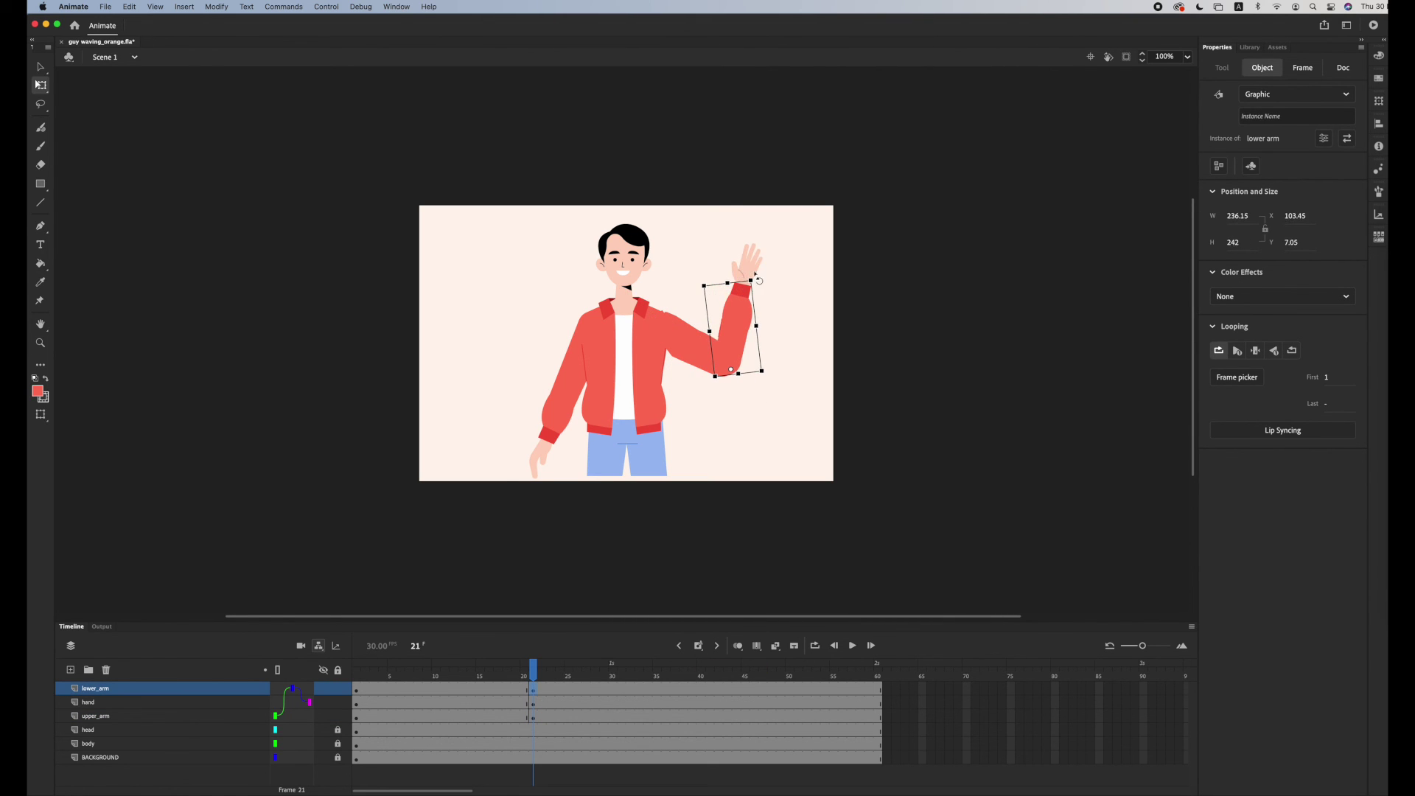
{"action": "left_click", "coordinate": [752, 257]}
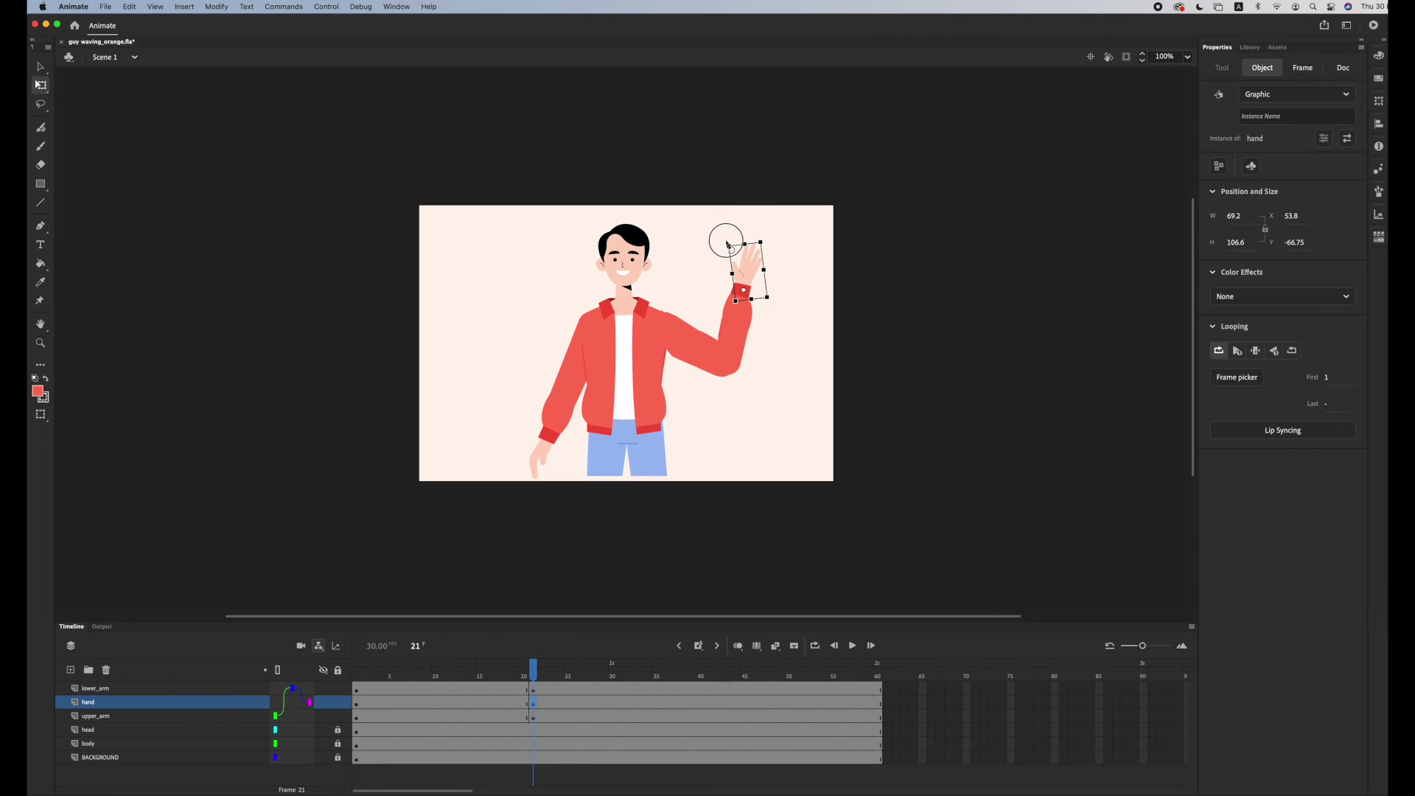
{"action": "left_click_drag", "start_coordinate": [722, 238], "coordinate": [713, 244]}
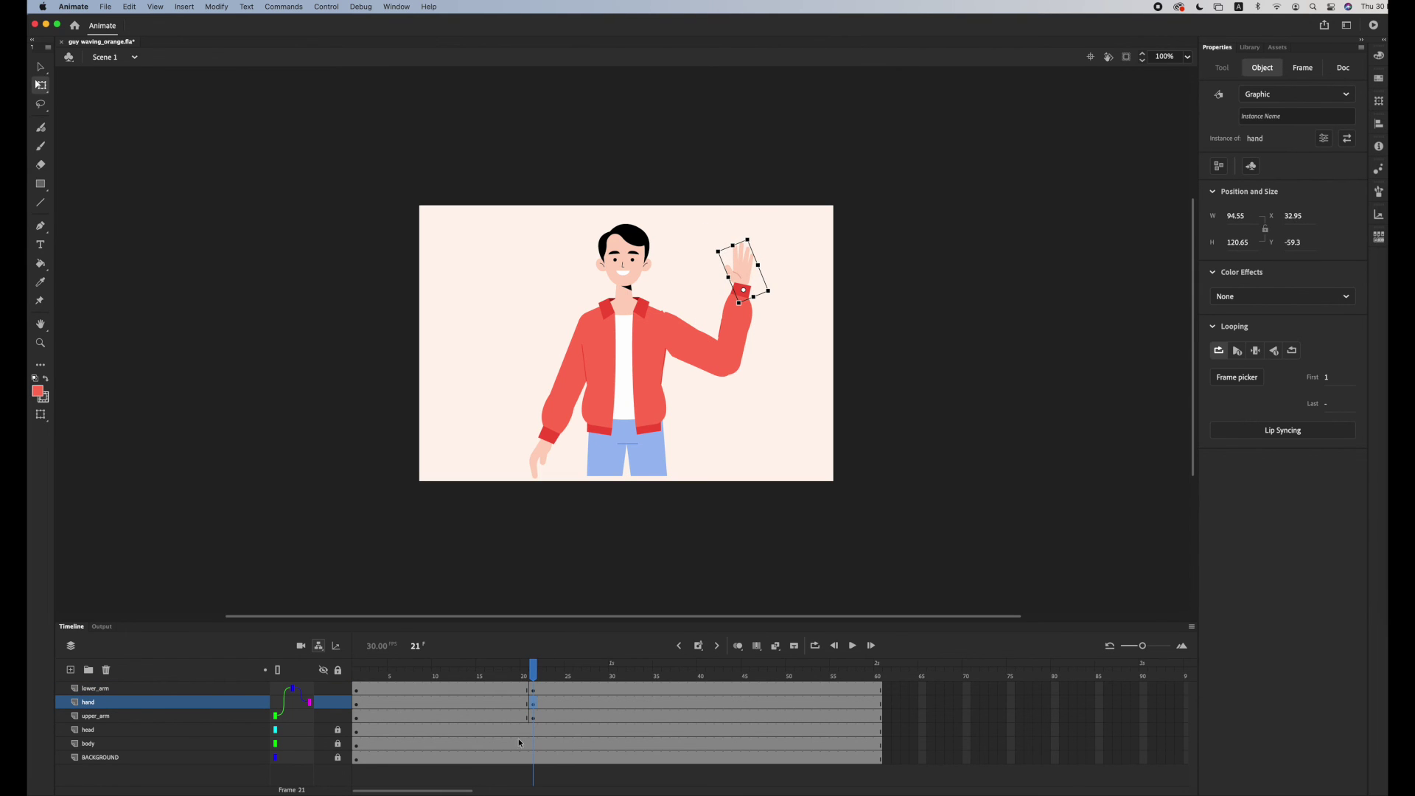
{"action": "left_click", "coordinate": [458, 716]}
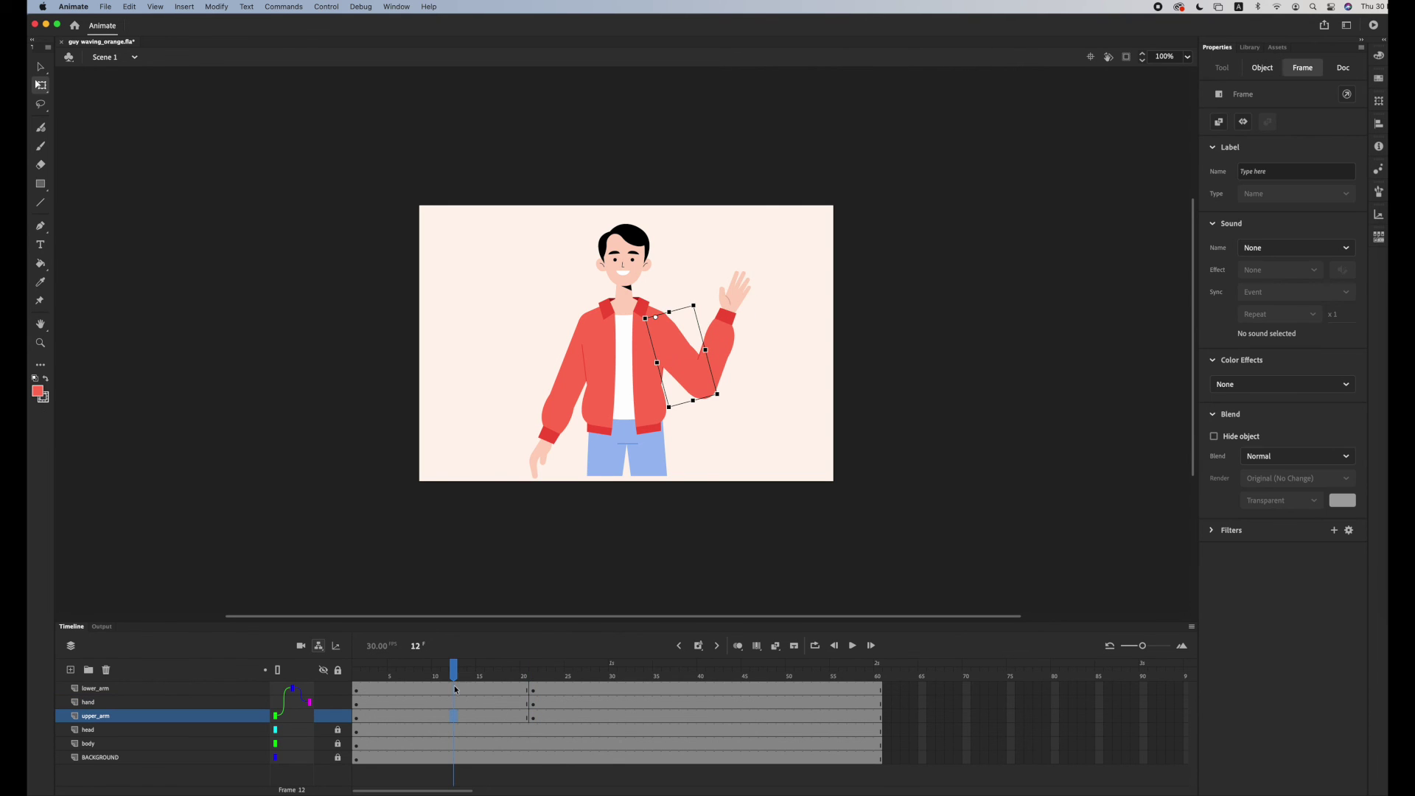
Add classic tweens to the upper_arm, lower_arm and hand layers, then scrub to preview the wave
{"action": "right_click", "coordinate": [454, 686]}
{"action": "left_click", "coordinate": [492, 456]}
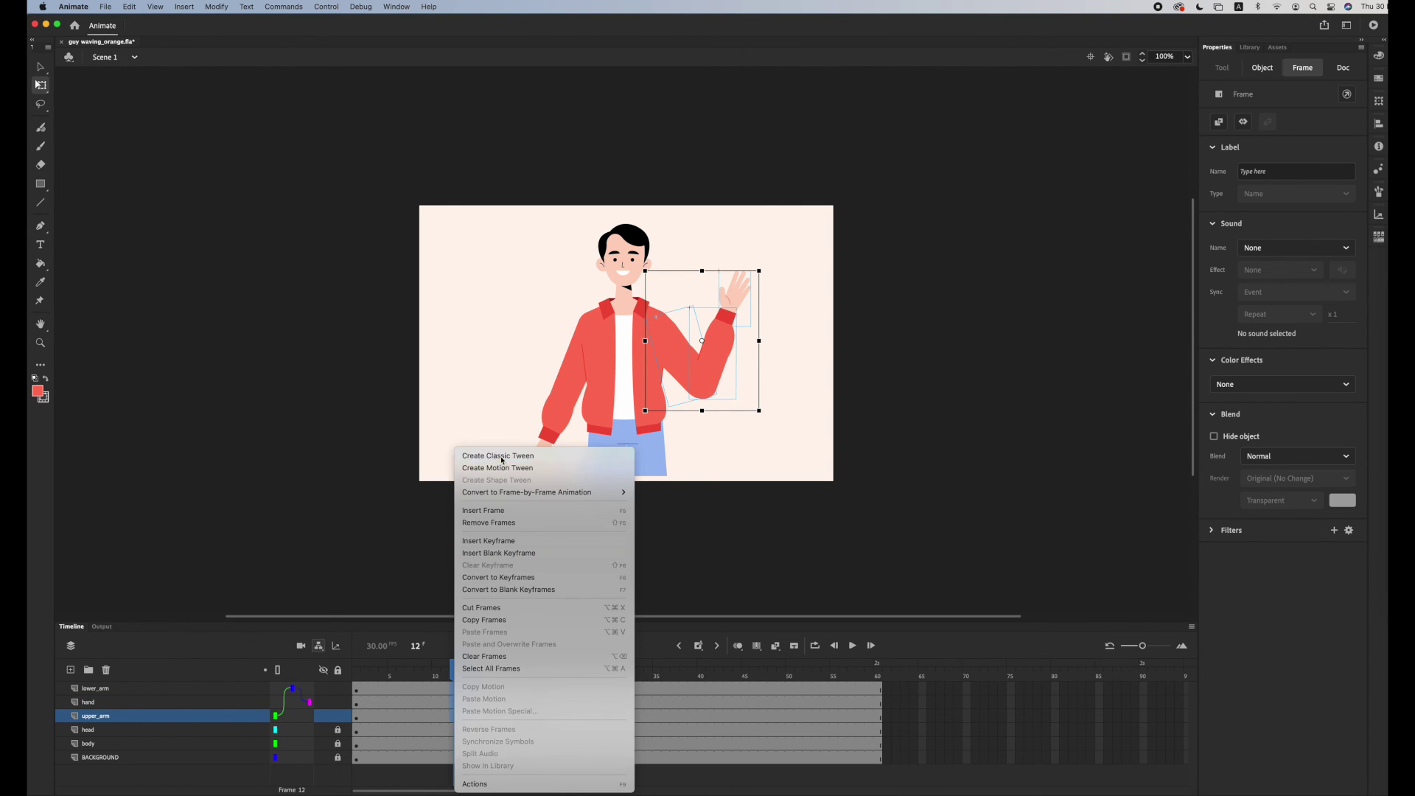
{"action": "left_click_drag", "start_coordinate": [463, 674], "coordinate": [520, 707]}
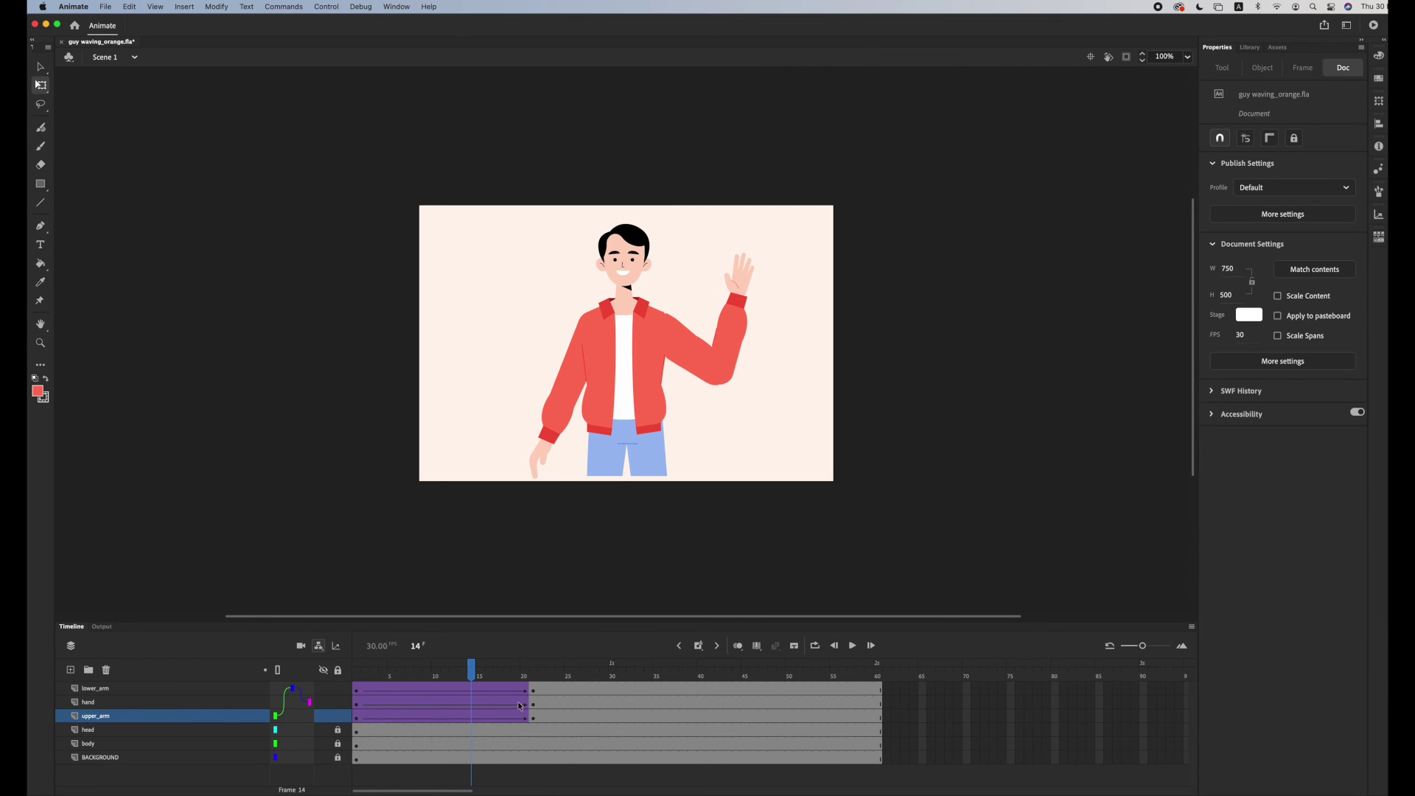